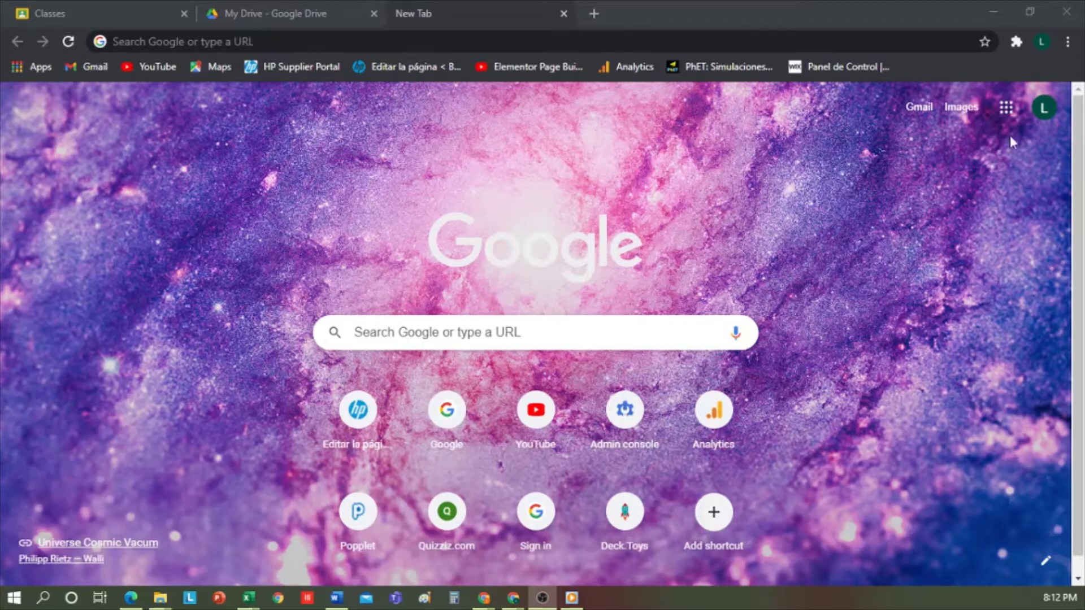
# Step: Show the Google apps menu from the Chrome new tab page
pyautogui.click(1008, 113)
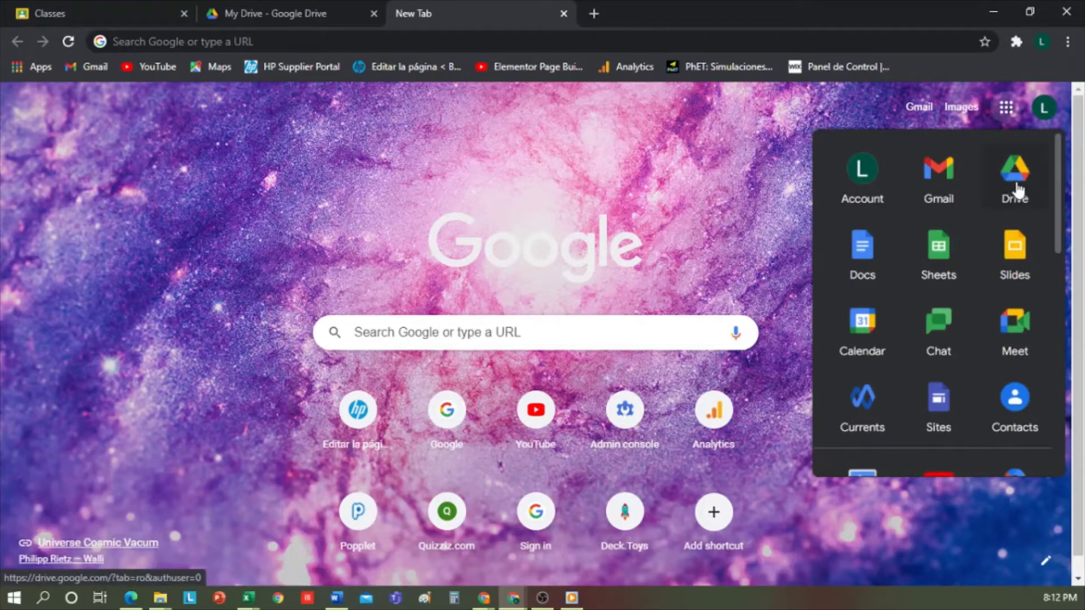
# Step: From Google Drive's My Drive, create a blank Google Sheets file named 'Untitled spreadsheet'
pyautogui.scroll(-5, 997, 237)
pyautogui.scroll(4, 1000, 254)
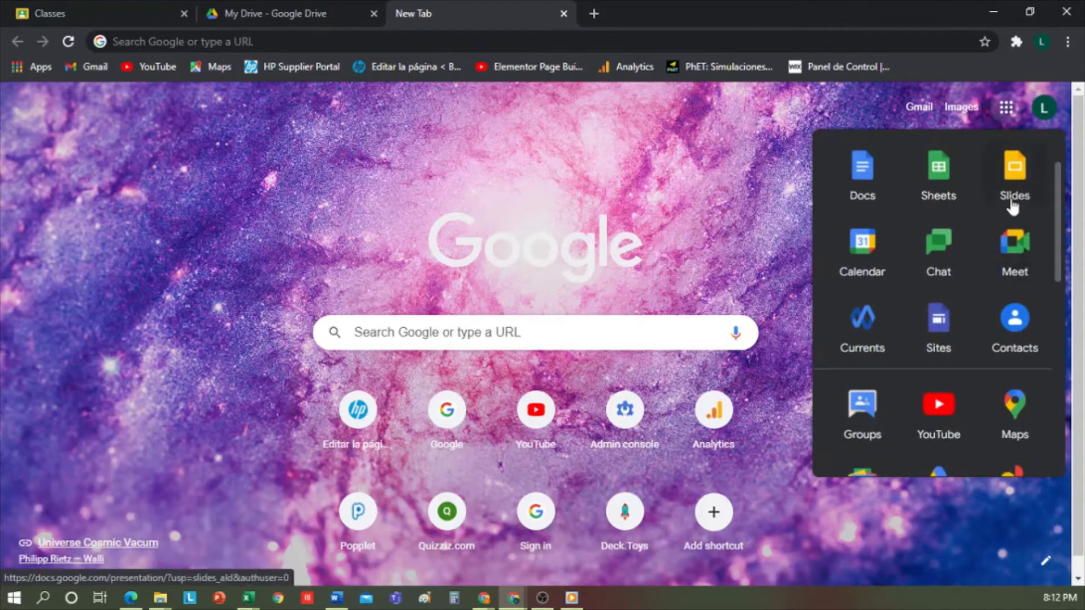
pyautogui.scroll(2, 1011, 206)
pyautogui.click(313, 17)
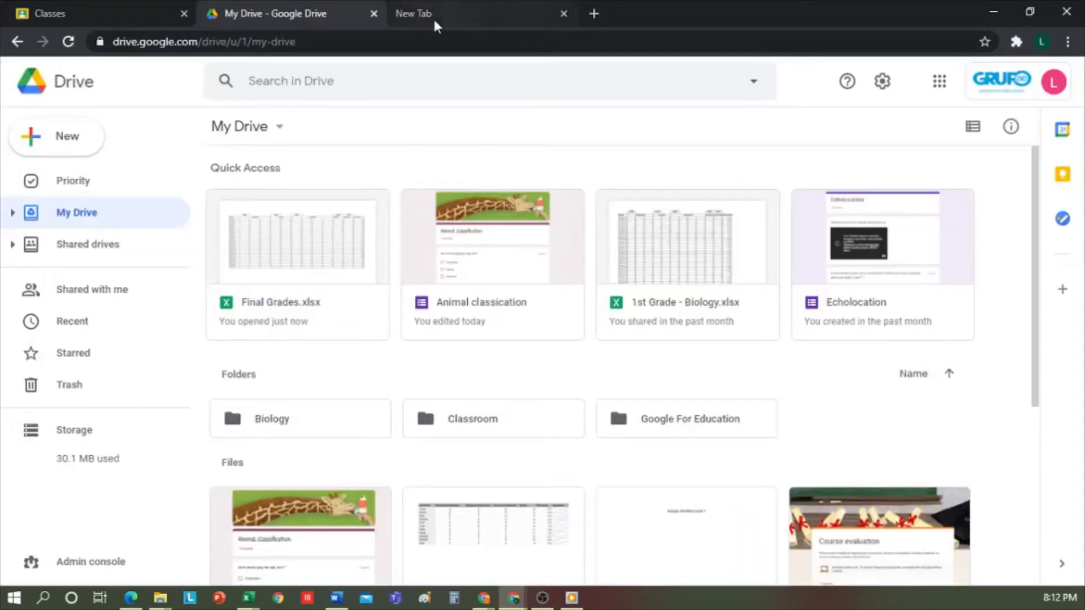
pyautogui.click(73, 140)
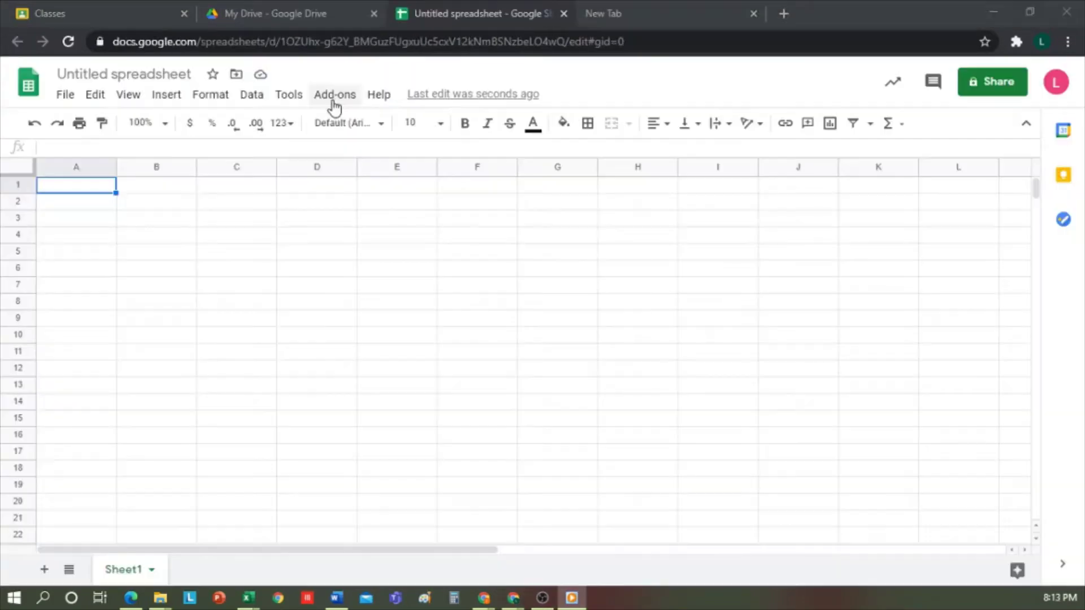
# Step: Search the add-ons marketplace for 'CoRubrics', confirm it is installed, and close the marketplace
pyautogui.click(334, 100)
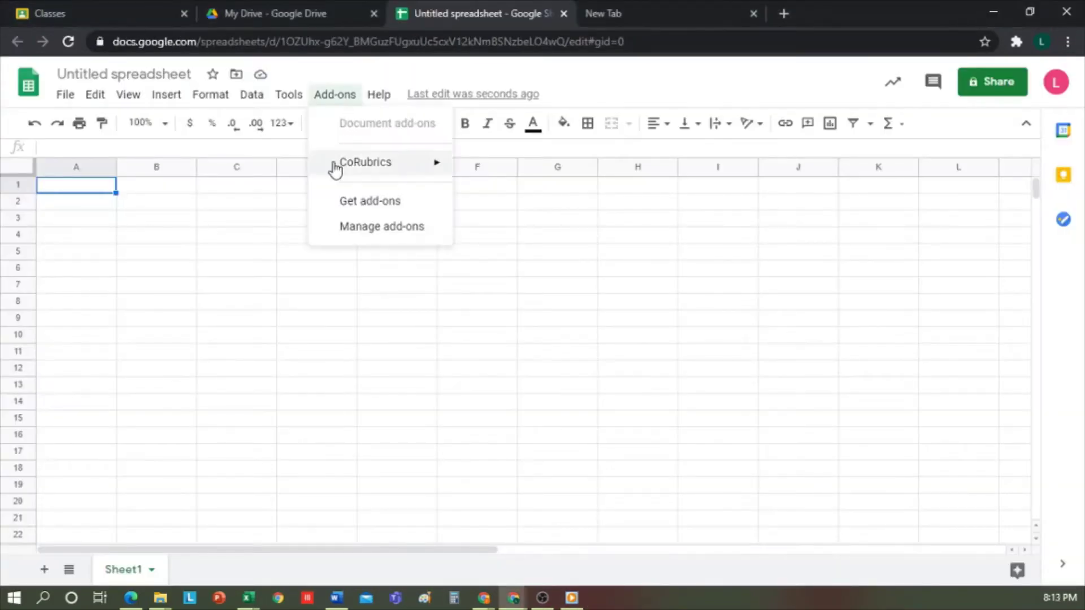
pyautogui.moveTo(410, 177)
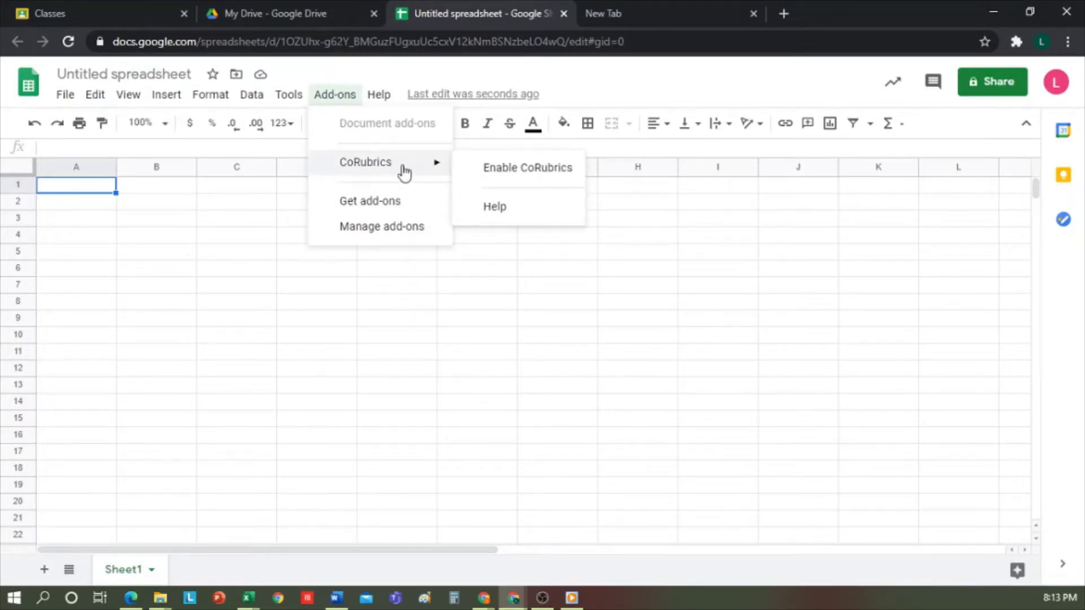
pyautogui.click(372, 208)
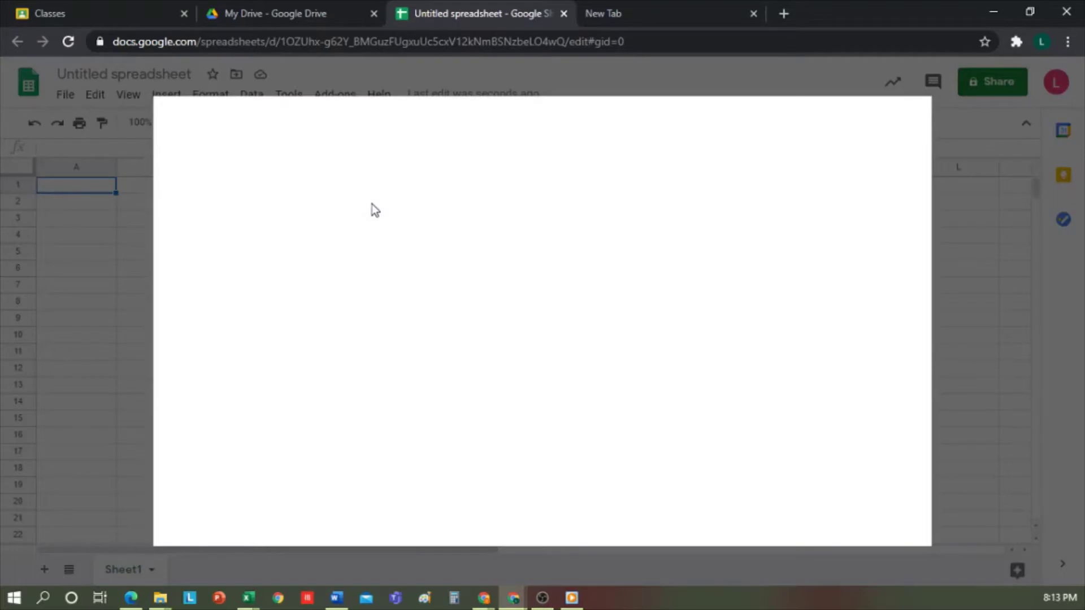
pyautogui.click(562, 130)
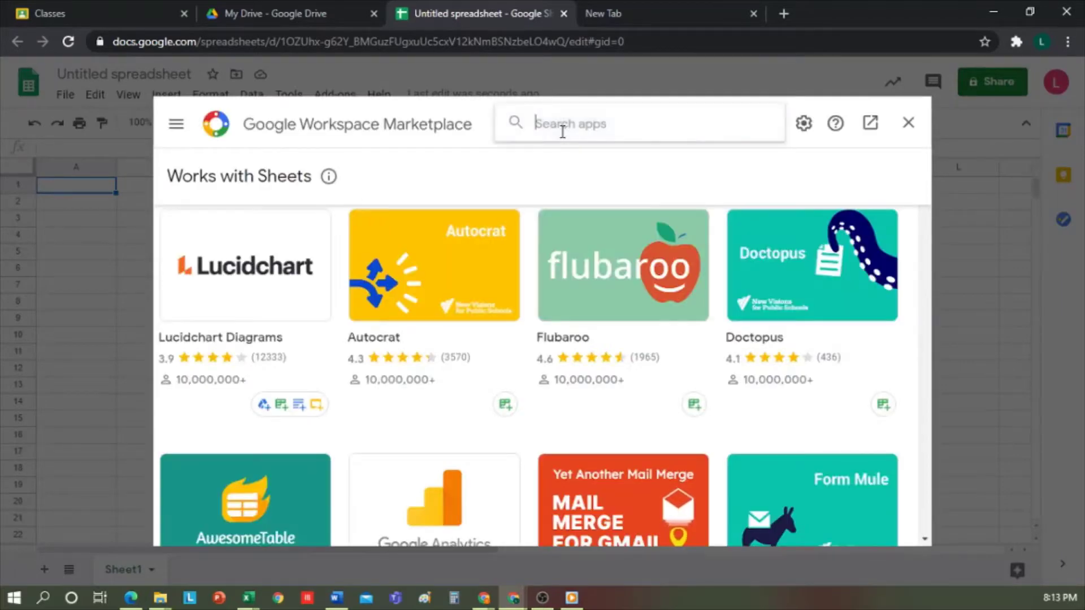
pyautogui.write('CoRub')
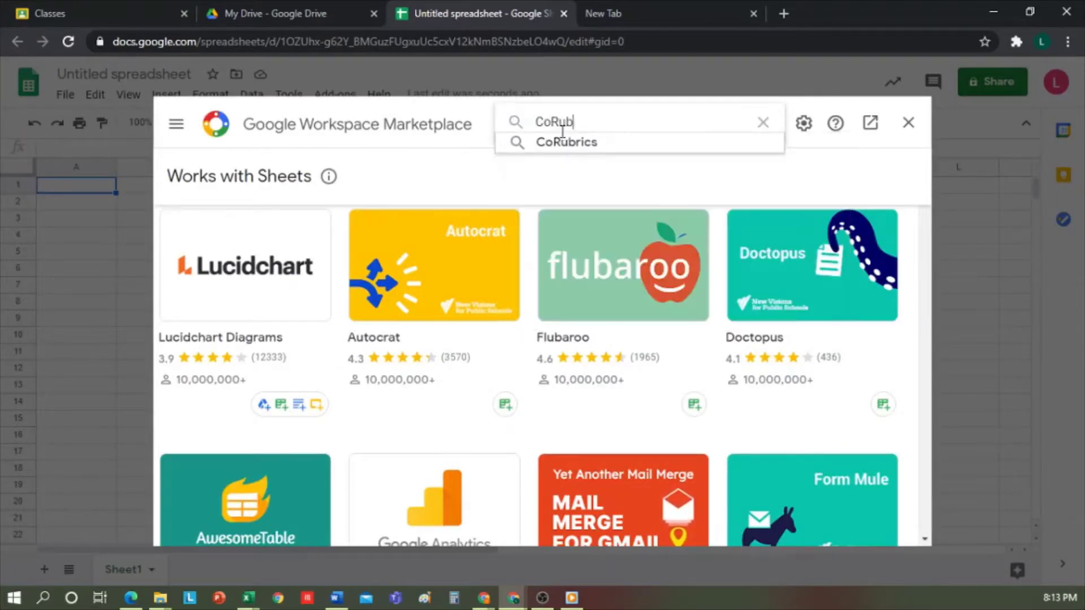
pyautogui.write('rics')
pyautogui.click(564, 140)
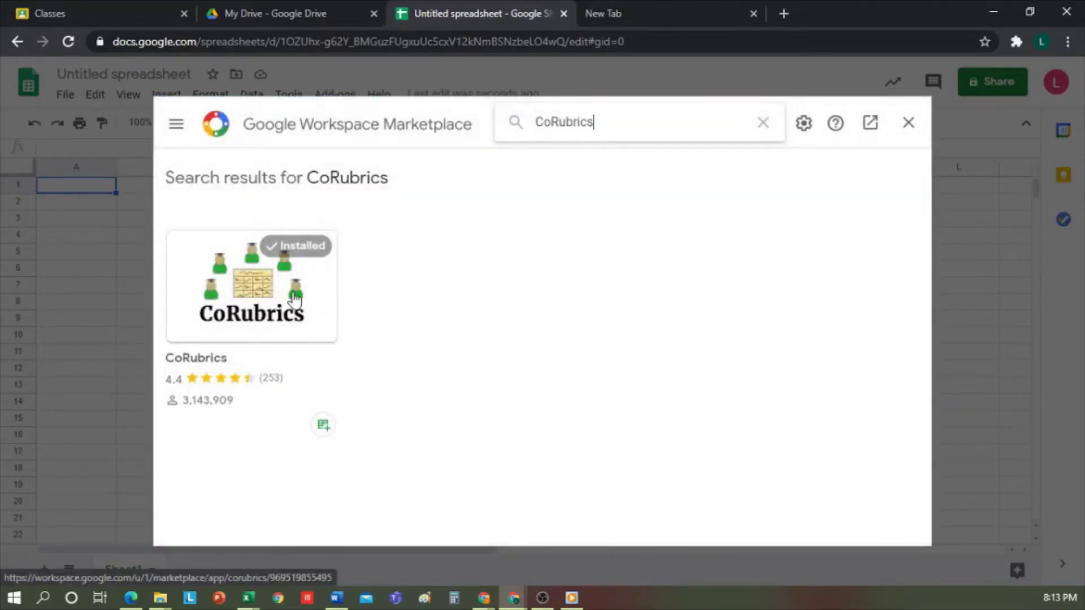
pyautogui.click(909, 124)
# Step: Choose Enable CoRubrics from the Add-ons menu and continue to authorization
pyautogui.click(354, 95)
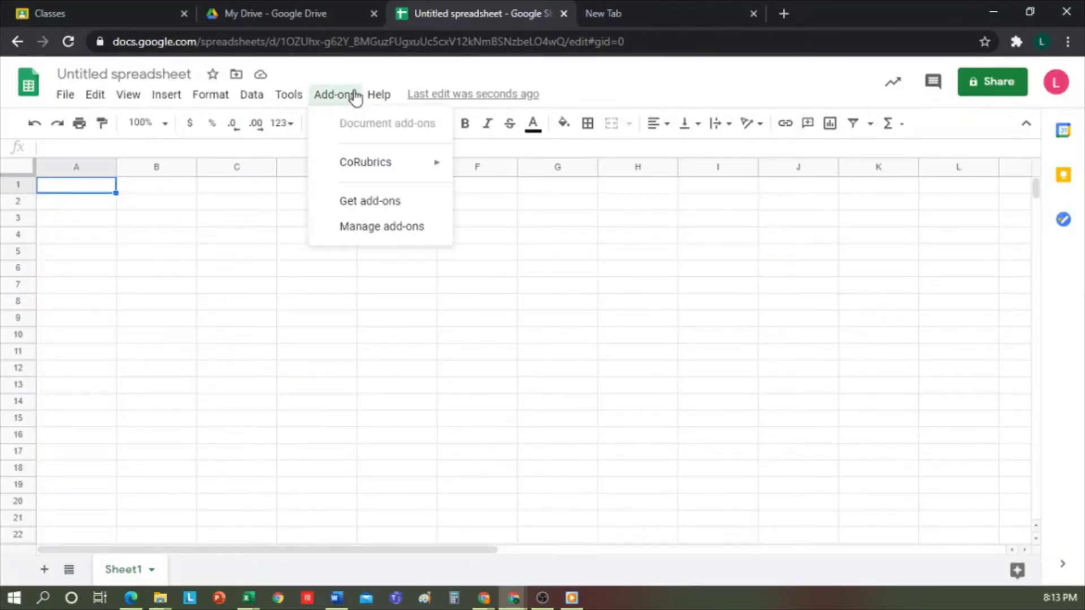
pyautogui.moveTo(439, 162)
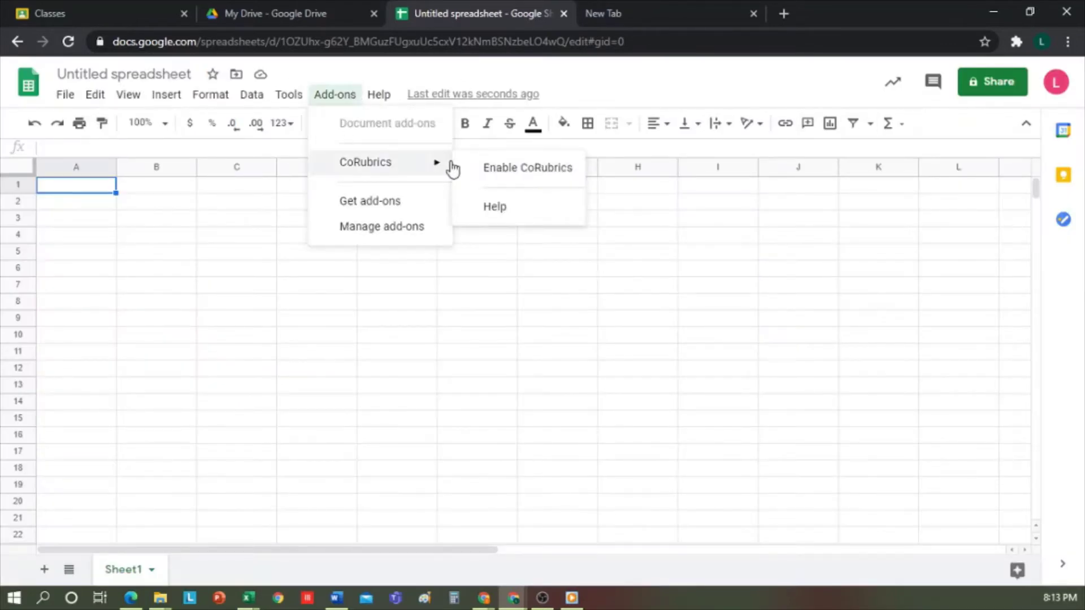
pyautogui.click(529, 170)
pyautogui.click(883, 373)
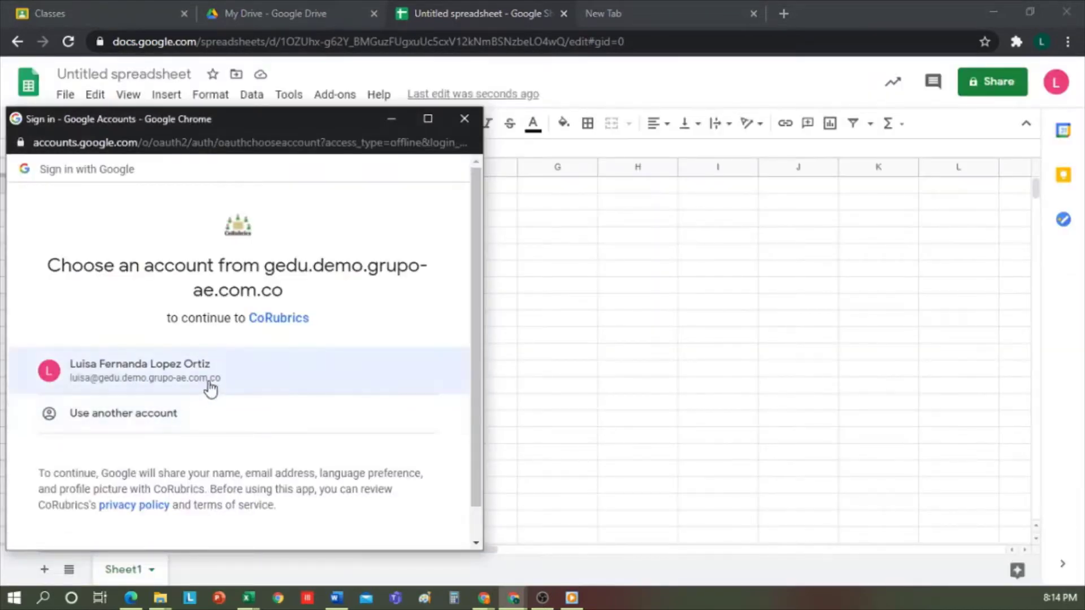
# Step: Authorize CoRubrics with the Google account and dismiss the enabled message
pyautogui.click(218, 379)
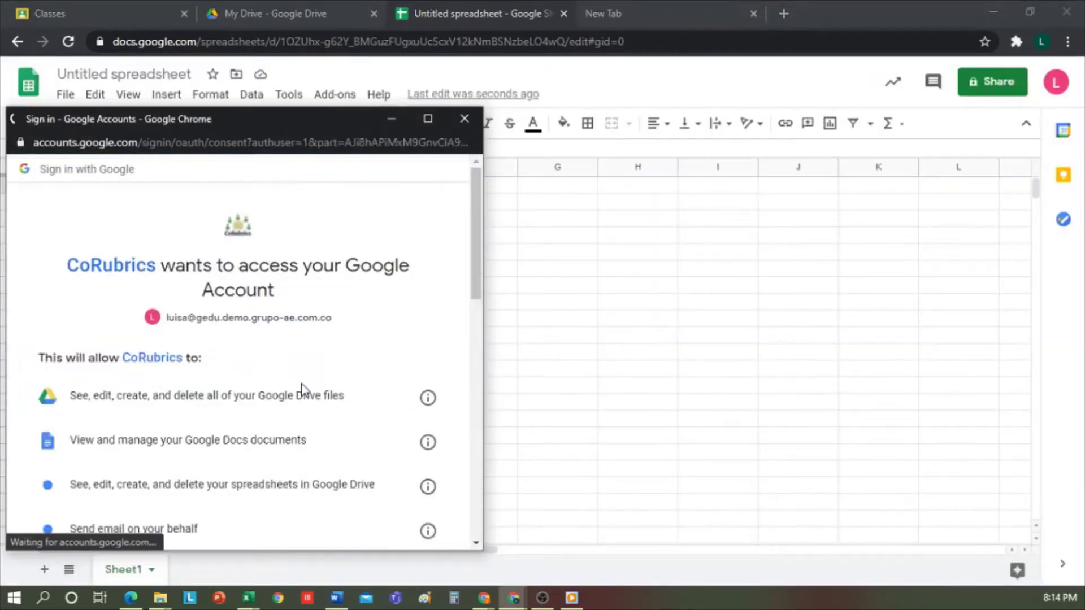
pyautogui.scroll(-10, 302, 390)
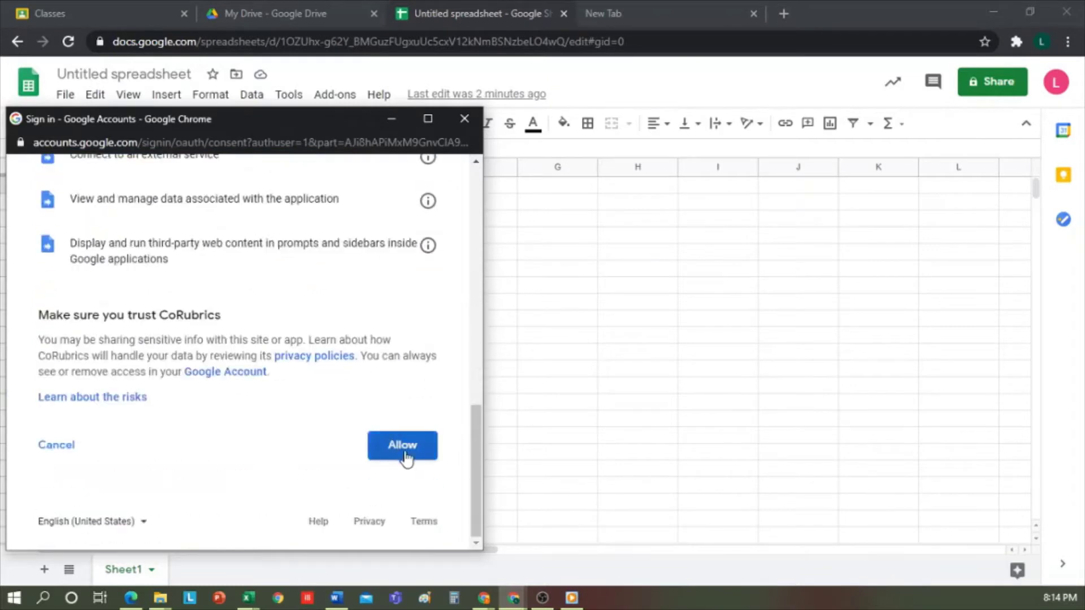
pyautogui.click(404, 446)
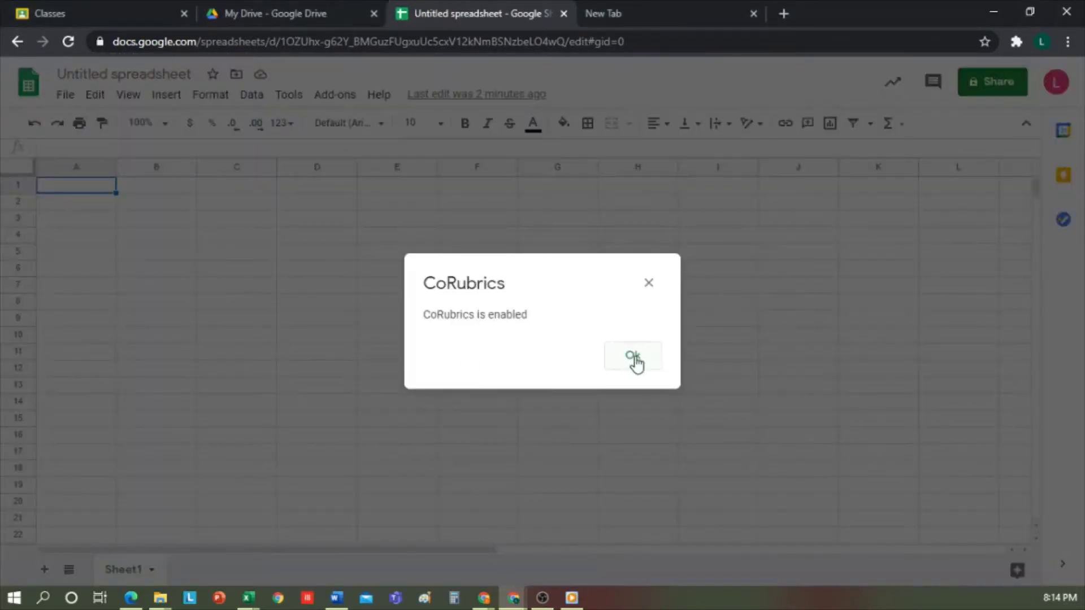
pyautogui.click(633, 357)
pyautogui.click(316, 251)
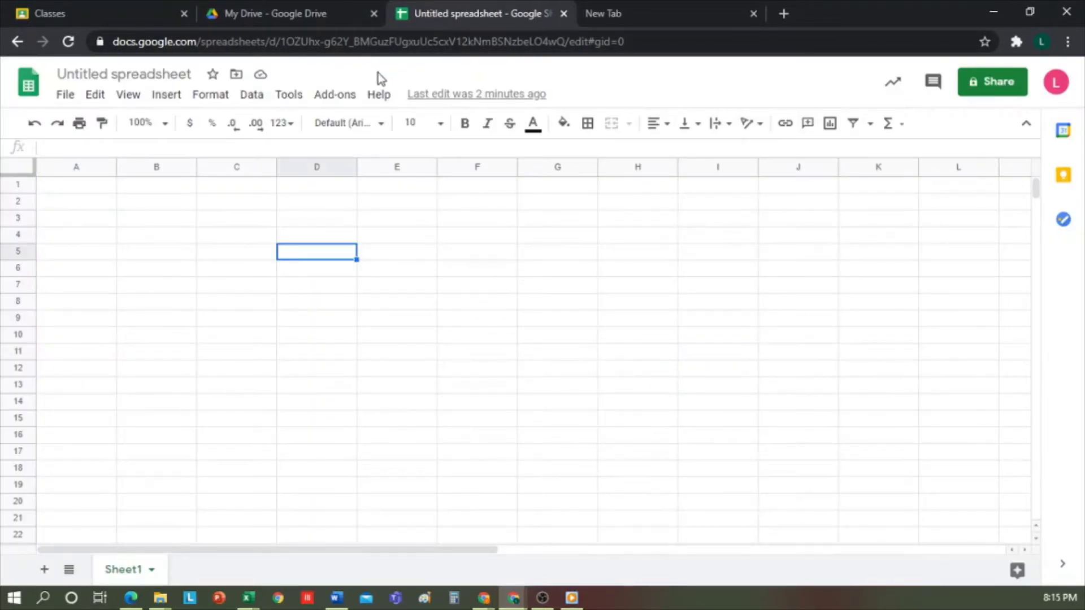
# Step: Create the CoRubrics template, replacing Sheet1 with Rubric, Students and Teachers sheets
pyautogui.click(339, 96)
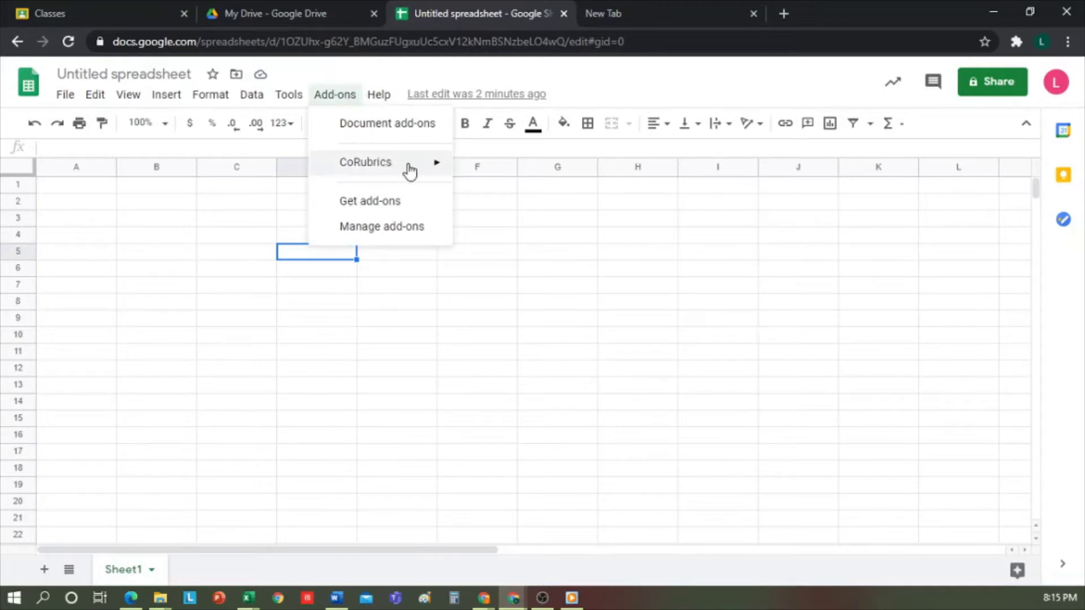
pyautogui.moveTo(421, 169)
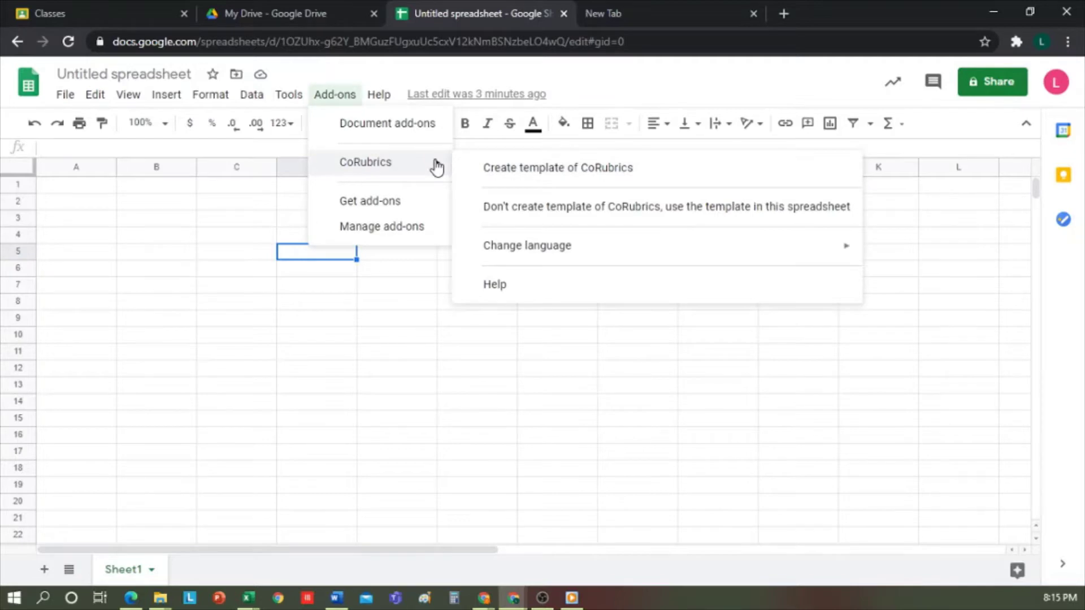
pyautogui.click(560, 171)
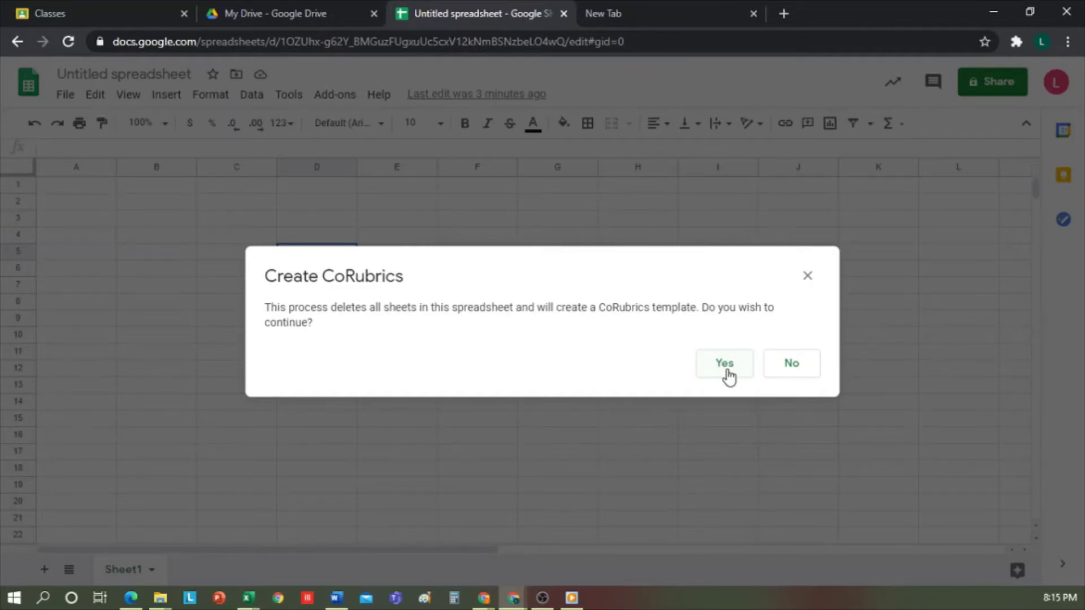
pyautogui.click(726, 364)
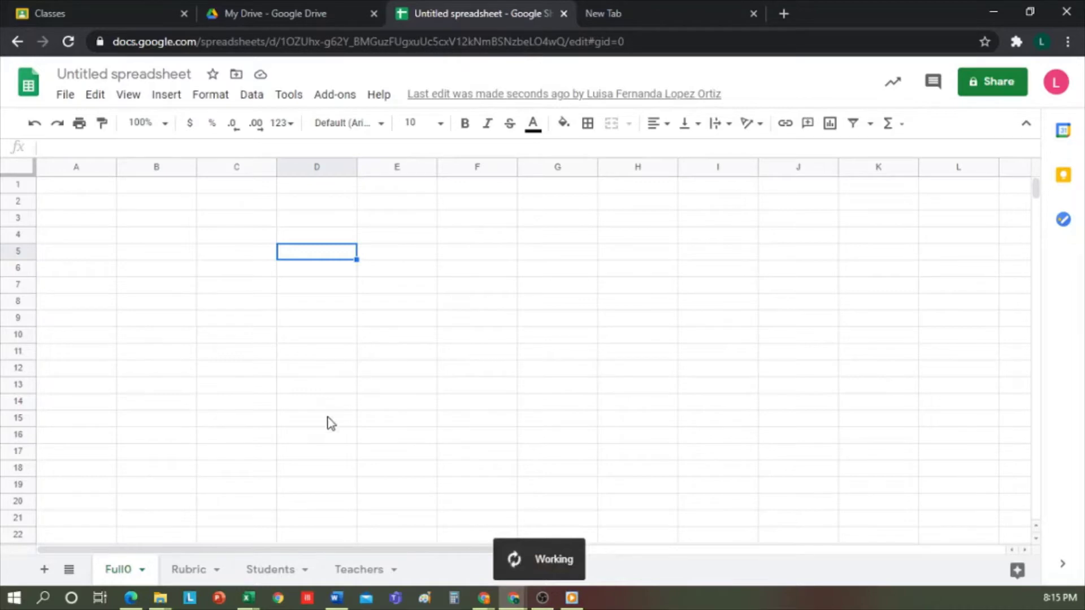
pyautogui.click(190, 571)
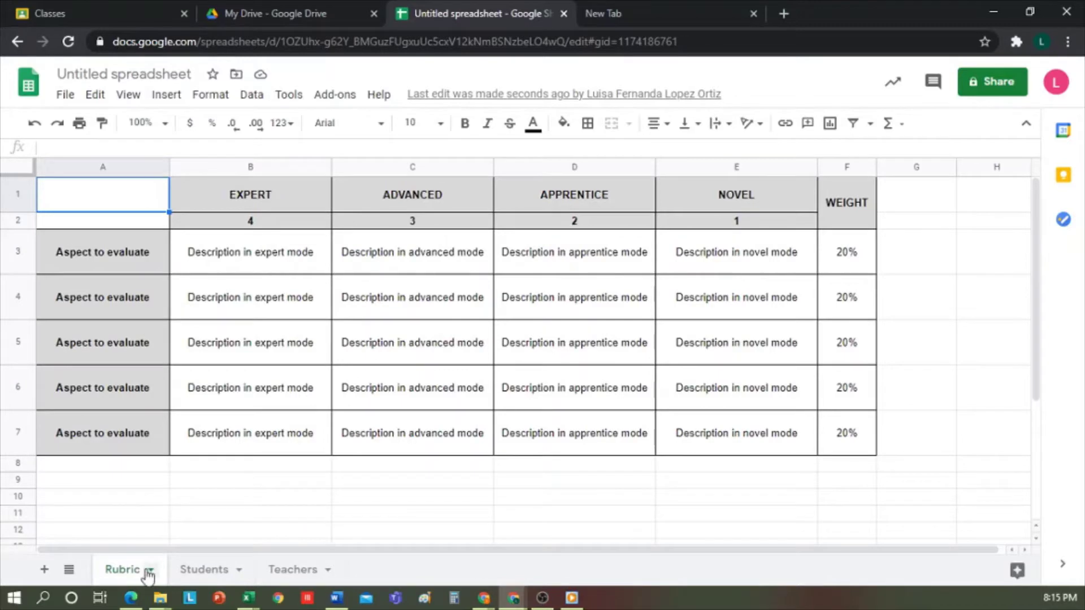
pyautogui.click(194, 570)
pyautogui.click(302, 571)
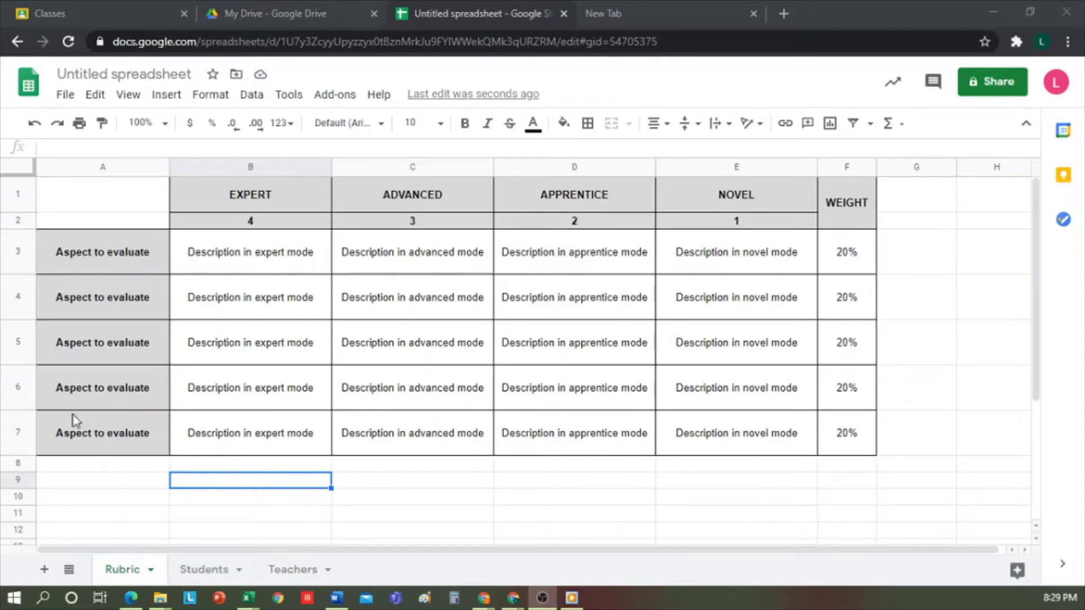
pyautogui.moveTo(79, 256); pyautogui.dragTo(75, 455)
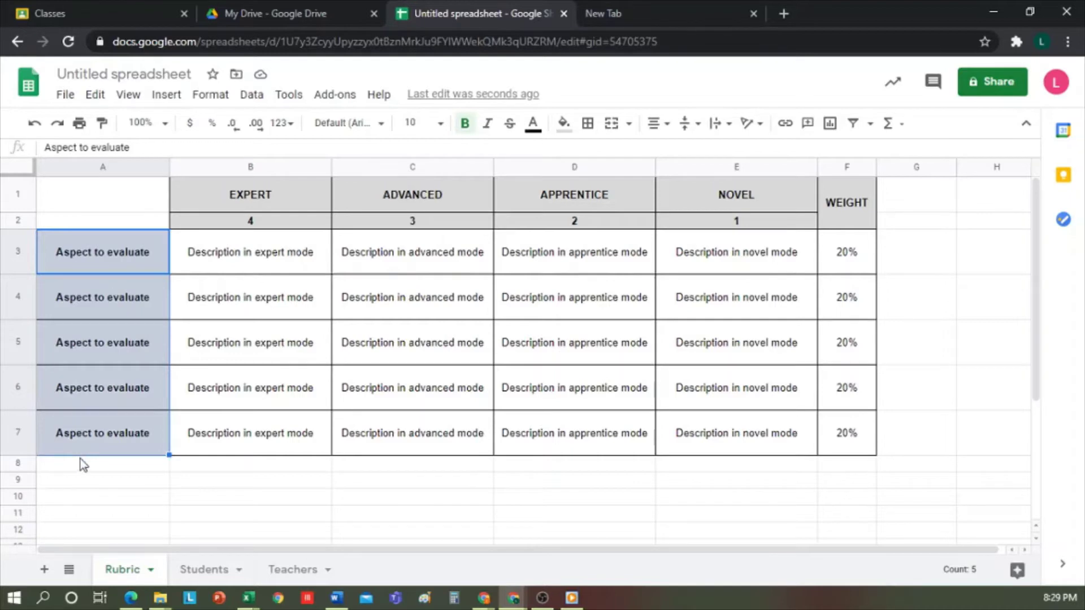
pyautogui.click(87, 464)
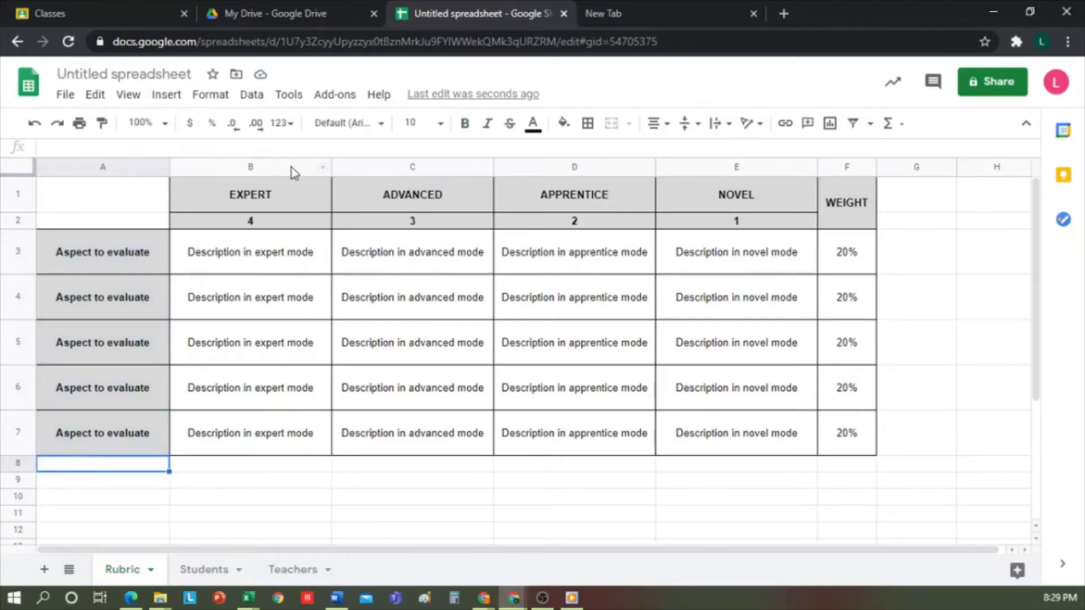
pyautogui.moveTo(290, 167); pyautogui.dragTo(700, 164)
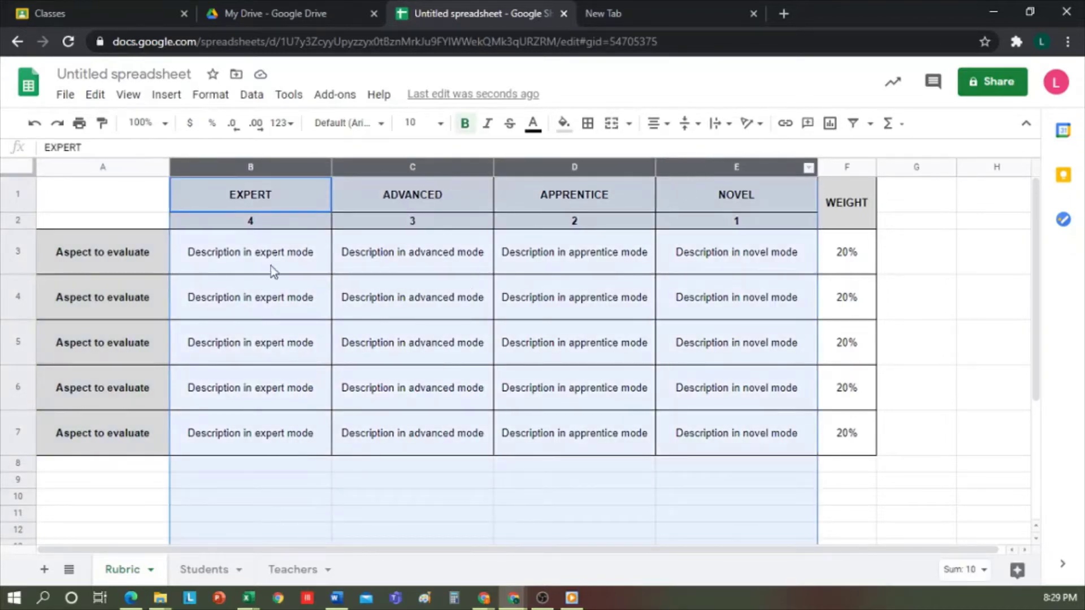
pyautogui.click(574, 343)
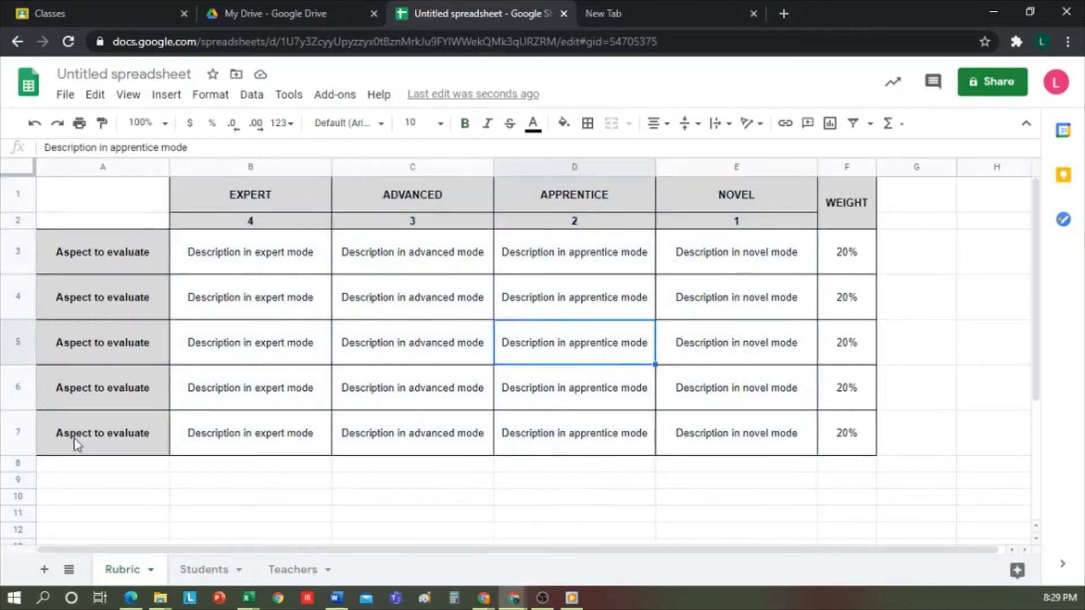
# Step: Copy row 7 into row 8, then delete rows 7 and 8, leaving four aspects
pyautogui.click(17, 433)
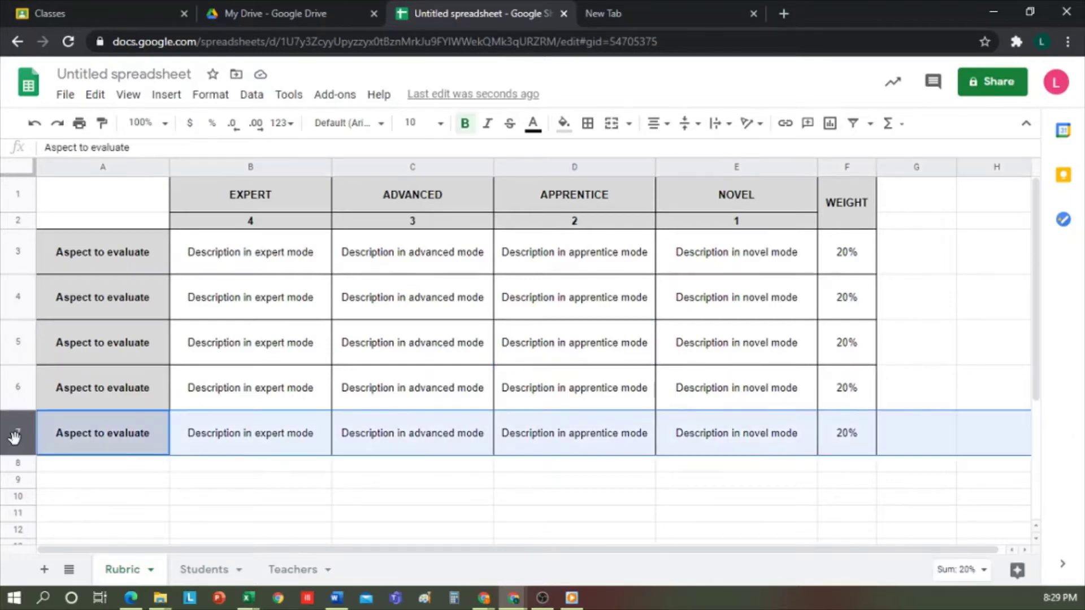
pyautogui.hotkey('ctrl', 'c')
pyautogui.click(77, 467)
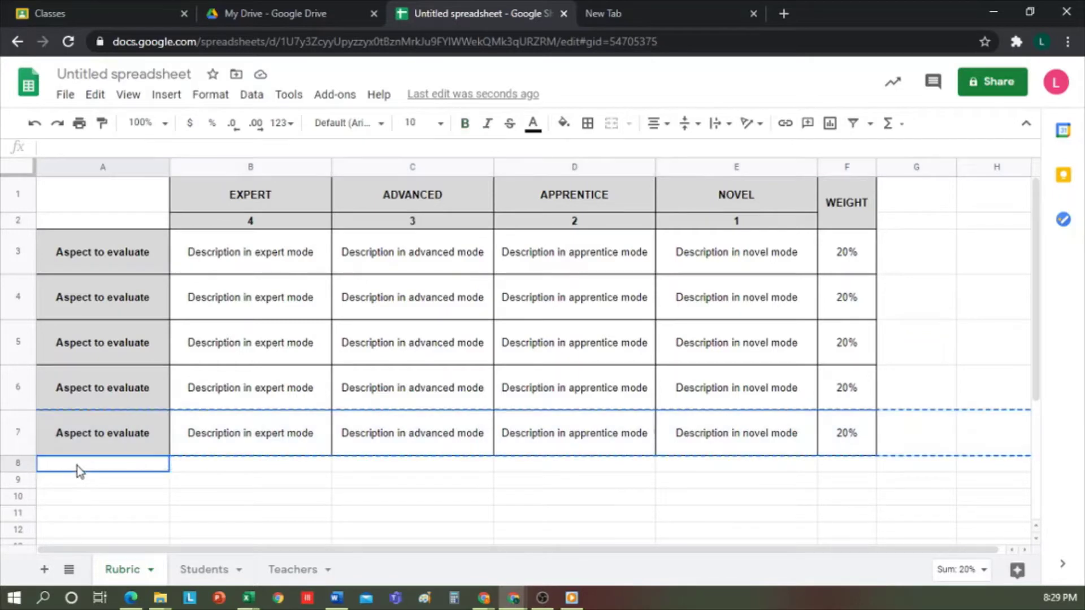
pyautogui.hotkey('ctrl', 'v')
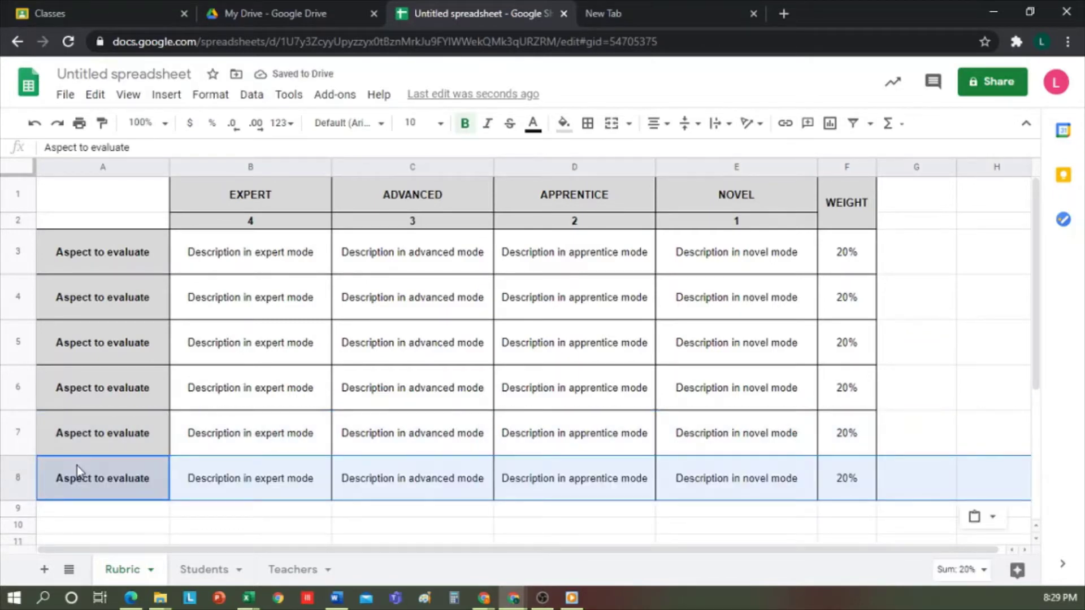
pyautogui.click(18, 433)
pyautogui.keyDown('shift'); pyautogui.click(16, 478); pyautogui.keyUp('shift')
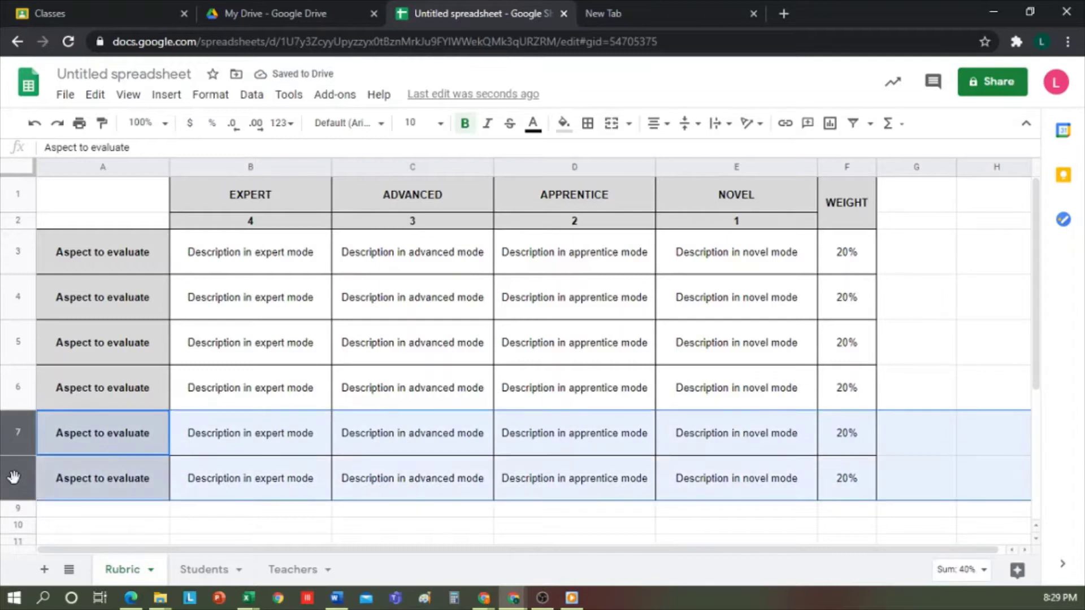
pyautogui.rightClick(16, 478)
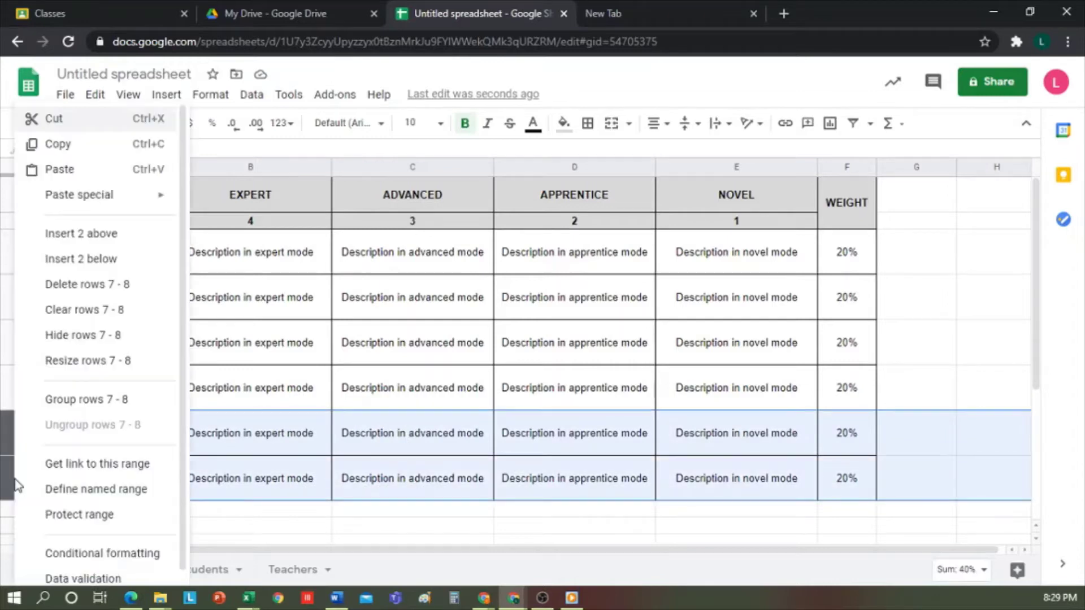
pyautogui.click(95, 284)
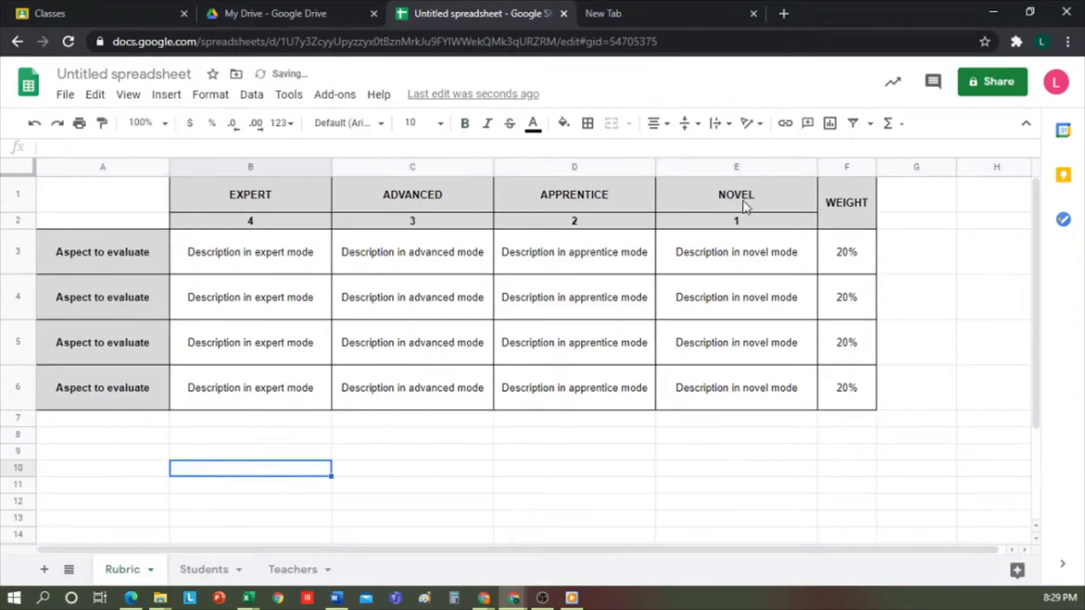
# Step: Delete the NOVEL column so WEIGHT follows APPRENTICE
pyautogui.click(715, 164)
pyautogui.click(604, 168)
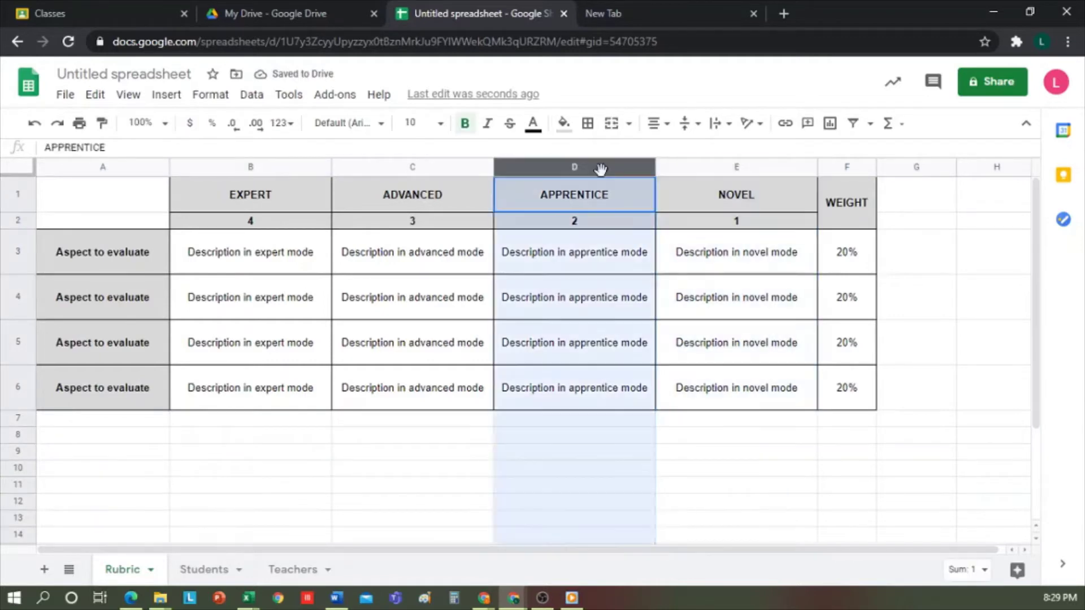
pyautogui.click(742, 380)
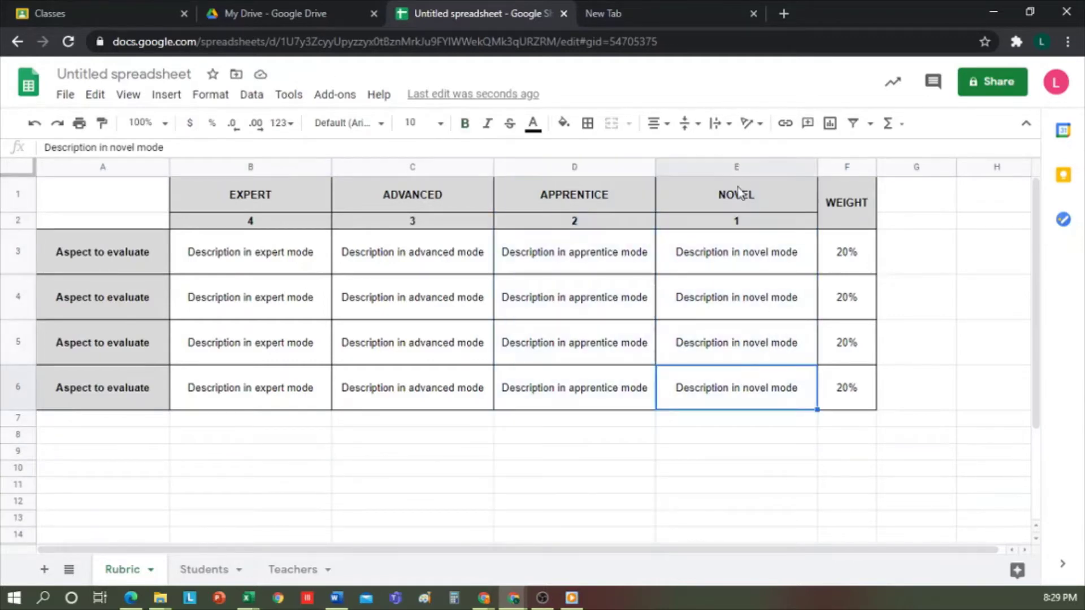
pyautogui.click(749, 167)
pyautogui.rightClick(753, 171)
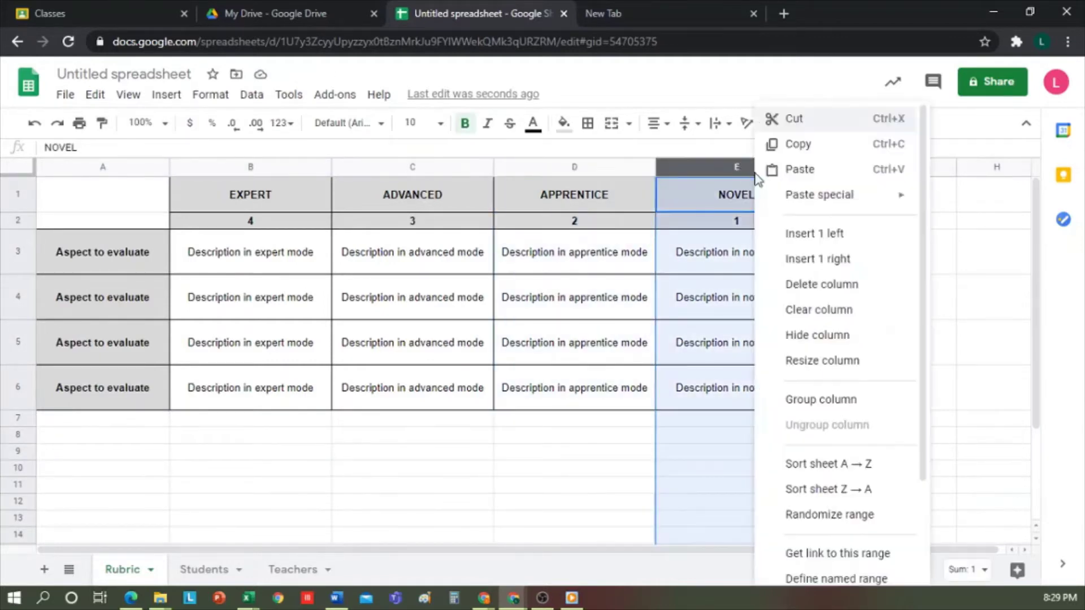
pyautogui.click(832, 289)
pyautogui.click(684, 257)
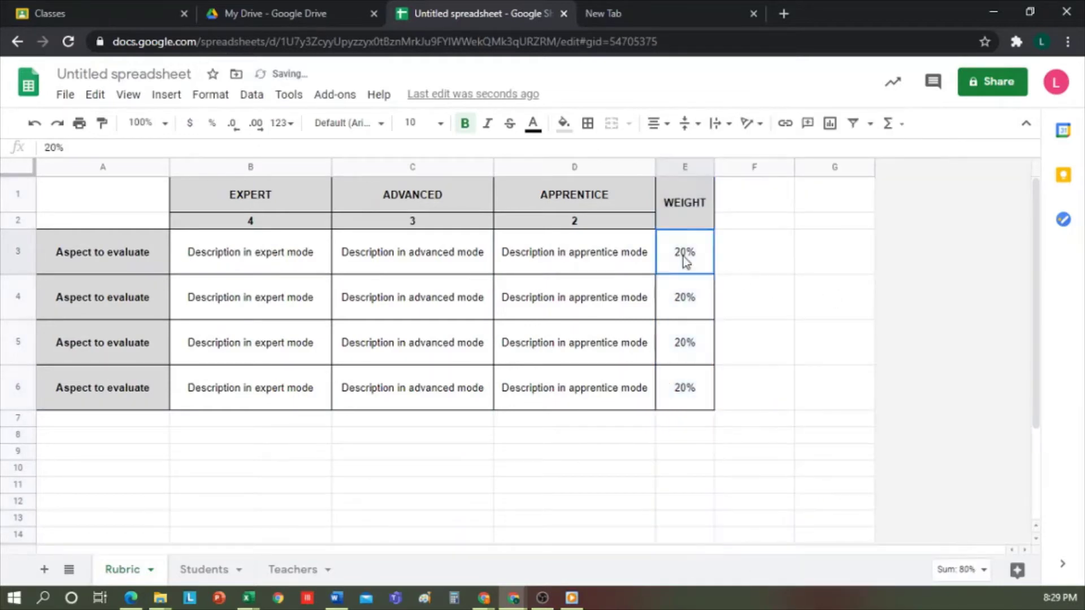
pyautogui.click(756, 315)
# Step: Enter weights 25% in E3 and 35% in E4, and confirm E3:E6 sums to 100%
pyautogui.moveTo(686, 248); pyautogui.dragTo(692, 382)
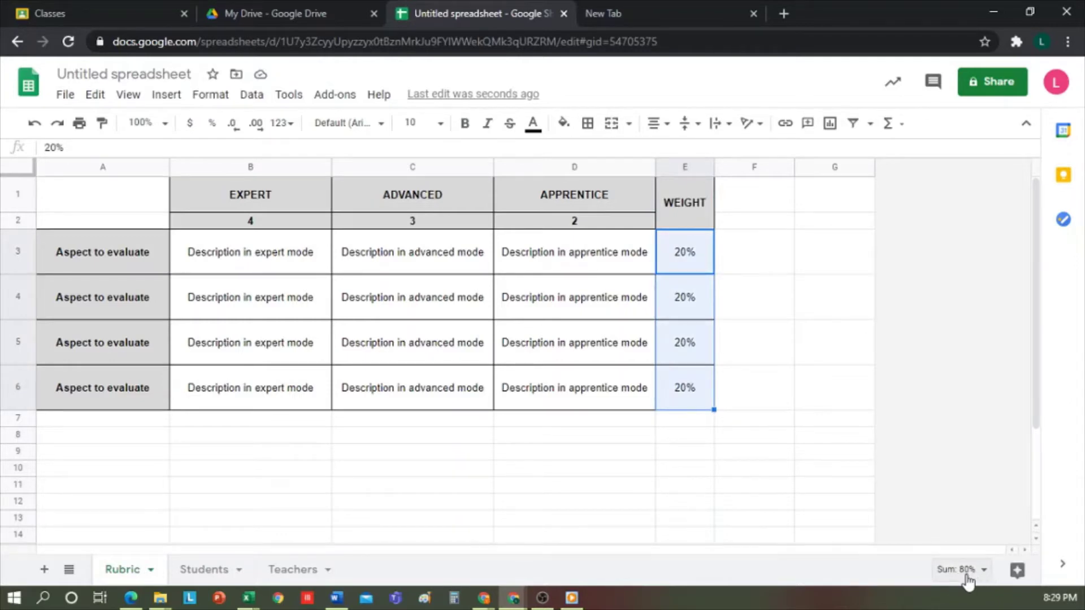
pyautogui.click(744, 306)
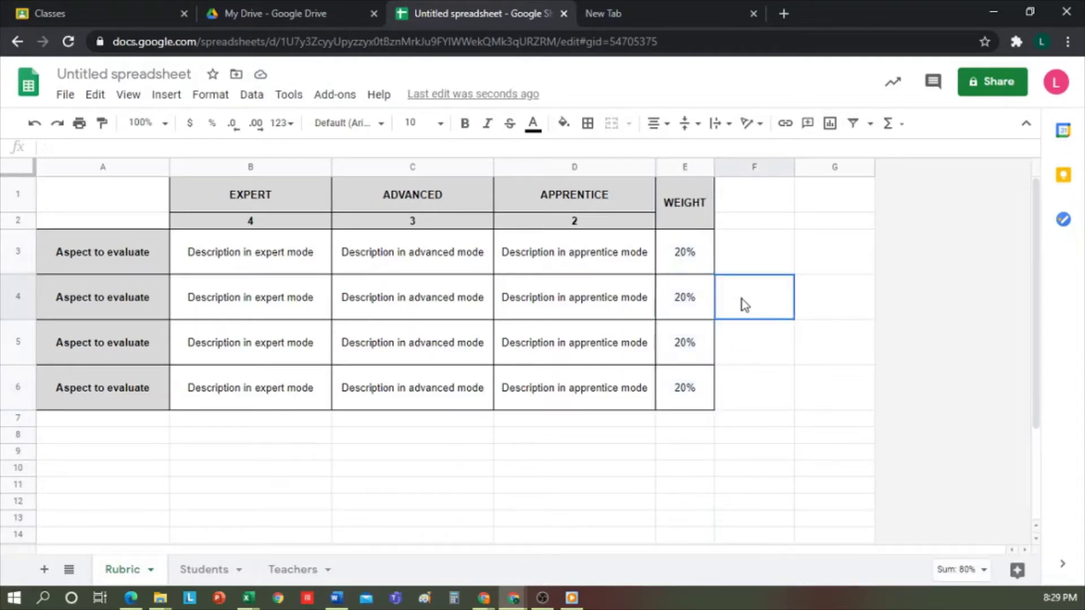
pyautogui.click(694, 261)
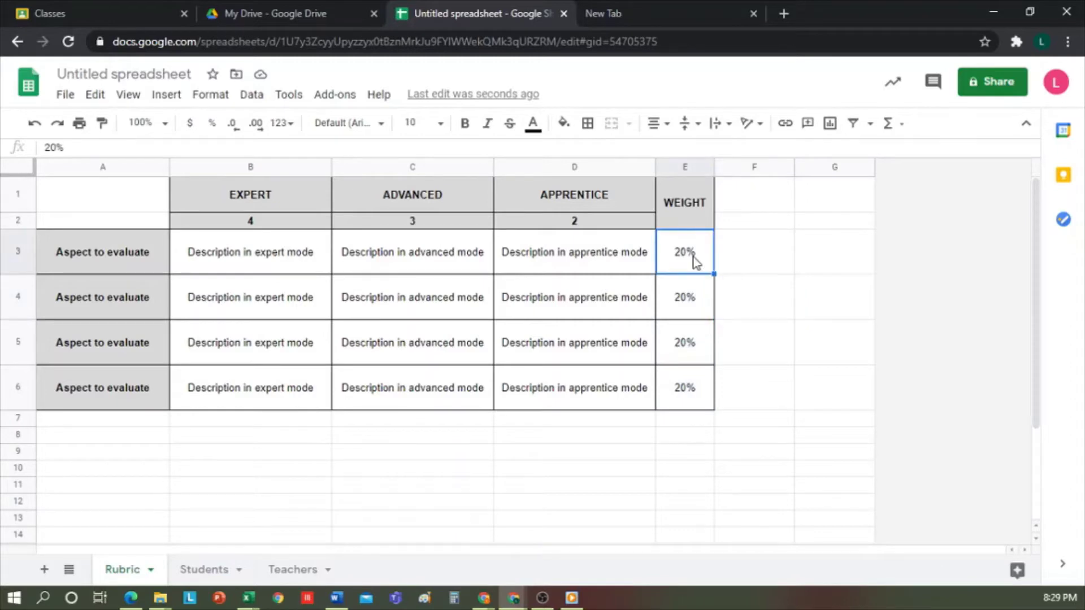
pyautogui.write('25%')
pyautogui.press('Return')
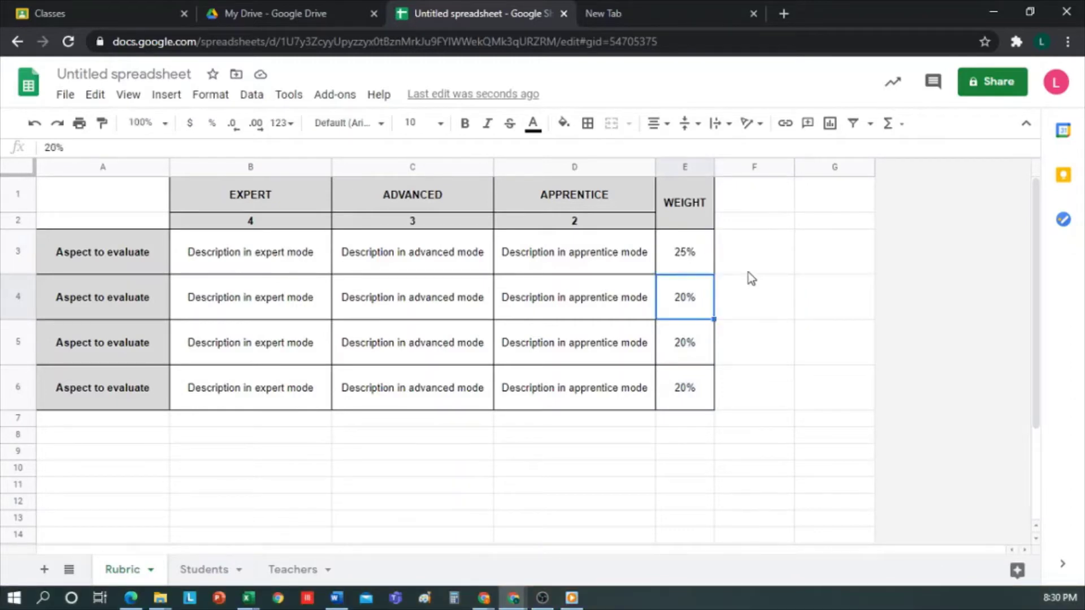
pyautogui.write('35%')
pyautogui.press('Return')
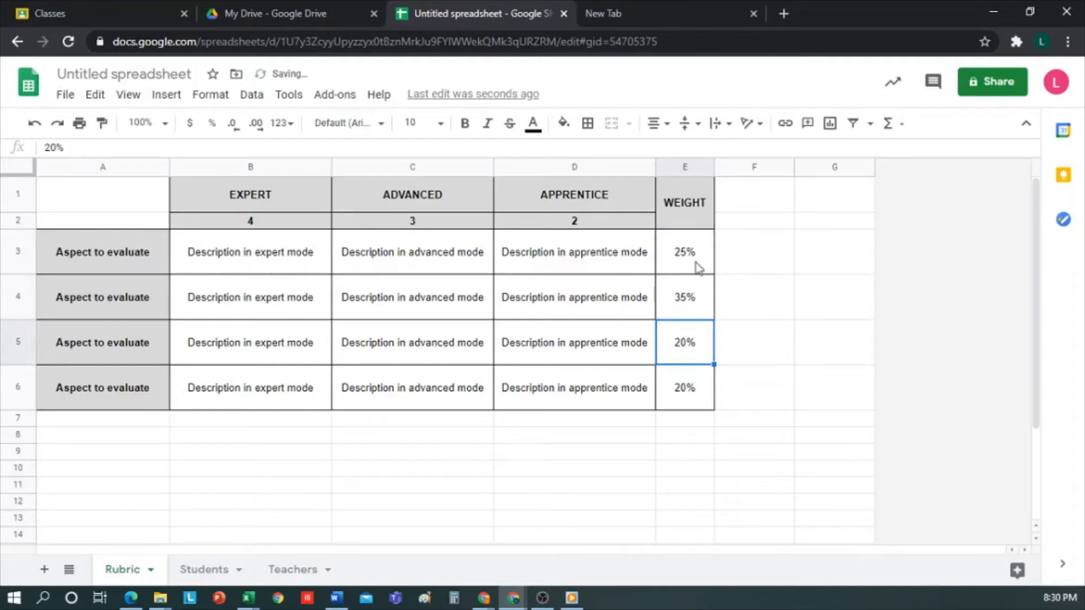
pyautogui.click(698, 264)
pyautogui.keyDown('shift'); pyautogui.click(695, 388); pyautogui.keyUp('shift')
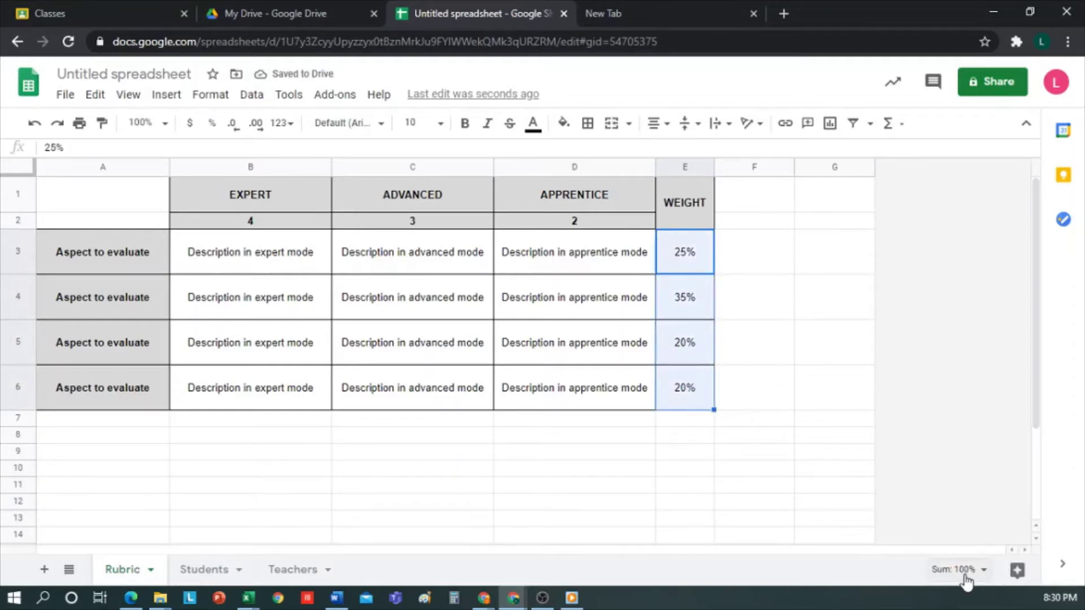
# Step: Replace the B3 expert description with 'Start writing'
pyautogui.doubleClick(265, 256)
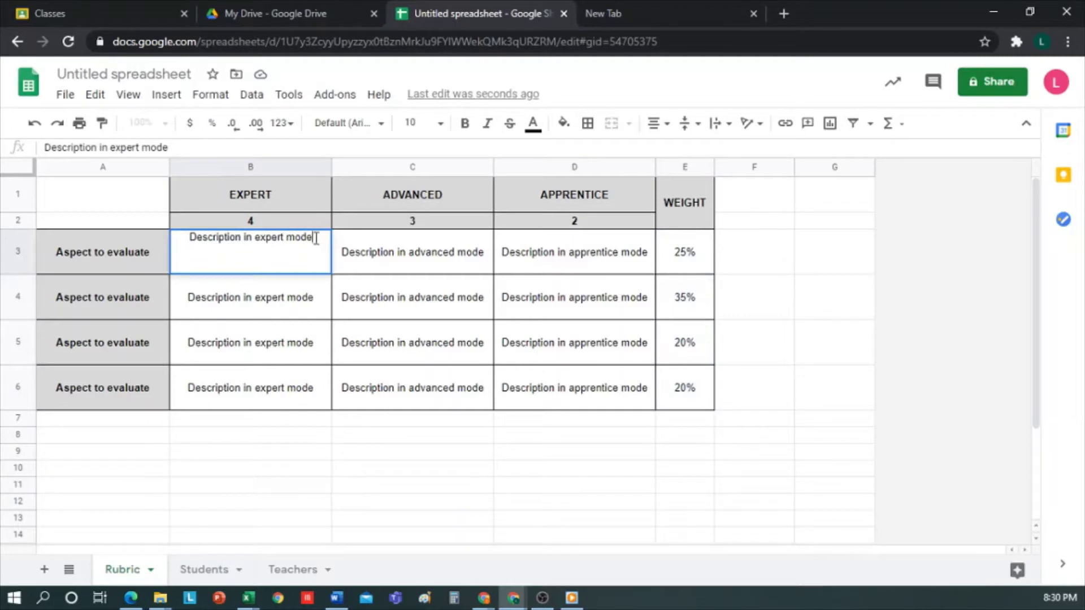
pyautogui.moveTo(314, 237); pyautogui.dragTo(173, 239)
pyautogui.write('St')
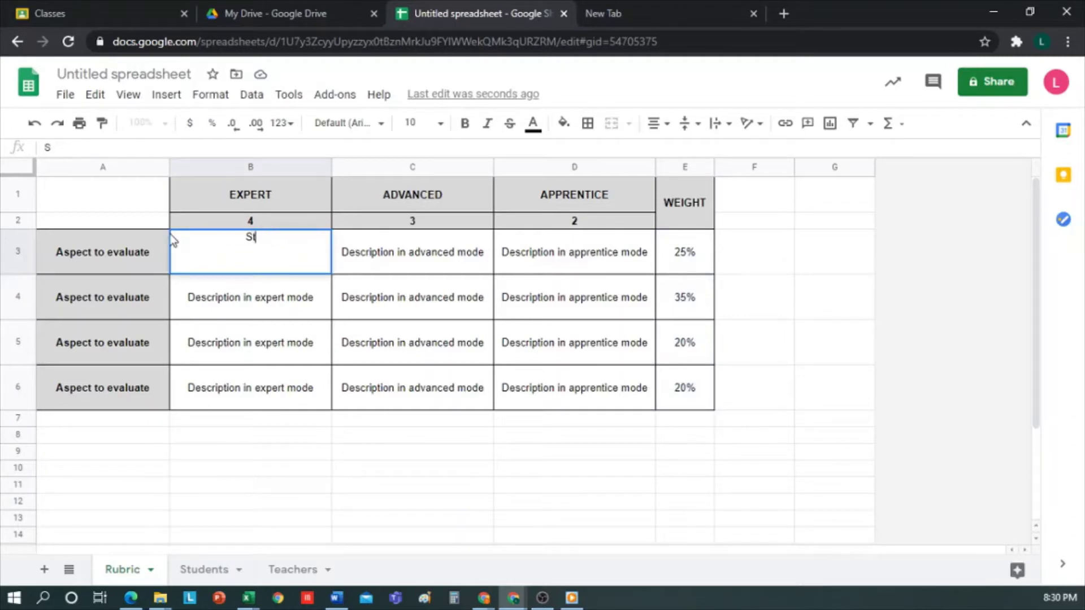
pyautogui.write('art writing')
pyautogui.press('Return')
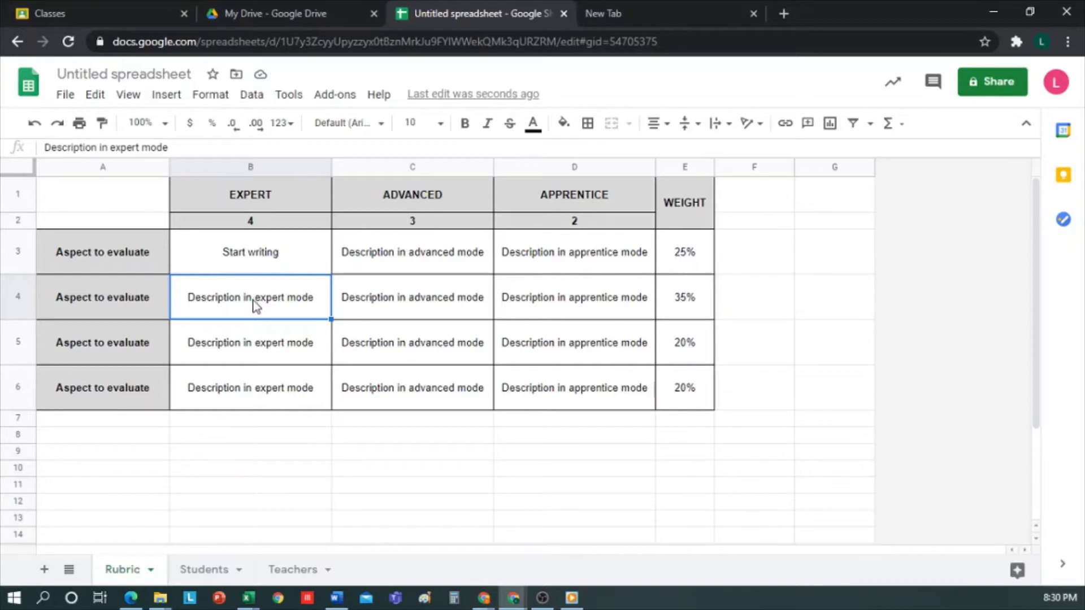
# Step: Add a line break before 'mode' in B4, then undo it
pyautogui.doubleClick(261, 301)
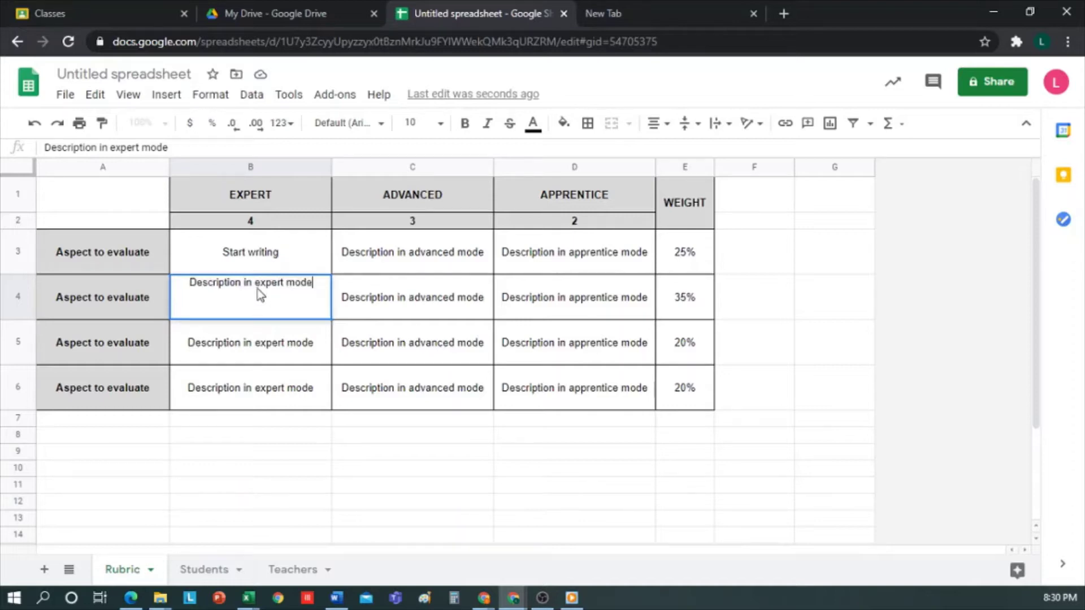
pyautogui.click(287, 282)
pyautogui.hotkey('ctrl', 'Return')
pyautogui.press('Return')
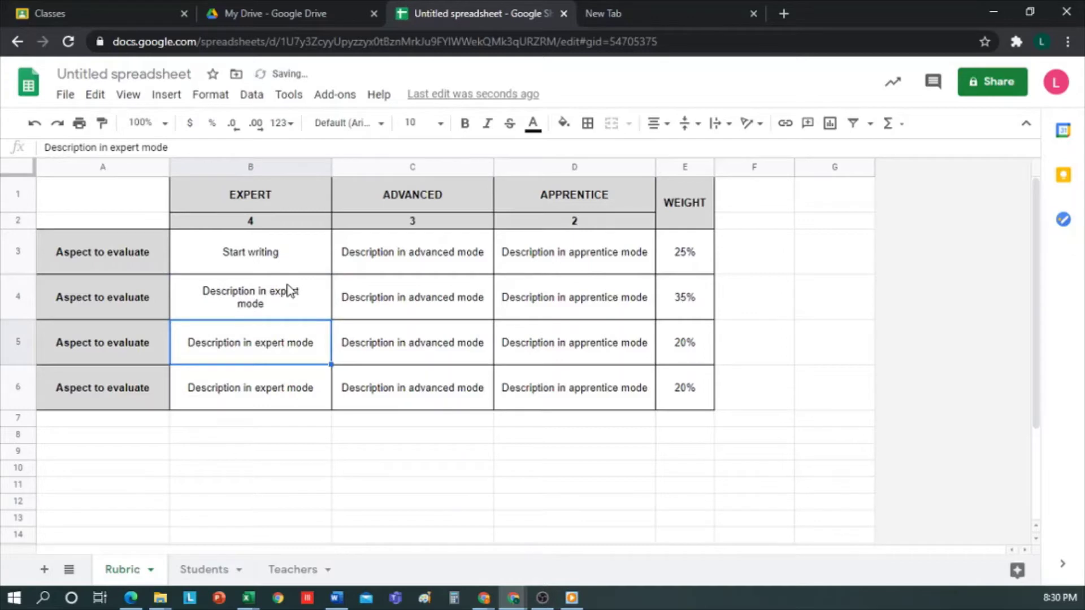
pyautogui.hotkey('ctrl', 'z')
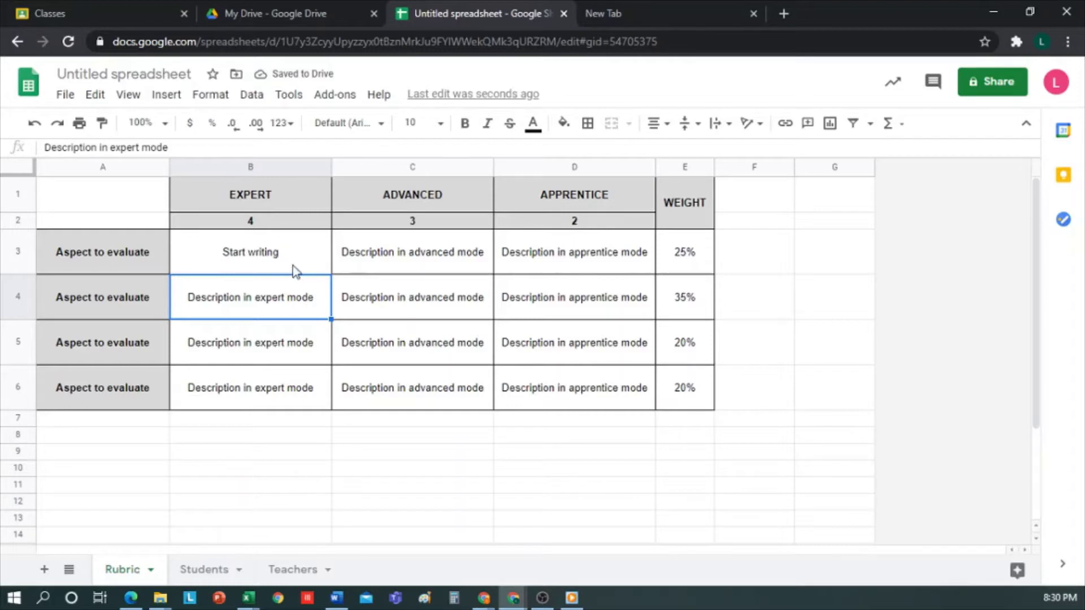
# Step: Clear formatting from B3:D3 and reapply all borders
pyautogui.moveTo(295, 269); pyautogui.dragTo(561, 260)
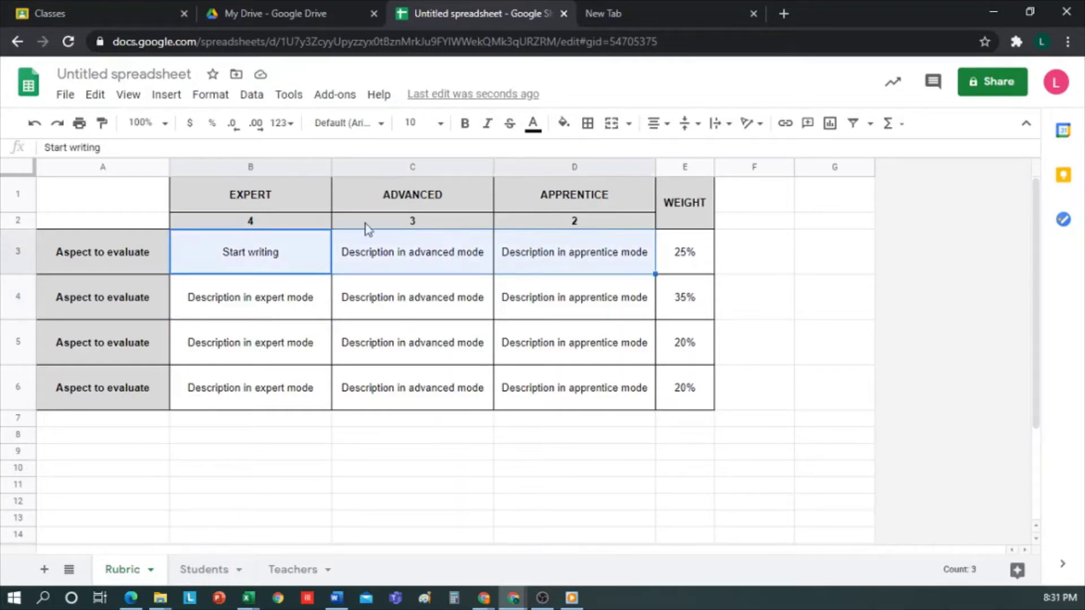
pyautogui.click(218, 95)
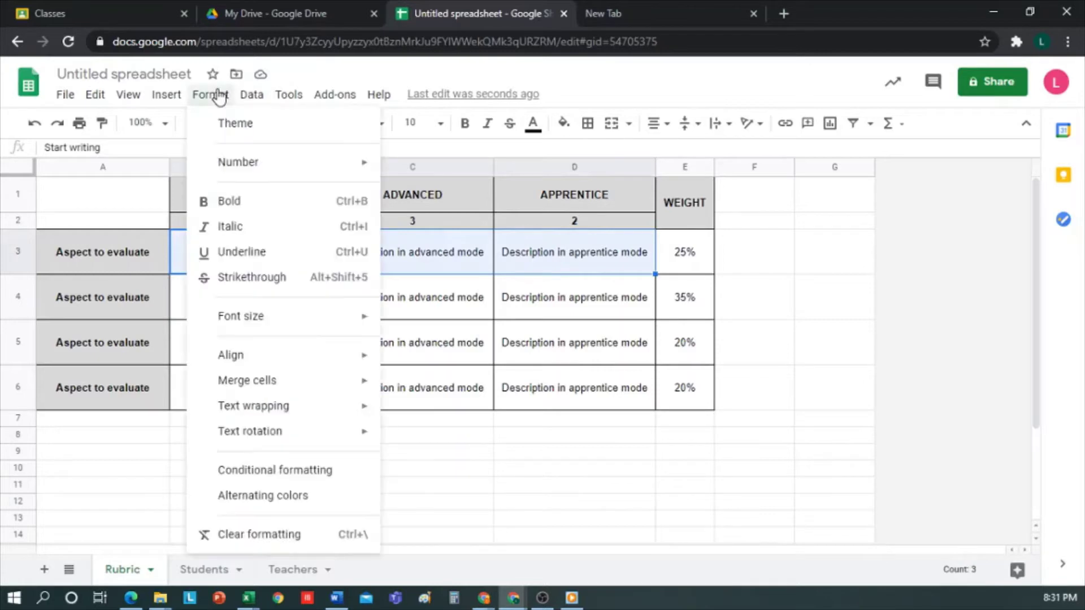
pyautogui.click(278, 535)
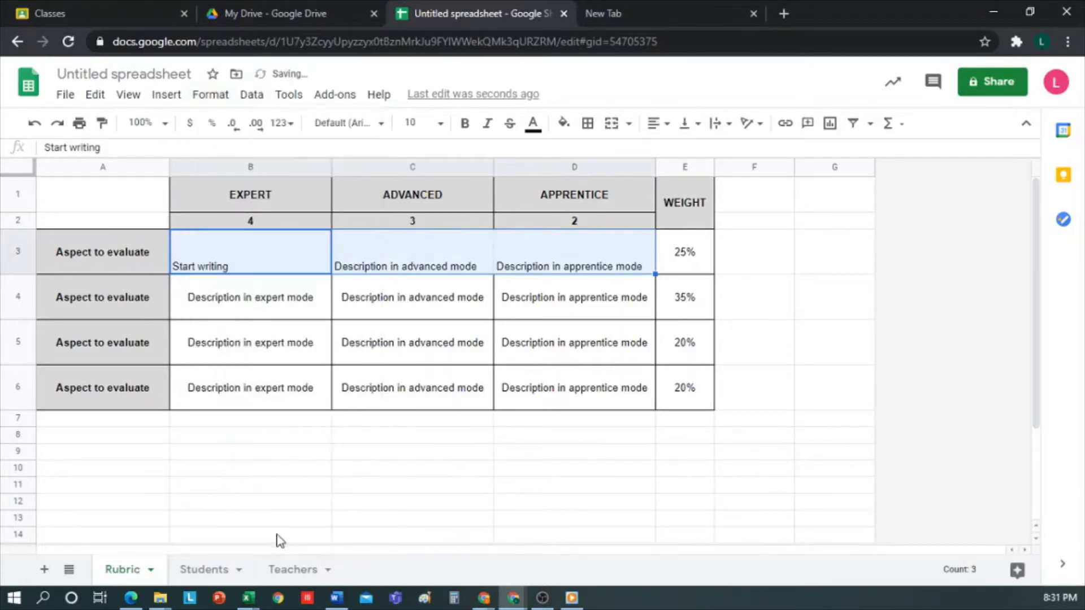
pyautogui.click(587, 123)
pyautogui.click(594, 155)
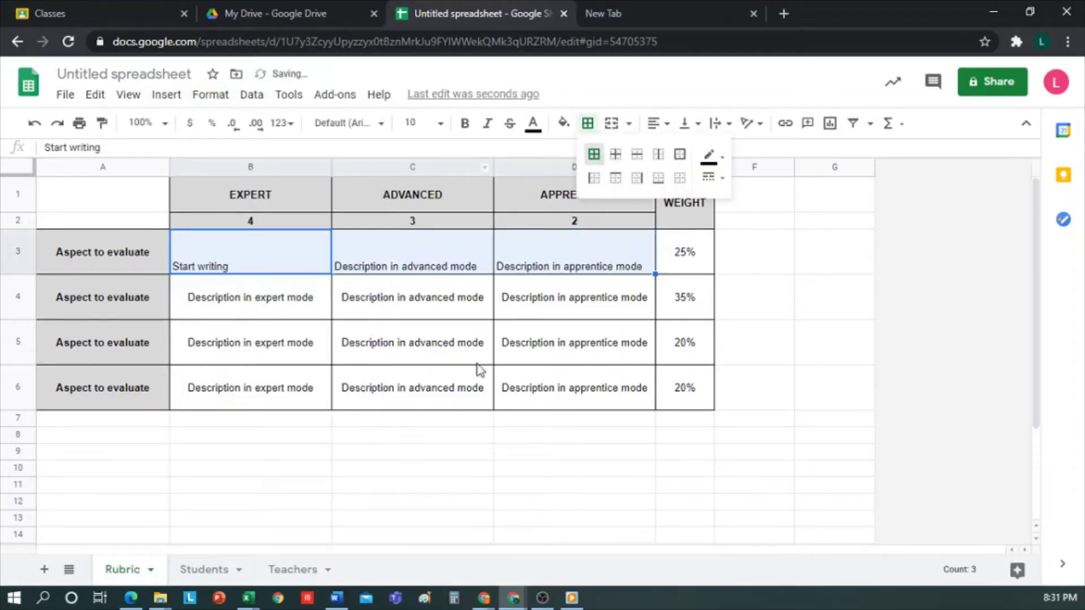
pyautogui.click(409, 440)
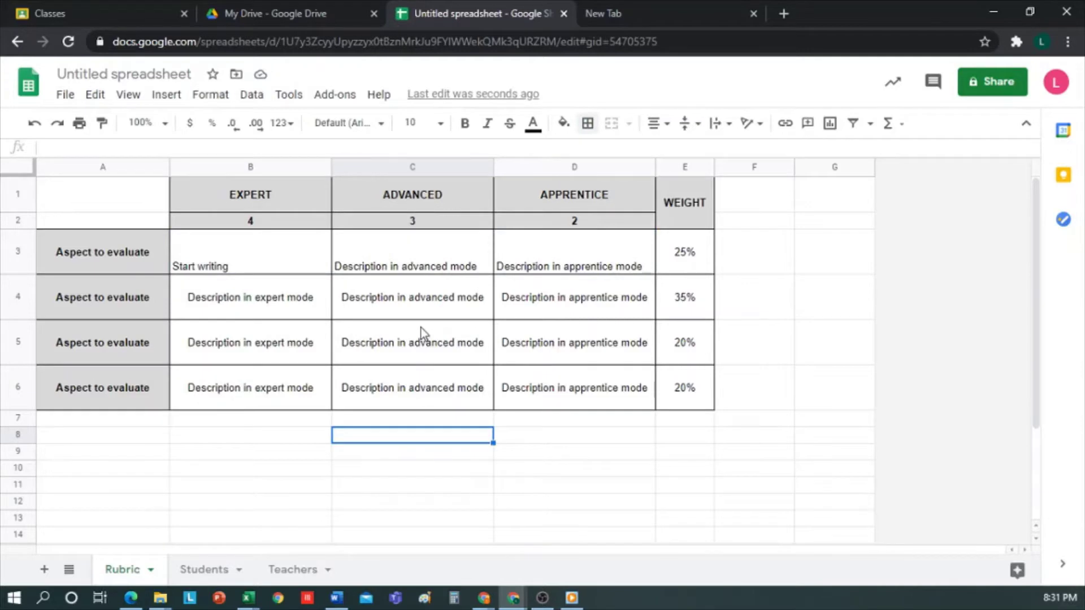
pyautogui.click(204, 571)
# Step: Enter Student1 in A2 and the student's e-mail address in B2, then view the Teachers sheet
pyautogui.click(158, 207)
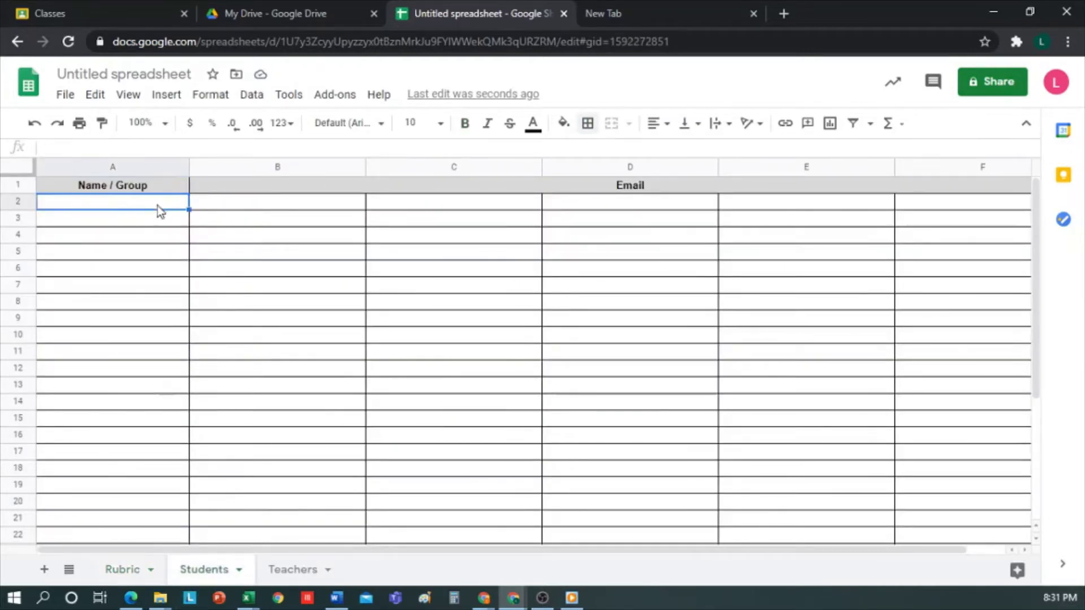
pyautogui.write('Stu')
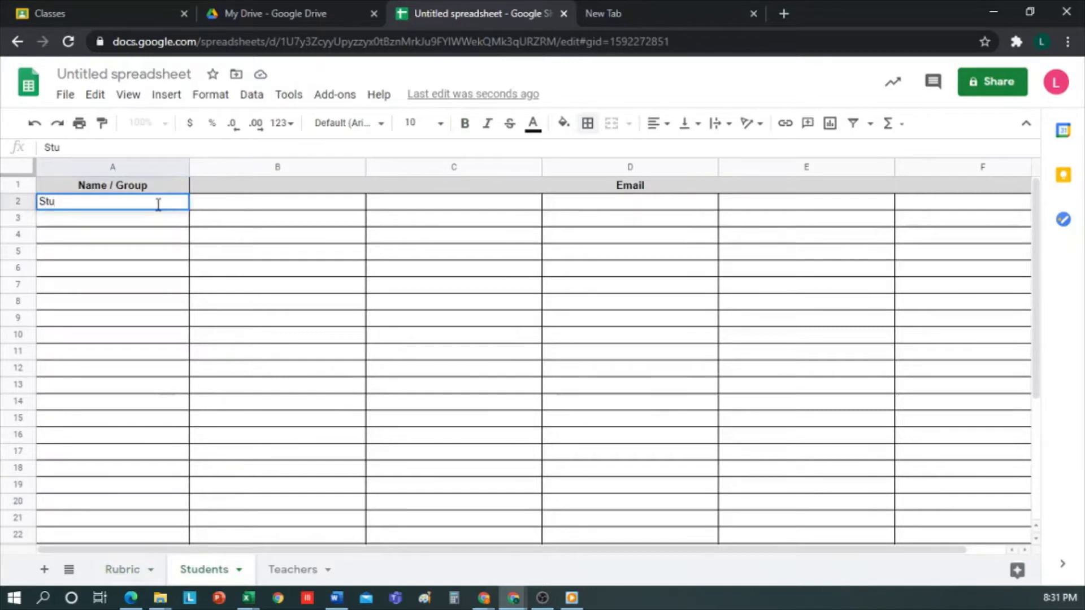
pyautogui.write('dent1')
pyautogui.press('Return')
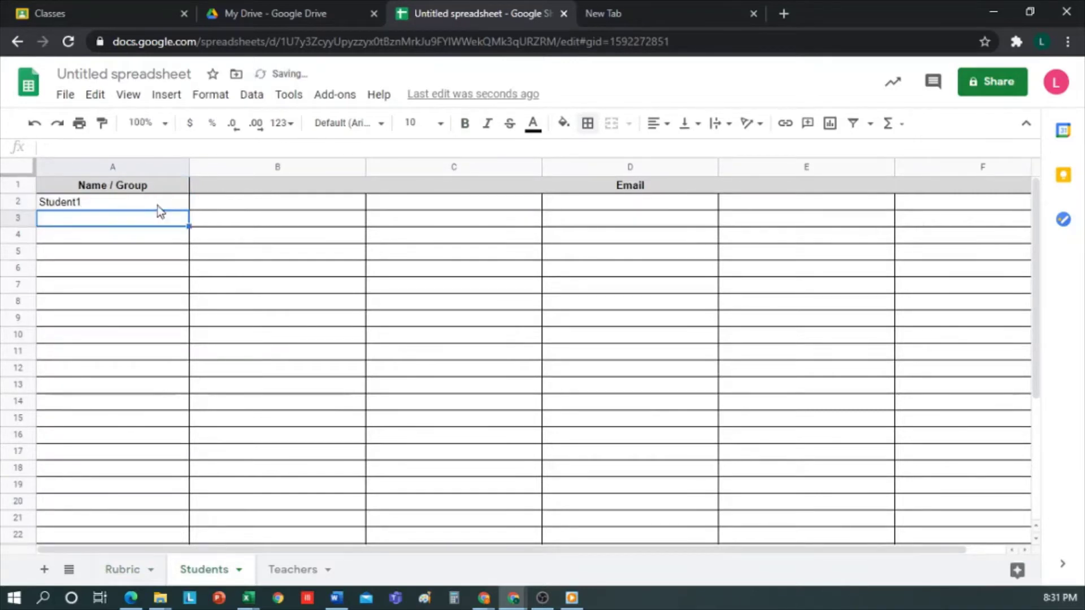
pyautogui.click(215, 202)
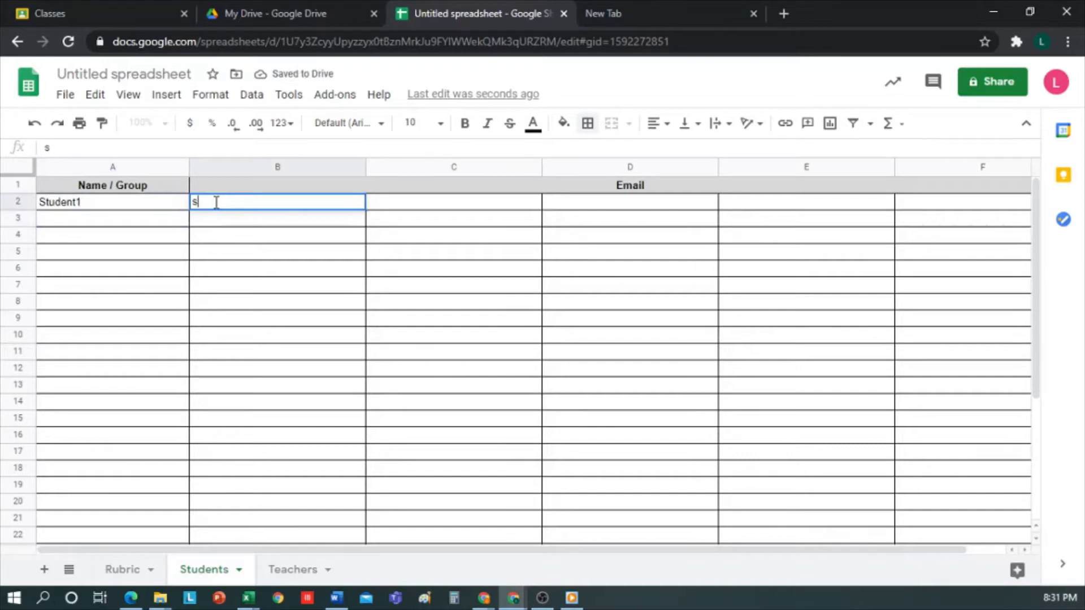
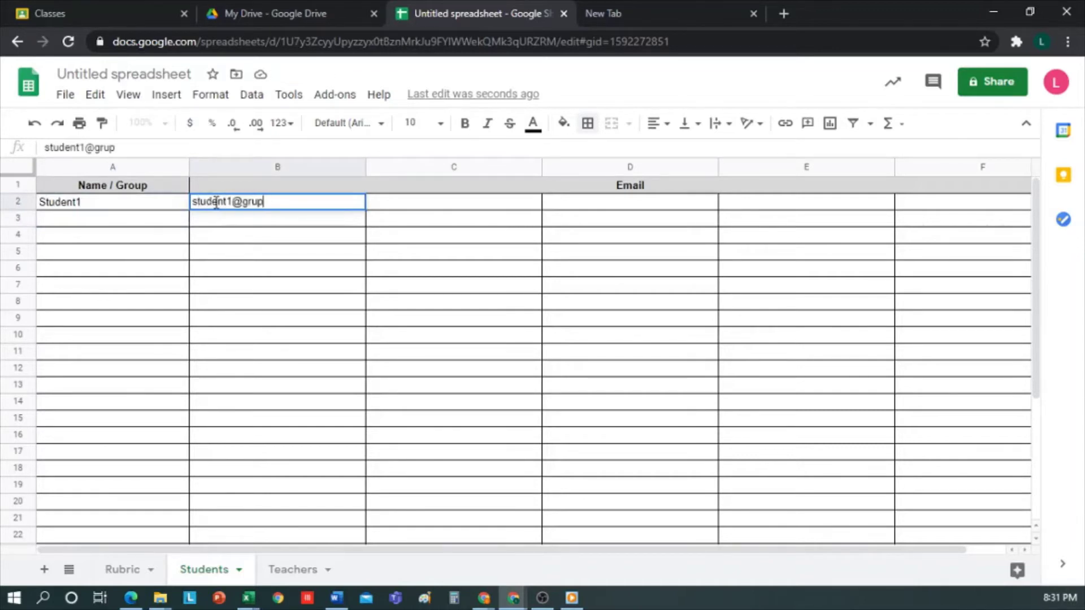
pyautogui.press('Return')
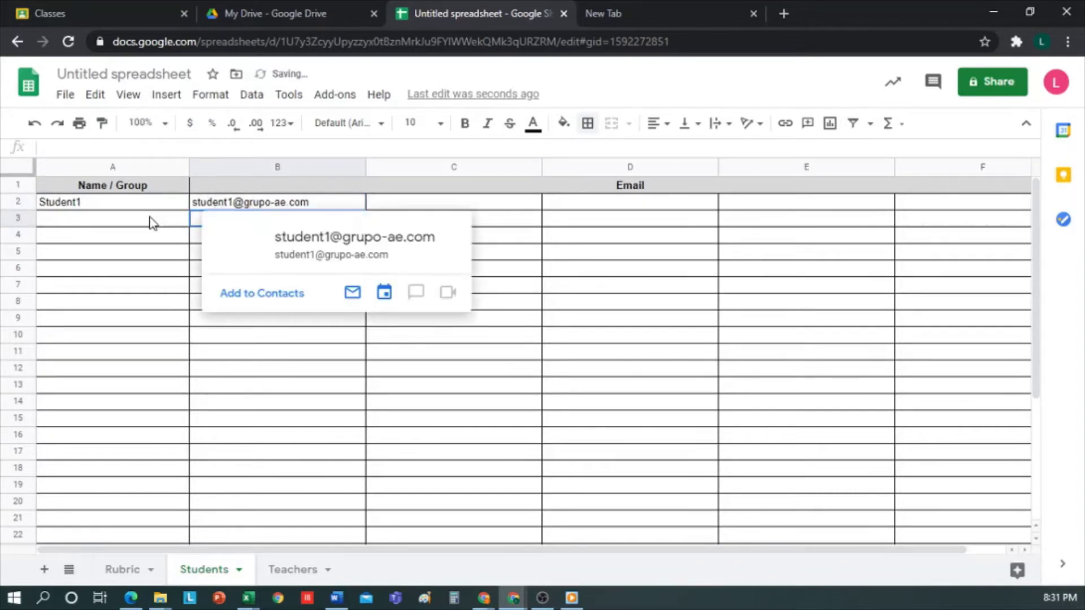
pyautogui.click(149, 222)
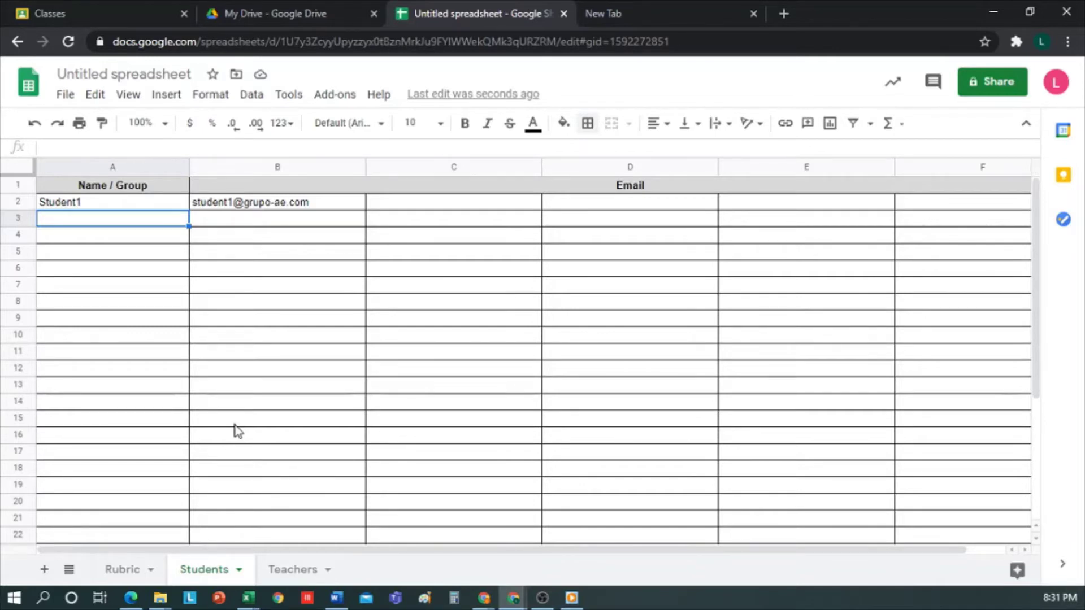
pyautogui.click(287, 569)
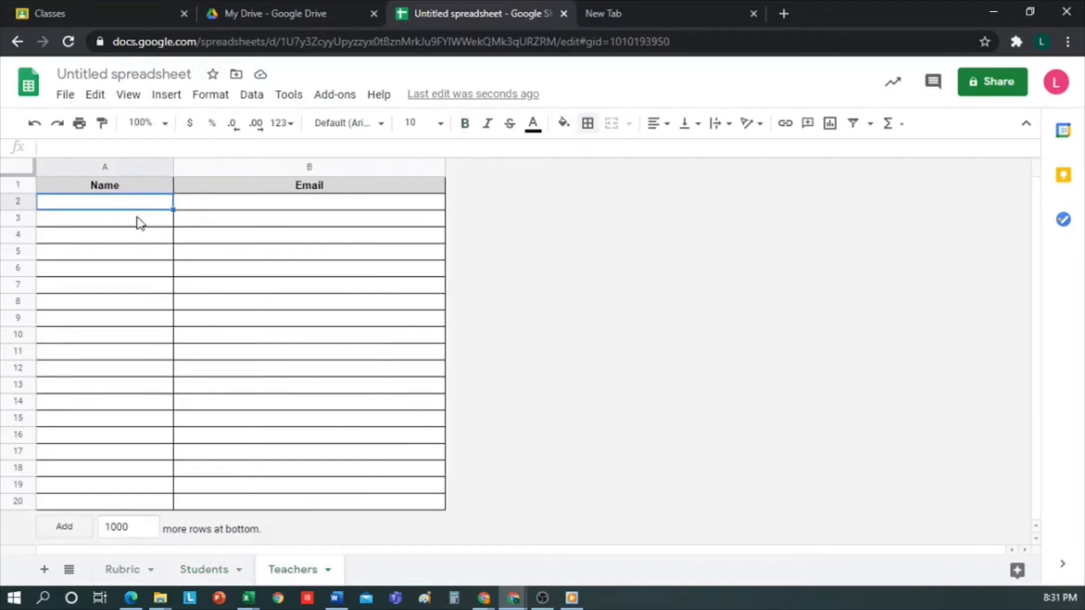
pyautogui.click(143, 221)
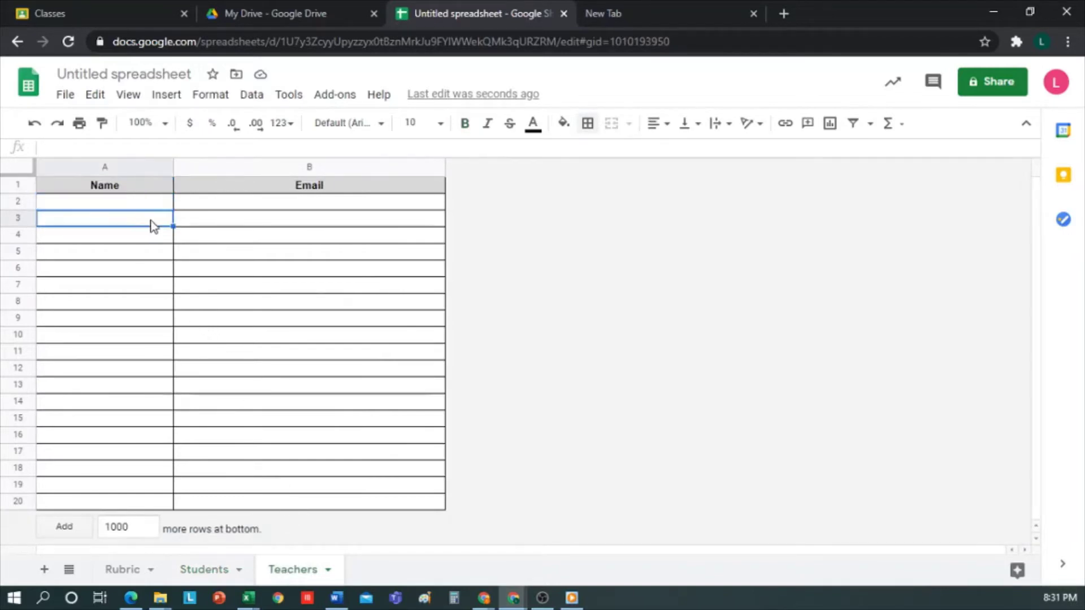
# Step: Import the teacher and students of the 4th Grade Biology Classroom course with CoRubrics
pyautogui.click(185, 199)
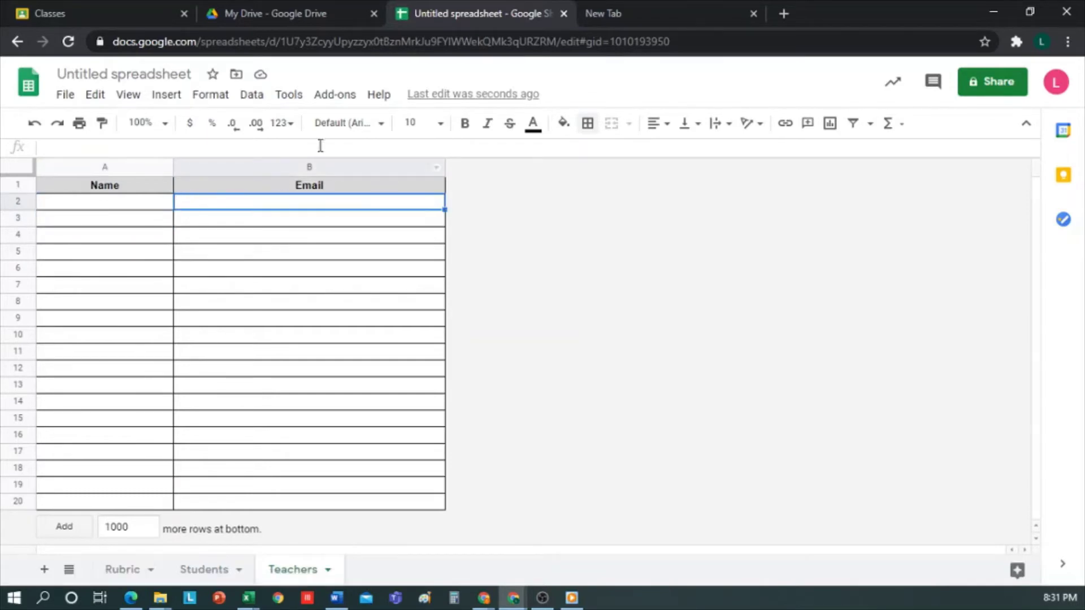
pyautogui.click(339, 95)
pyautogui.moveTo(405, 164)
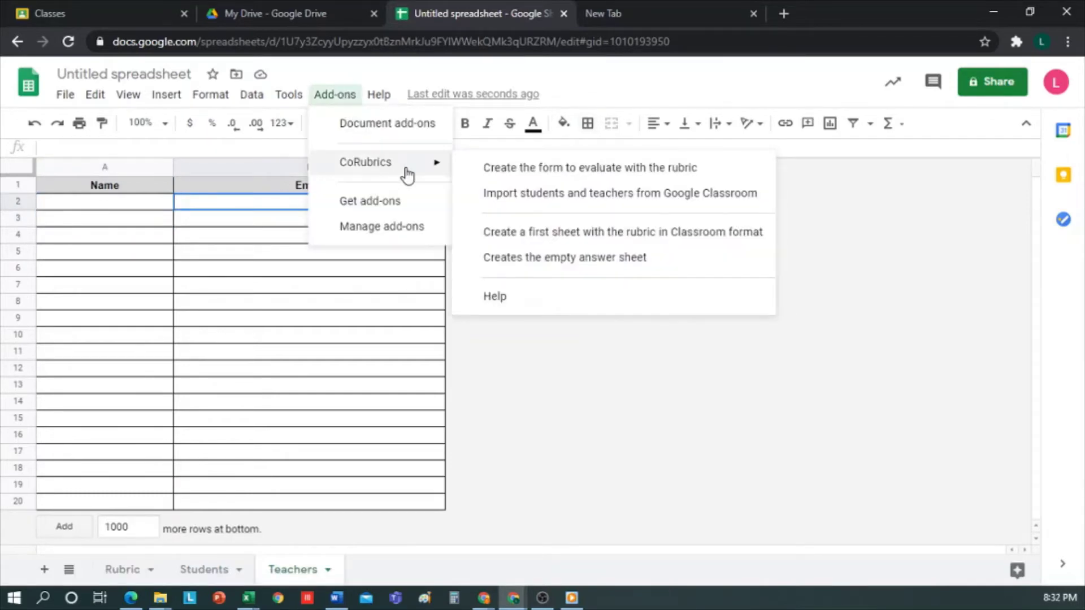
pyautogui.click(516, 195)
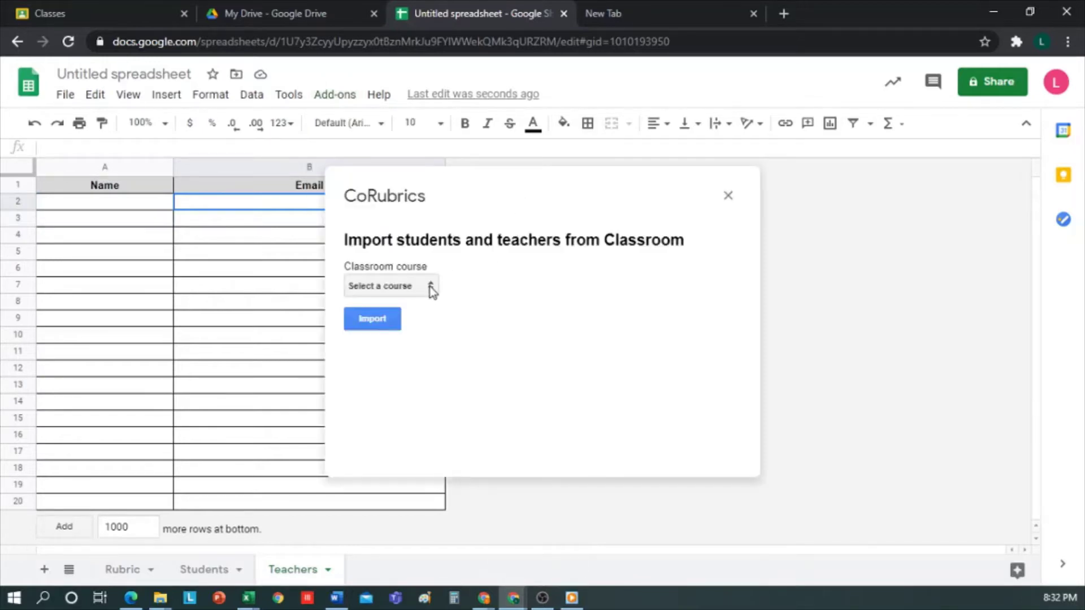
pyautogui.click(433, 289)
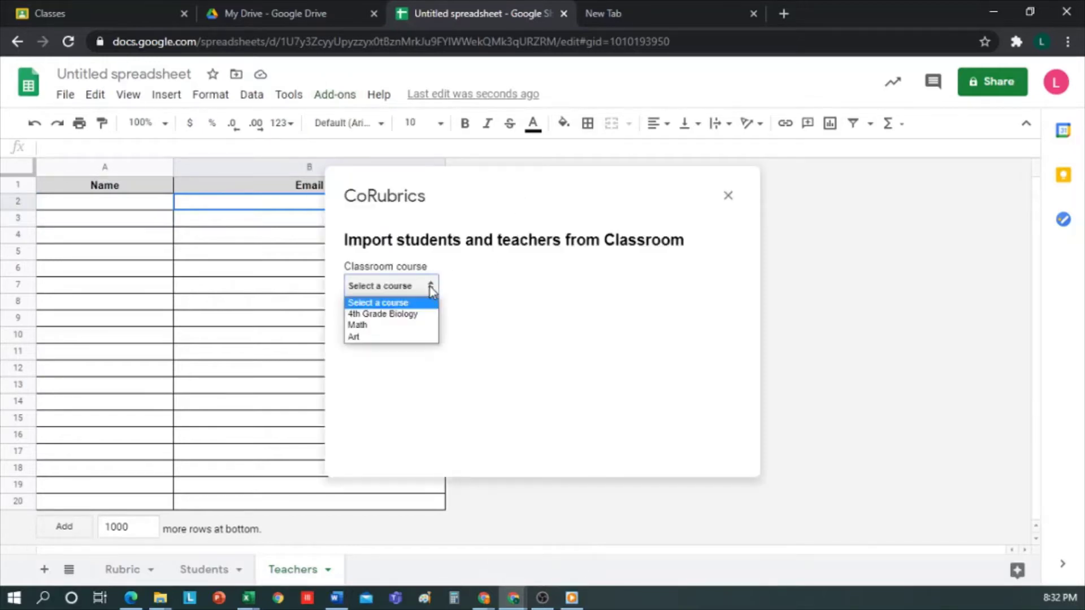
pyautogui.click(398, 315)
pyautogui.click(388, 322)
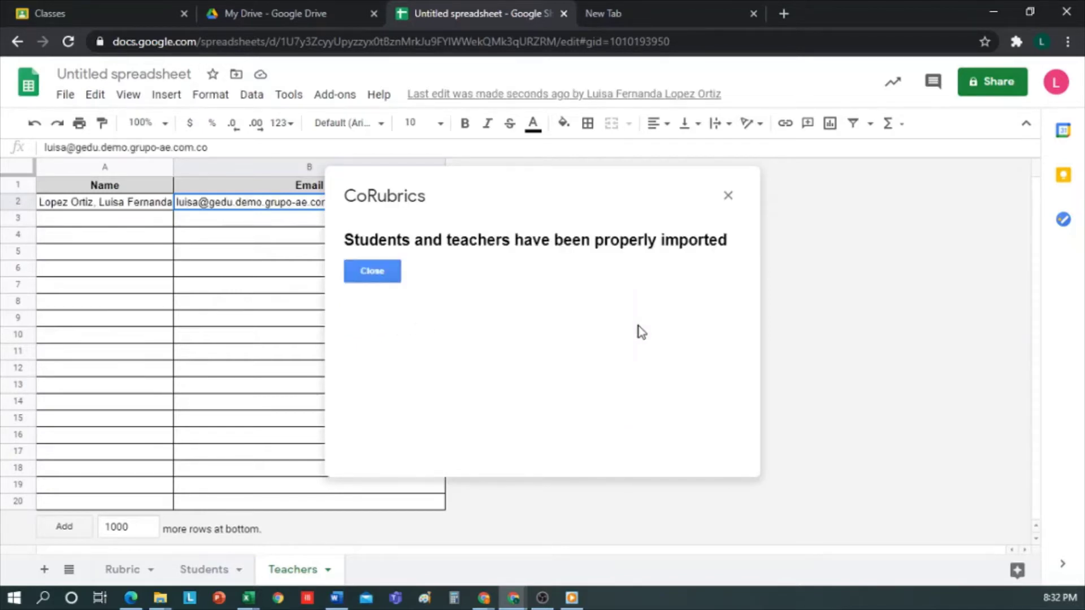
pyautogui.click(390, 272)
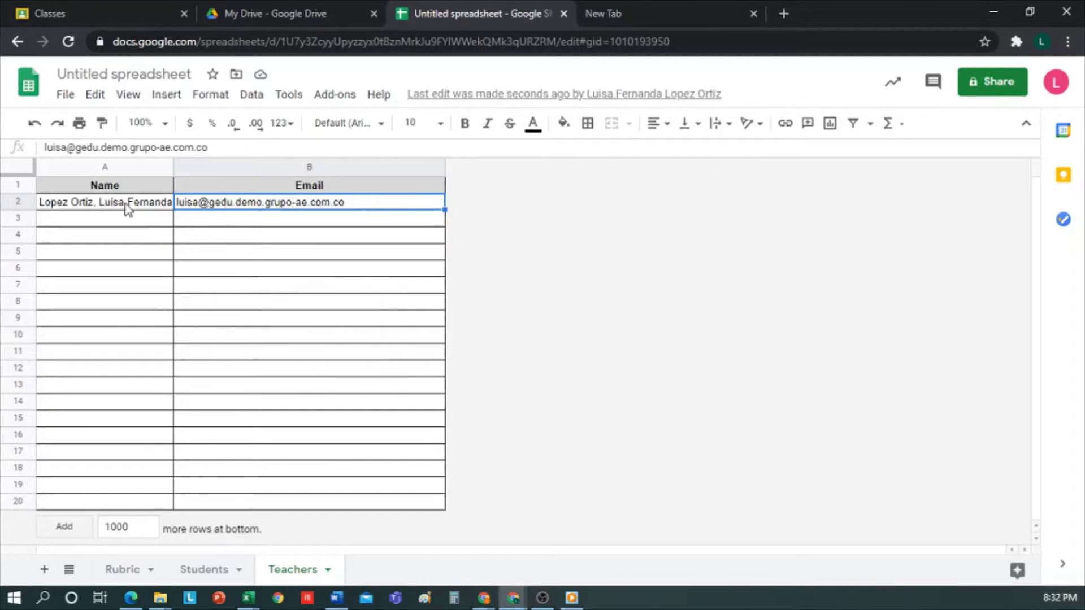
# Step: Check the imported teacher and the Students sheet, then return to the Rubric sheet
pyautogui.click(127, 208)
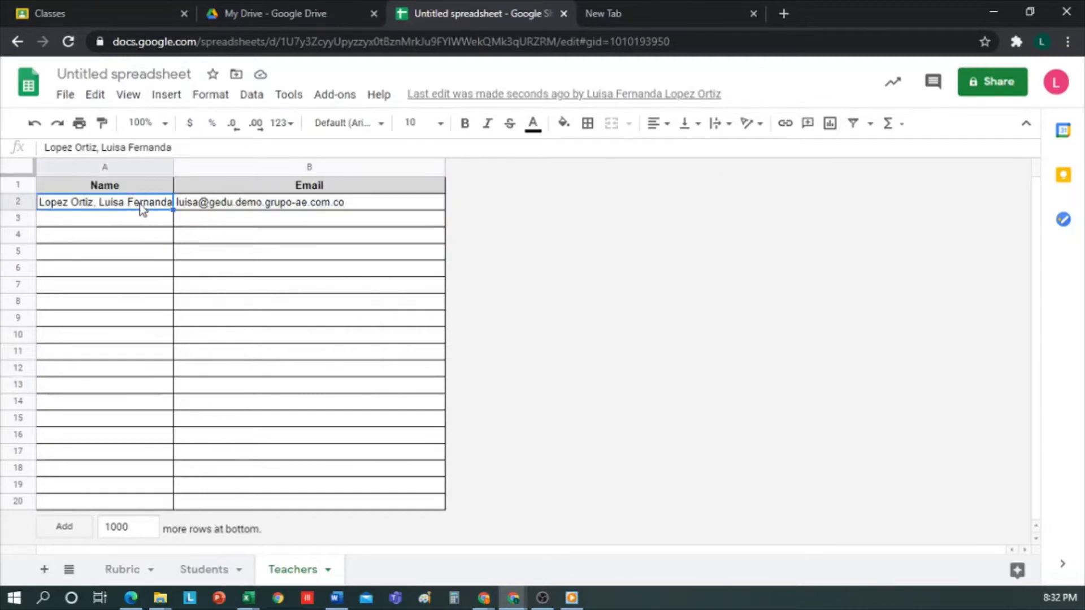
pyautogui.click(213, 573)
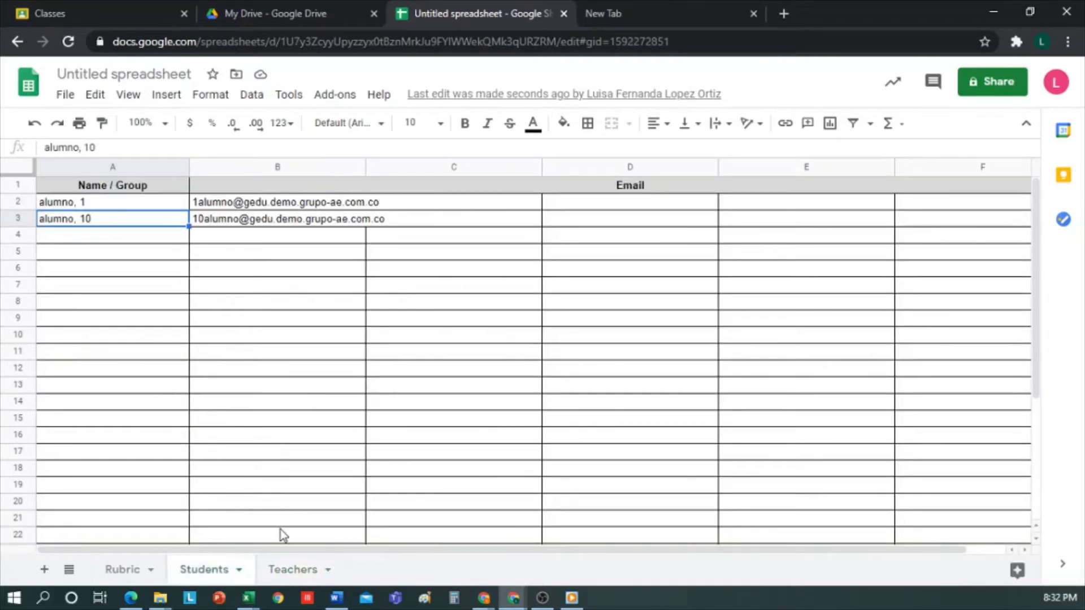
pyautogui.click(292, 571)
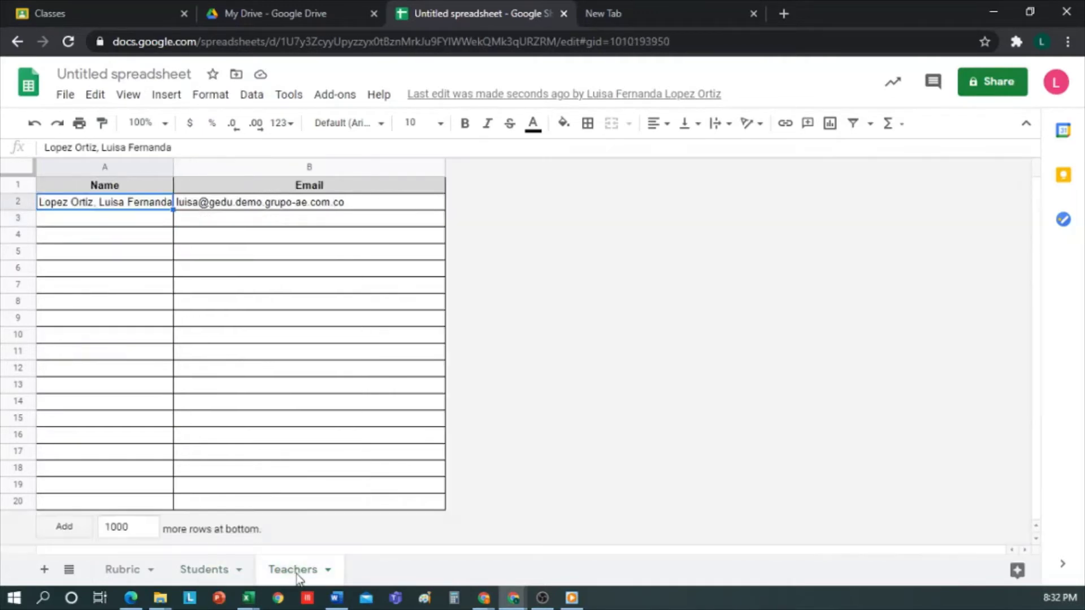
pyautogui.click(130, 579)
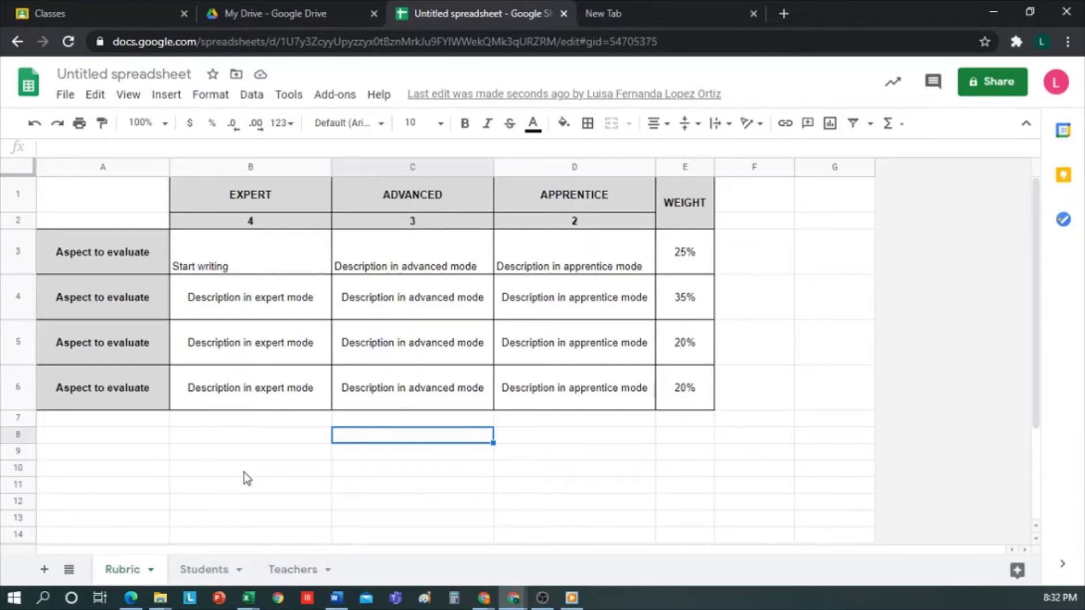
# Step: Create the CoRubrics evaluation form from the rubric with a pasted name and all answers required
pyautogui.click(335, 96)
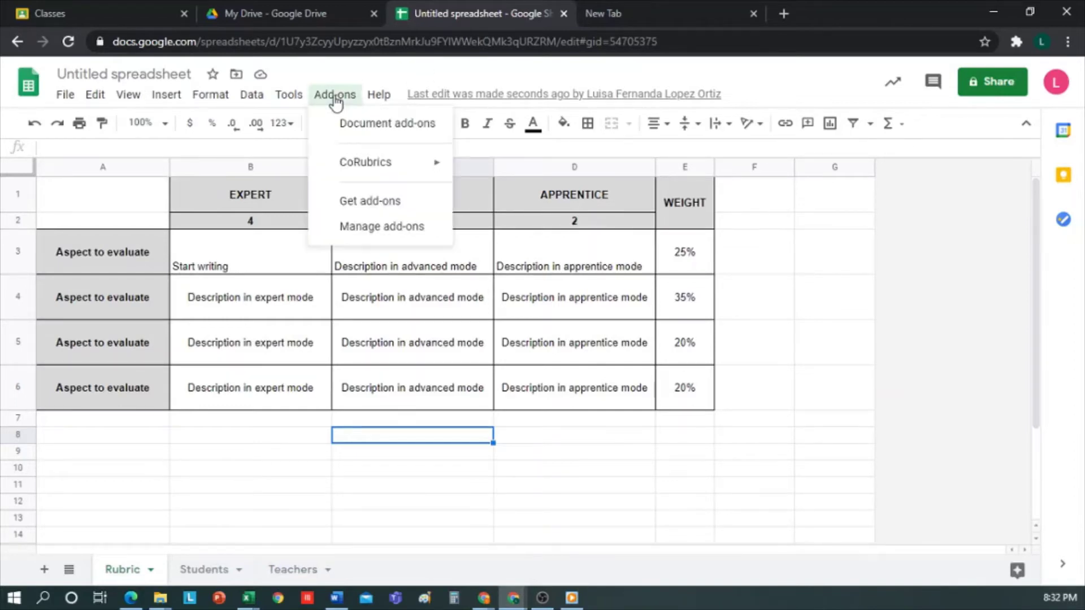
pyautogui.moveTo(431, 163)
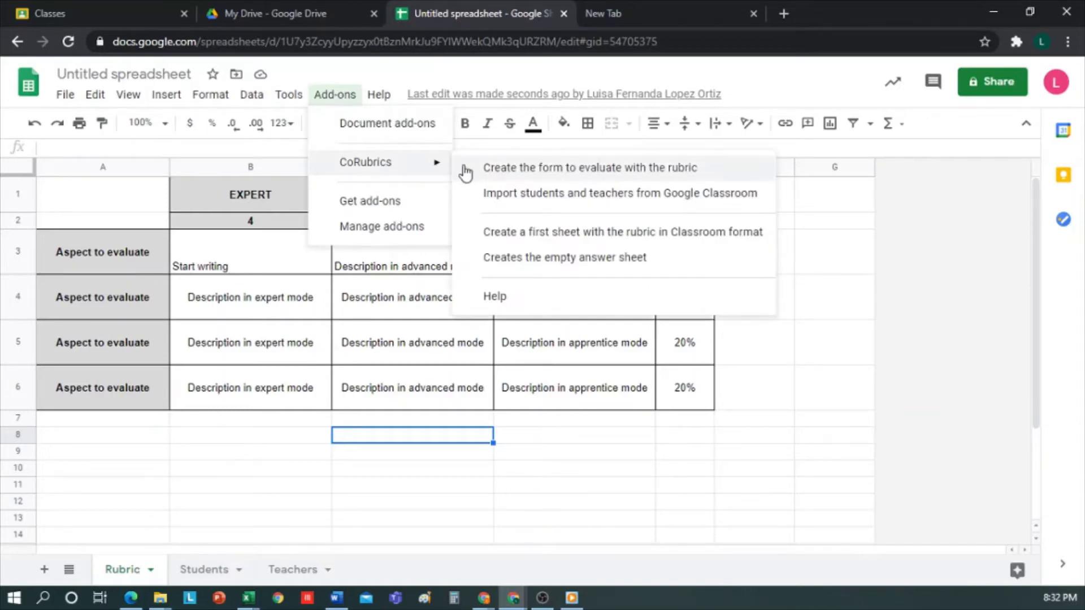
pyautogui.click(511, 167)
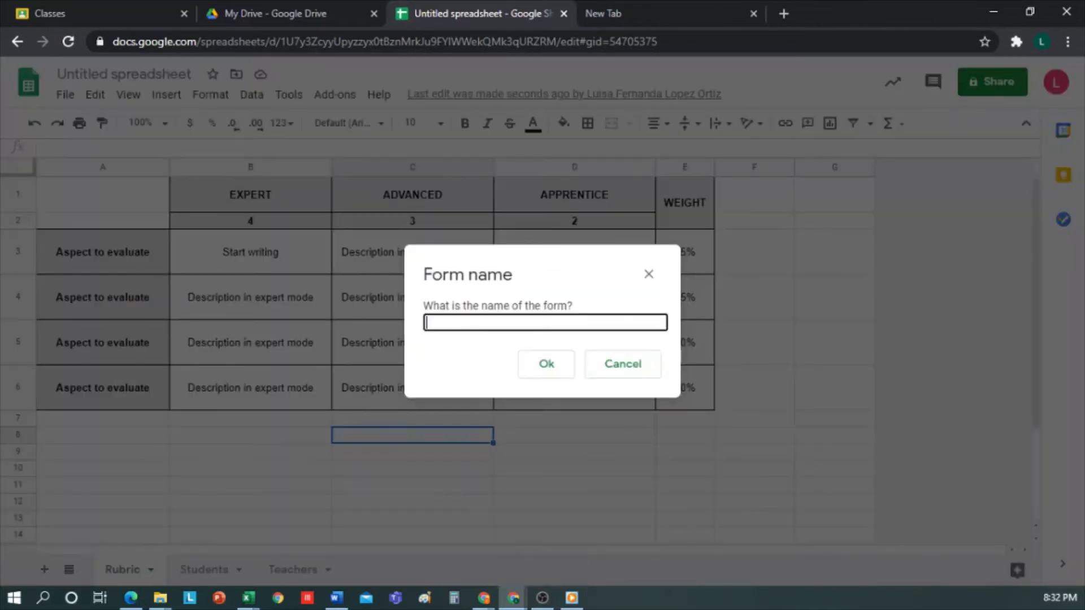
pyautogui.write('Evaluation Delivery Final Assignment')
pyautogui.click(556, 365)
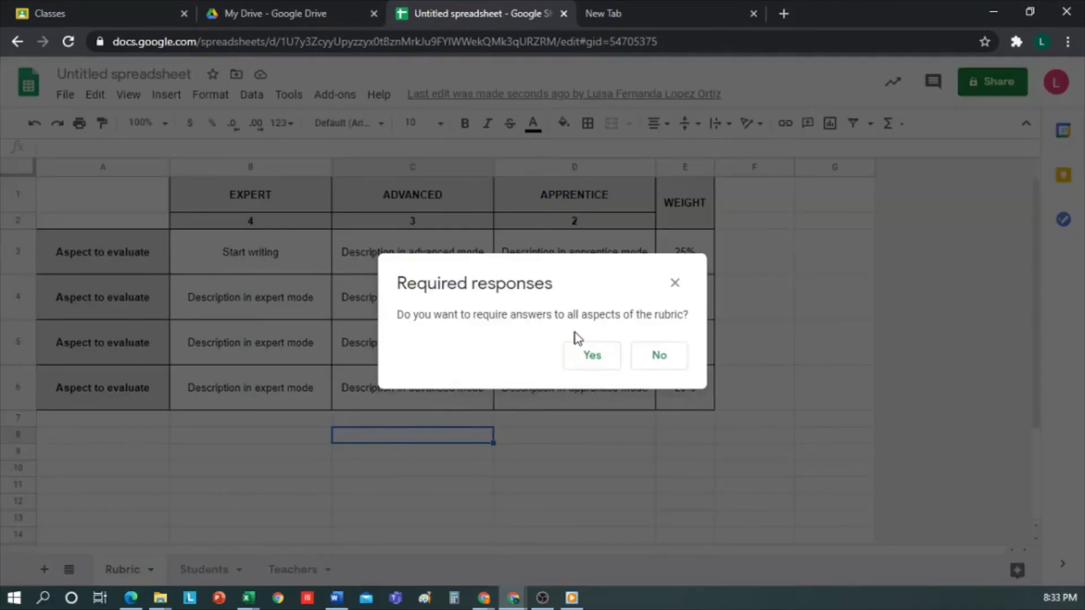
pyautogui.click(599, 359)
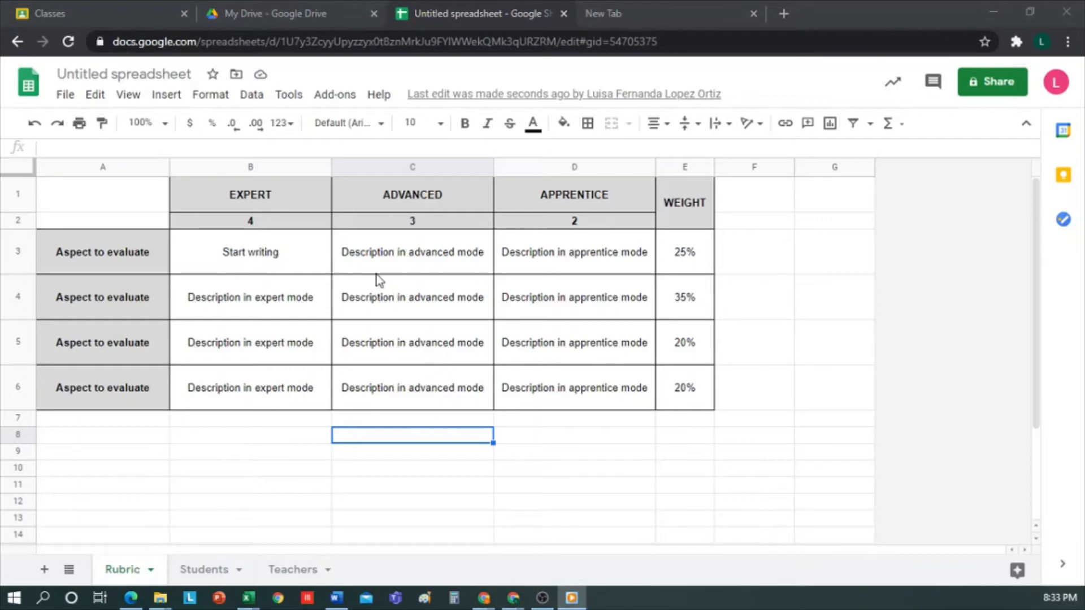
# Step: Publish the form link as a 4th Grade Biology announcement with the pasted announcement text
pyautogui.click(342, 101)
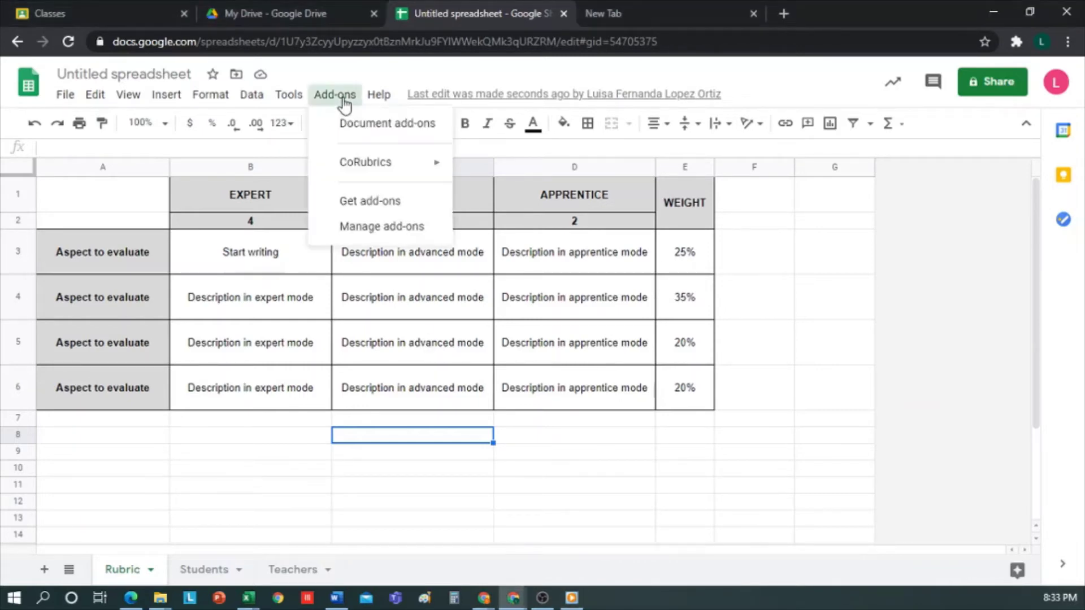
pyautogui.moveTo(434, 163)
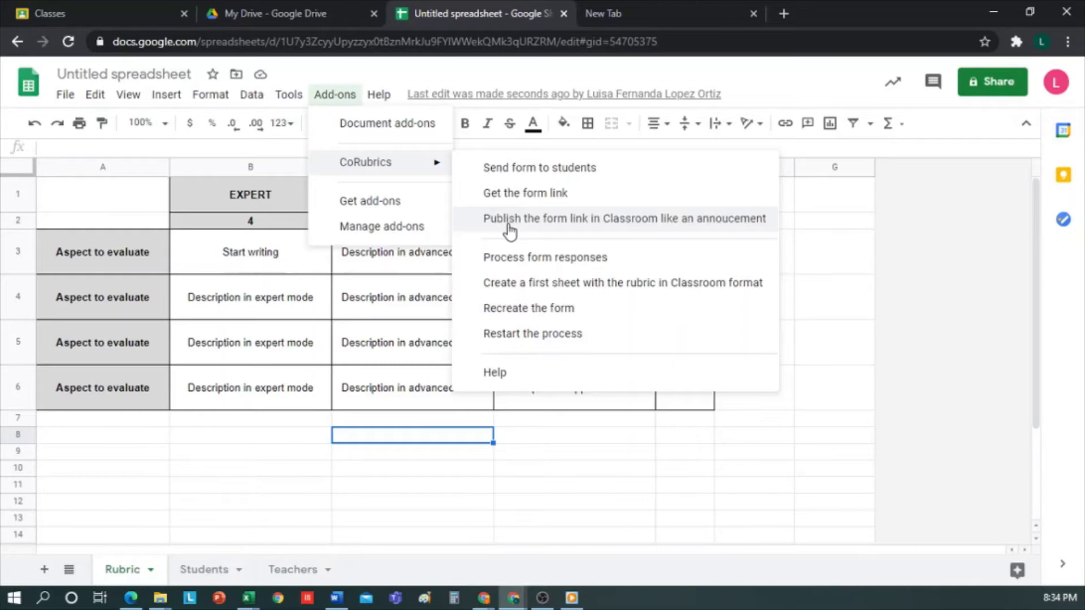
pyautogui.click(509, 226)
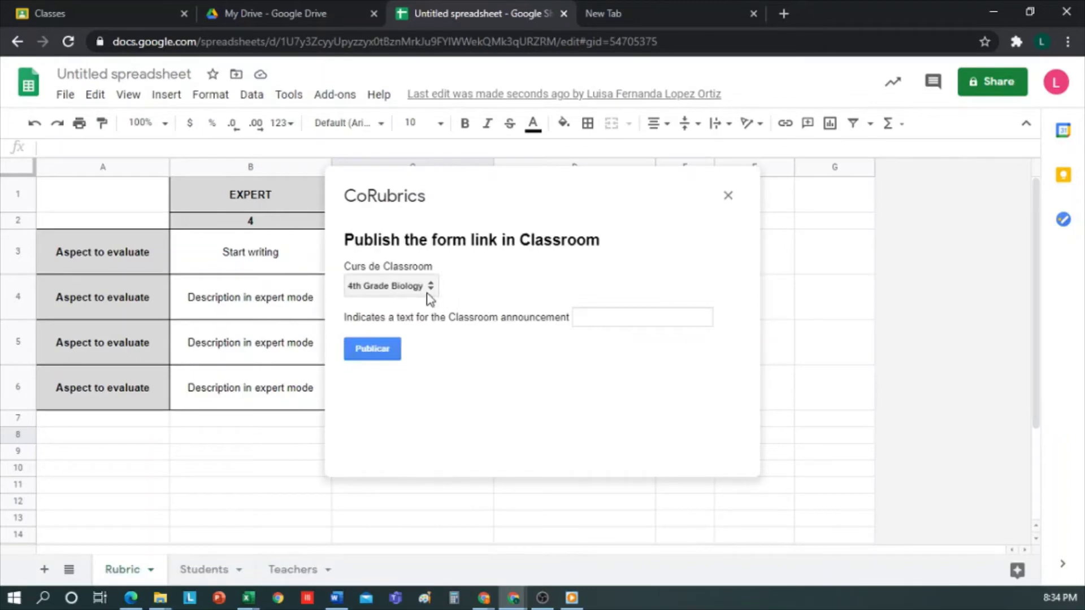
pyautogui.click(597, 318)
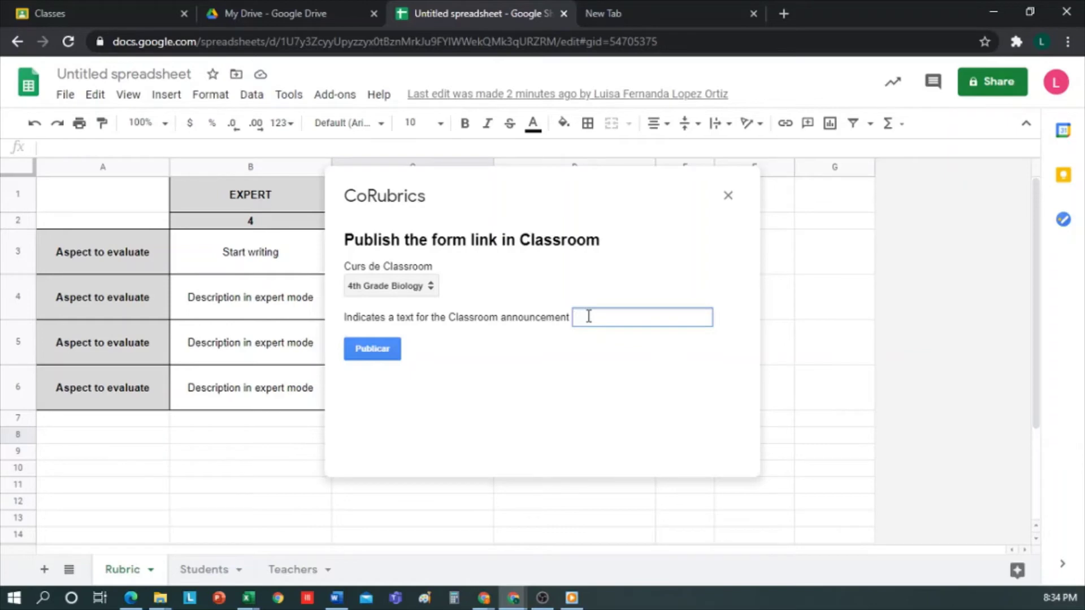
pyautogui.hotkey('ctrl', 'v')
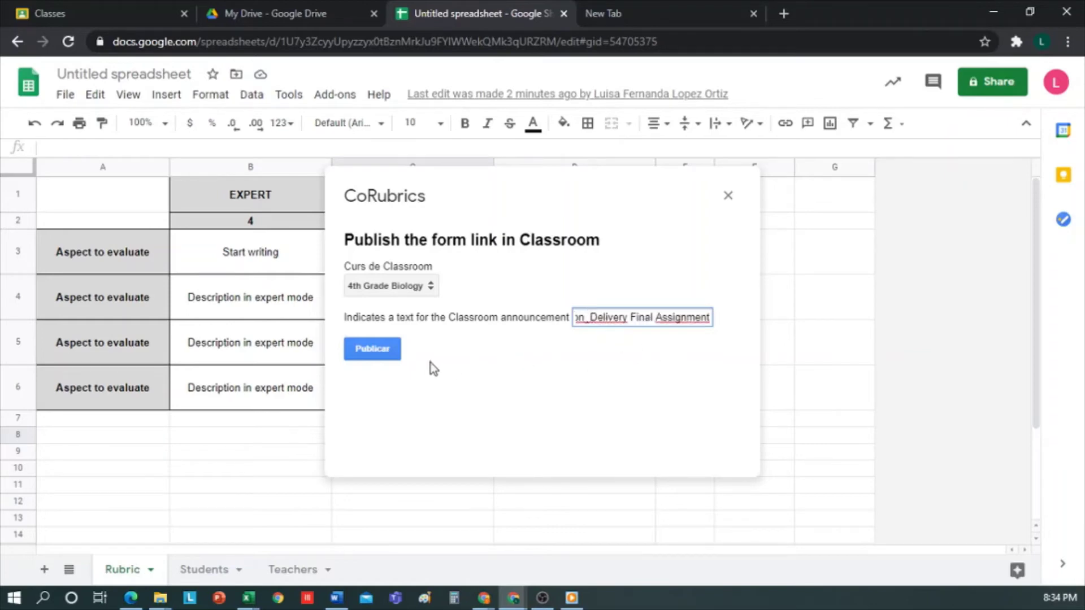
pyautogui.click(374, 352)
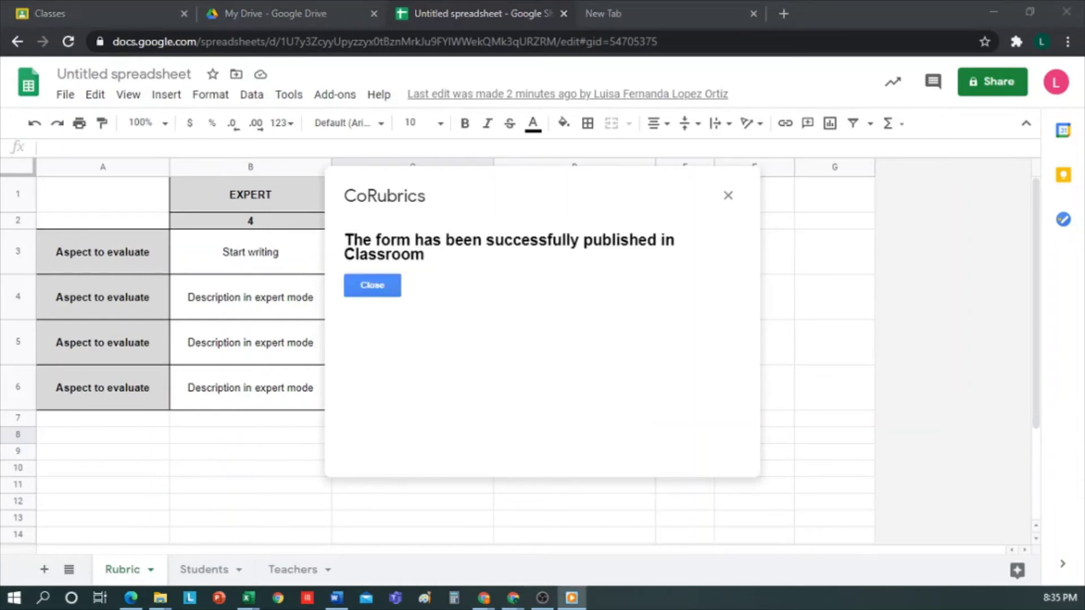
pyautogui.click(386, 294)
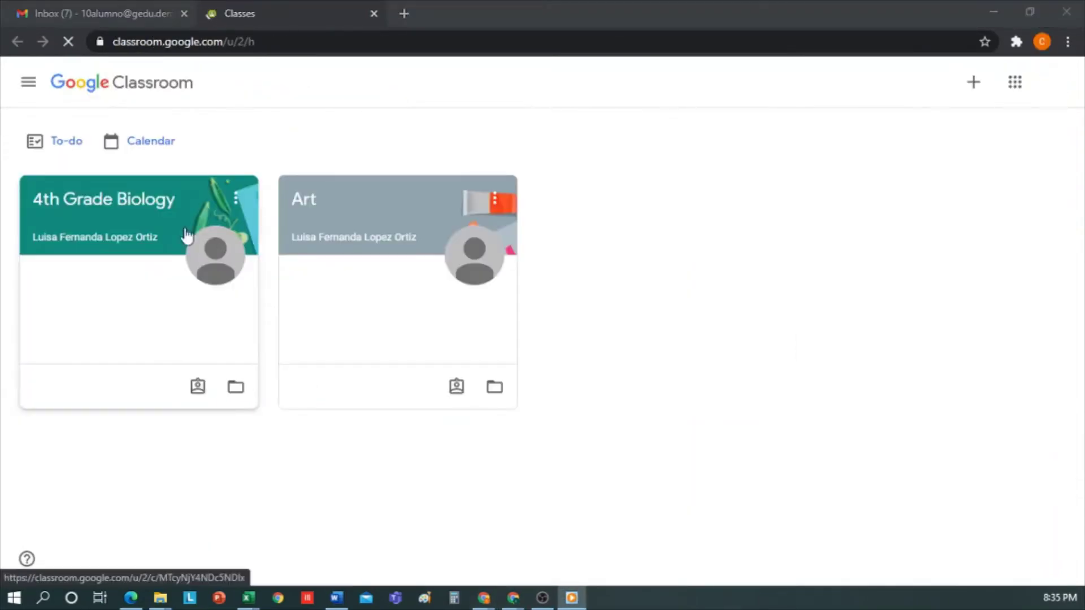
# Step: Open the 4th Grade Biology stream and scroll to the Evaluation_Delivery Final Assignment announcement
pyautogui.click(122, 199)
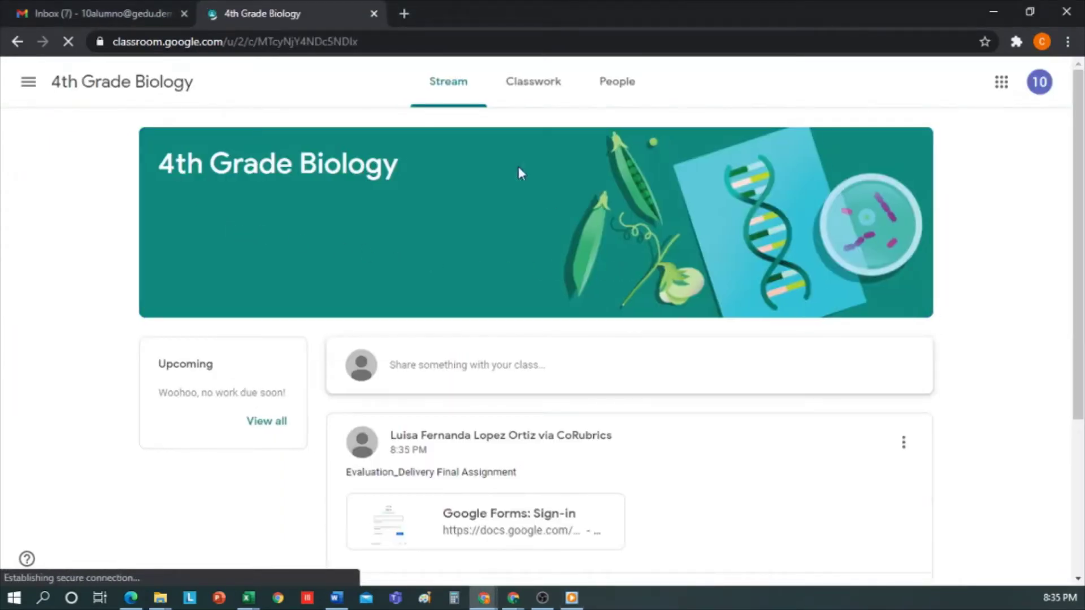
pyautogui.scroll(-3, 690, 338)
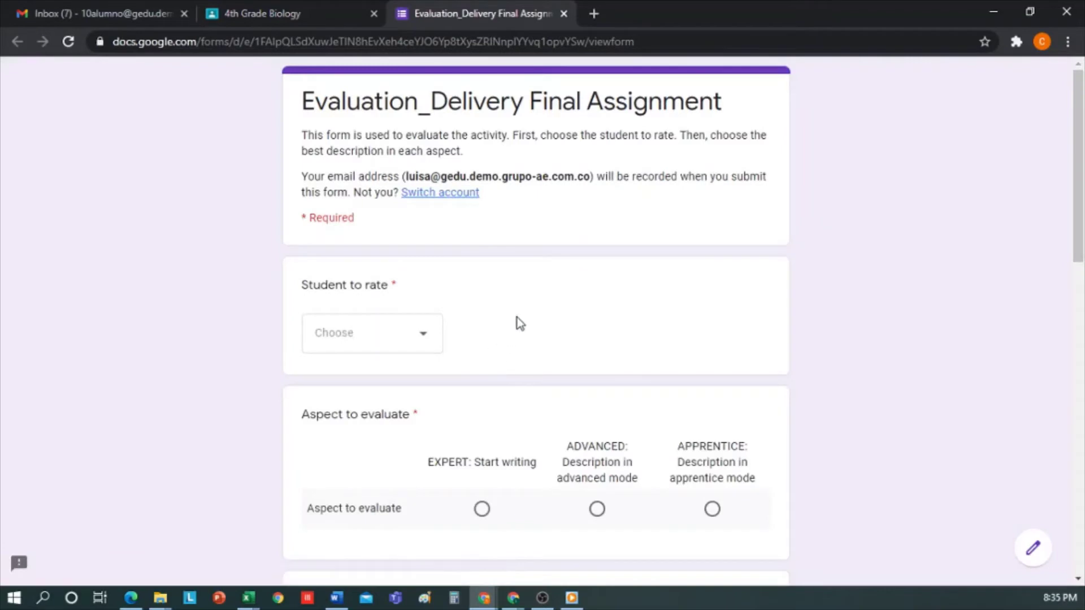
# Step: Select alumno 1, rate the aspects ADVANCED, and submit the evaluation
pyautogui.scroll(-1, 517, 318)
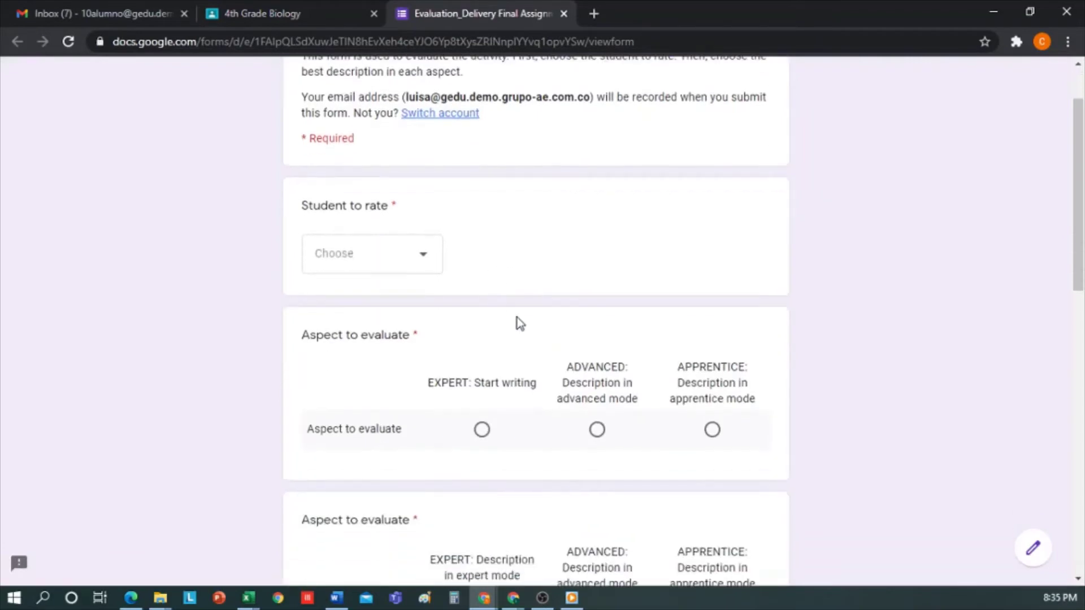
pyautogui.click(430, 255)
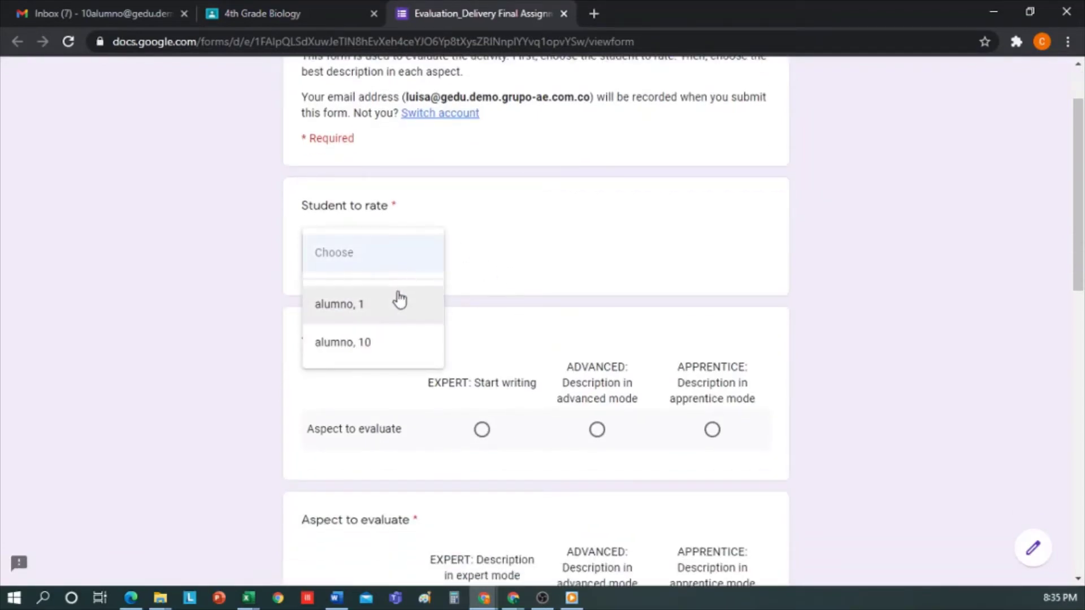
pyautogui.click(371, 307)
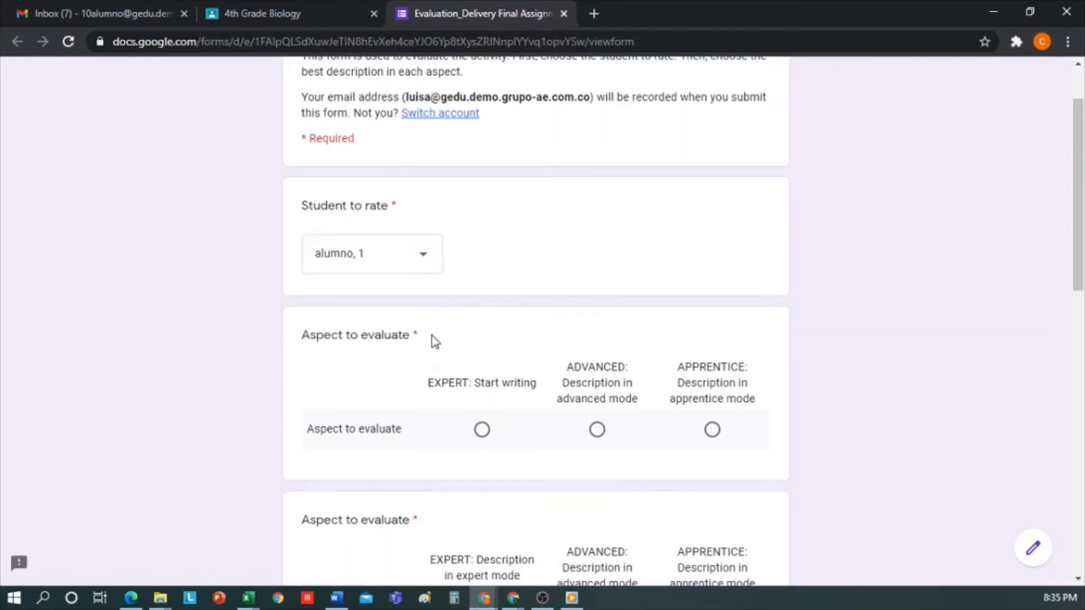
pyautogui.scroll(-1, 432, 336)
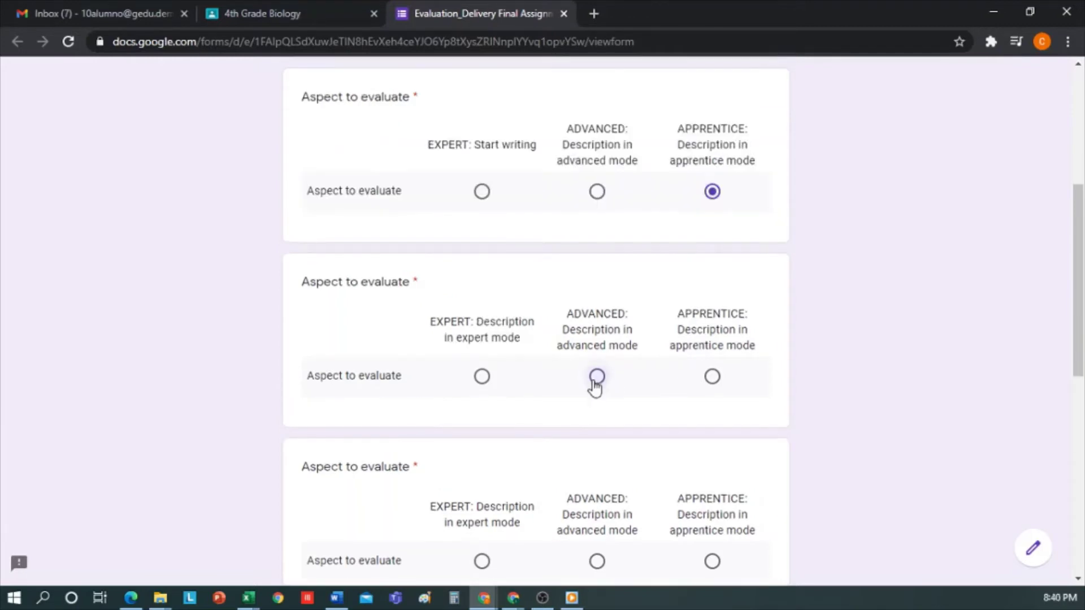
pyautogui.click(596, 376)
pyautogui.scroll(-3, 593, 384)
pyautogui.click(598, 326)
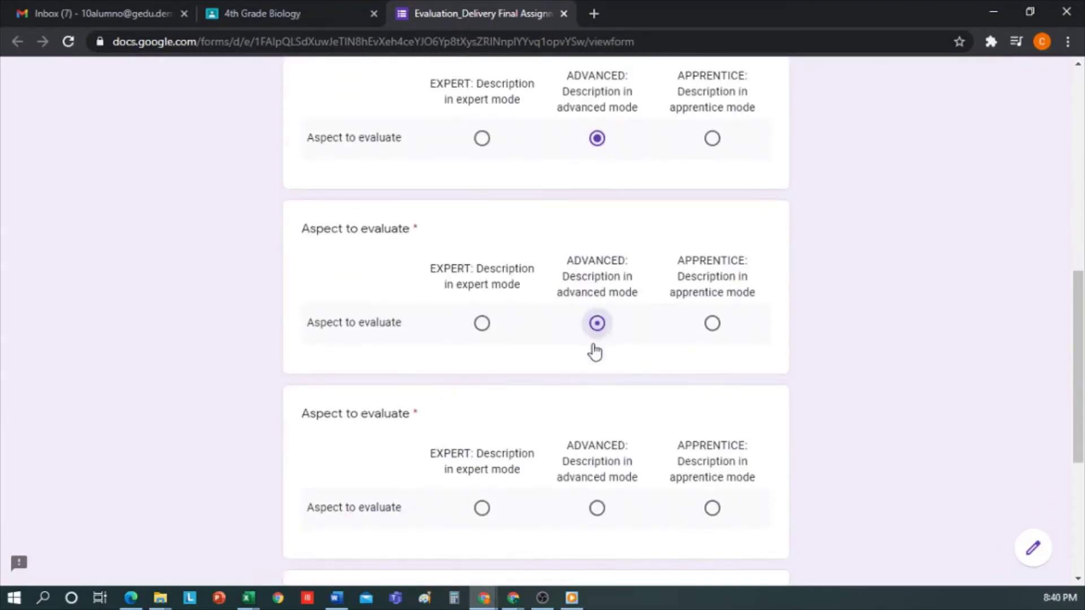
pyautogui.scroll(-3, 594, 384)
pyautogui.click(597, 349)
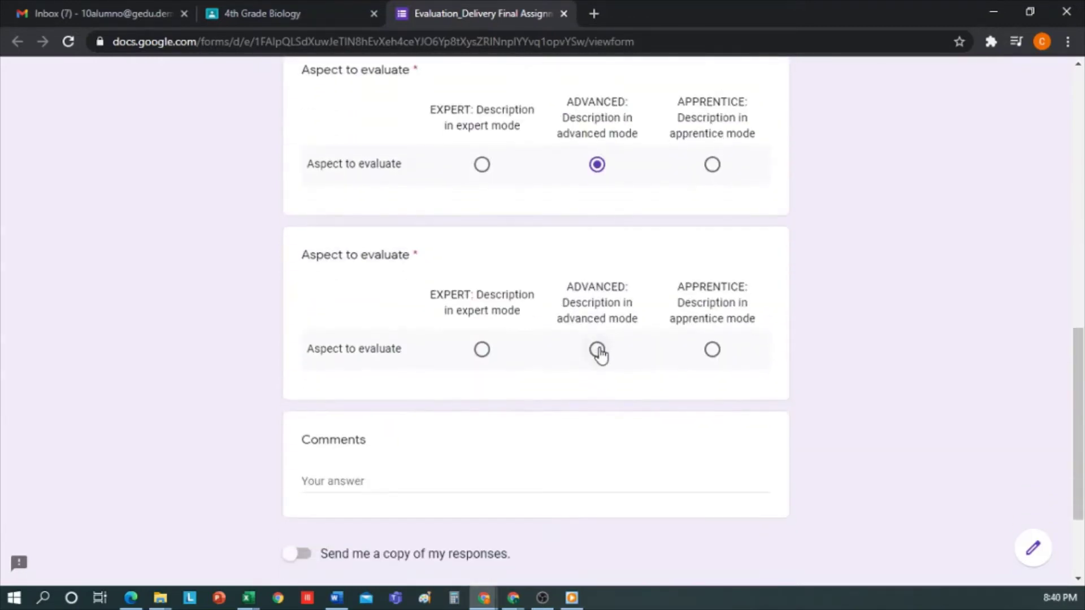
pyautogui.click(325, 480)
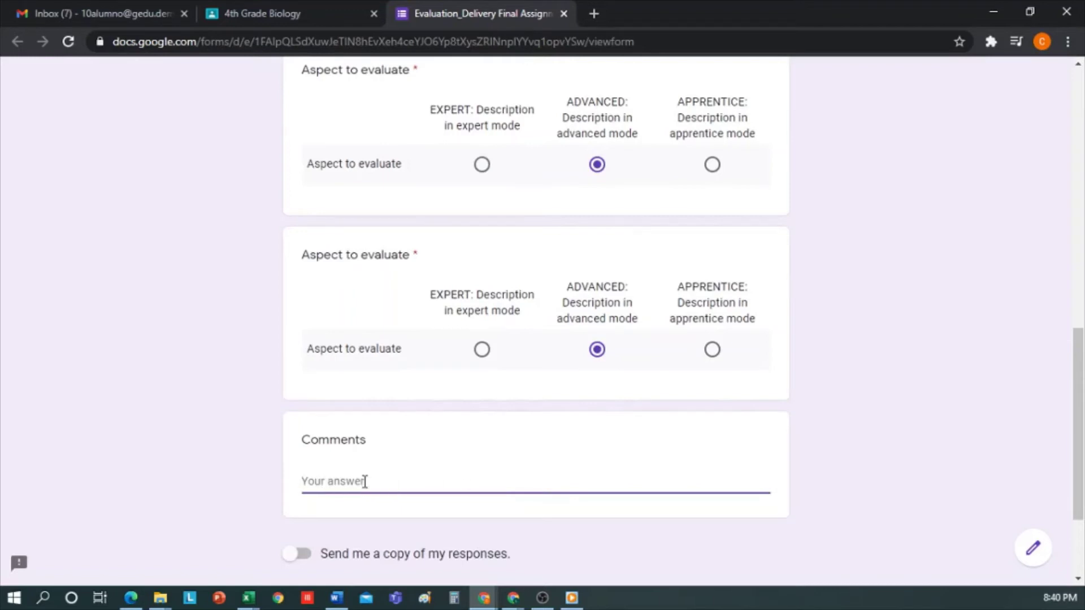
pyautogui.scroll(-3, 317, 542)
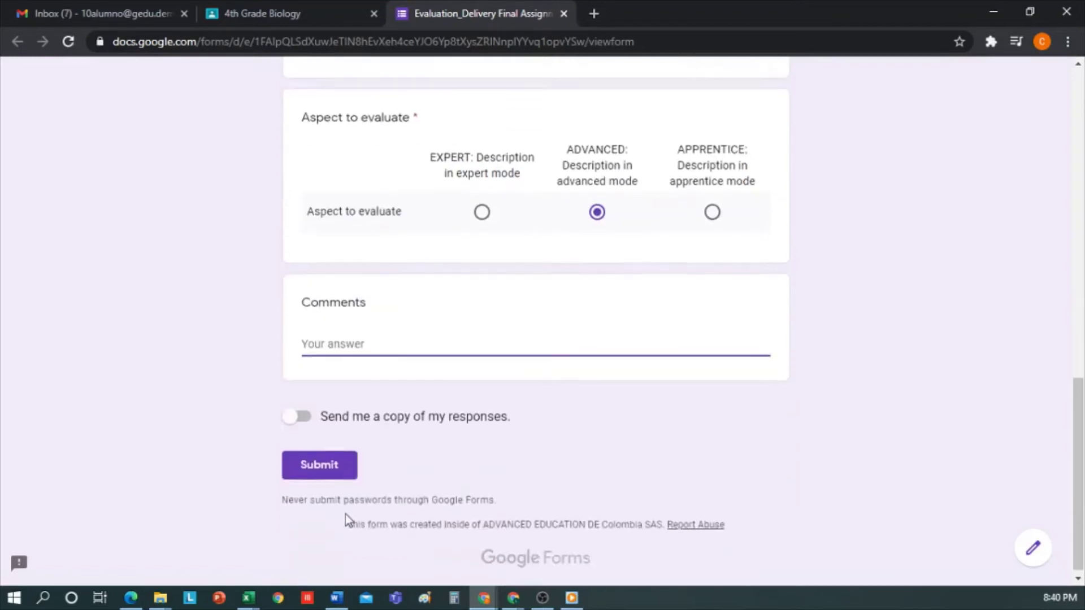
pyautogui.click(301, 459)
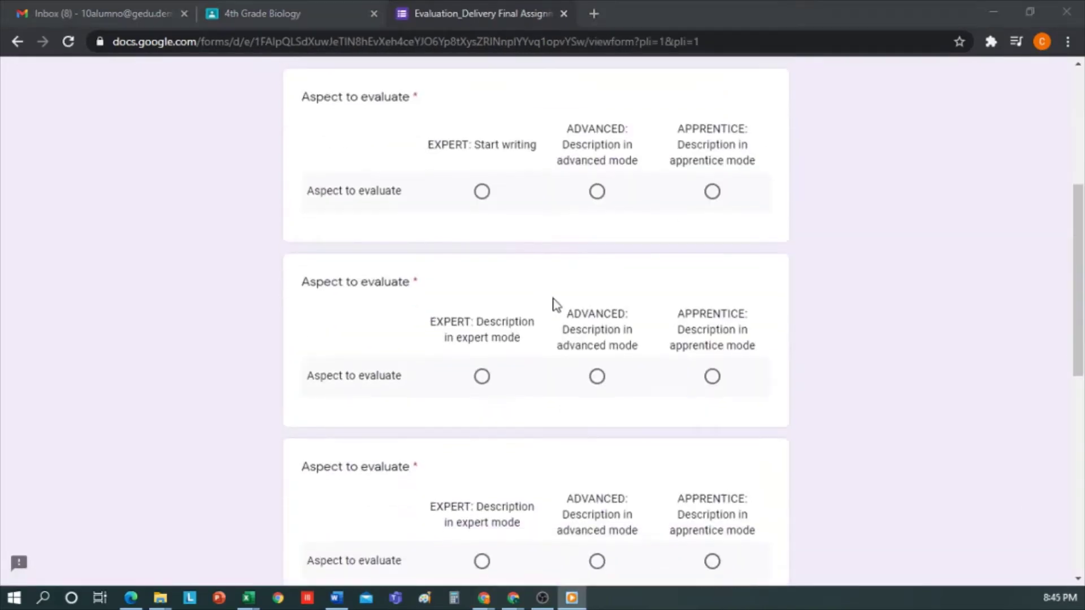
# Step: Rate the first two aspects APPRENTICE and the last two ADVANCED, then submit
pyautogui.click(712, 191)
pyautogui.click(713, 377)
pyautogui.scroll(-2, 632, 354)
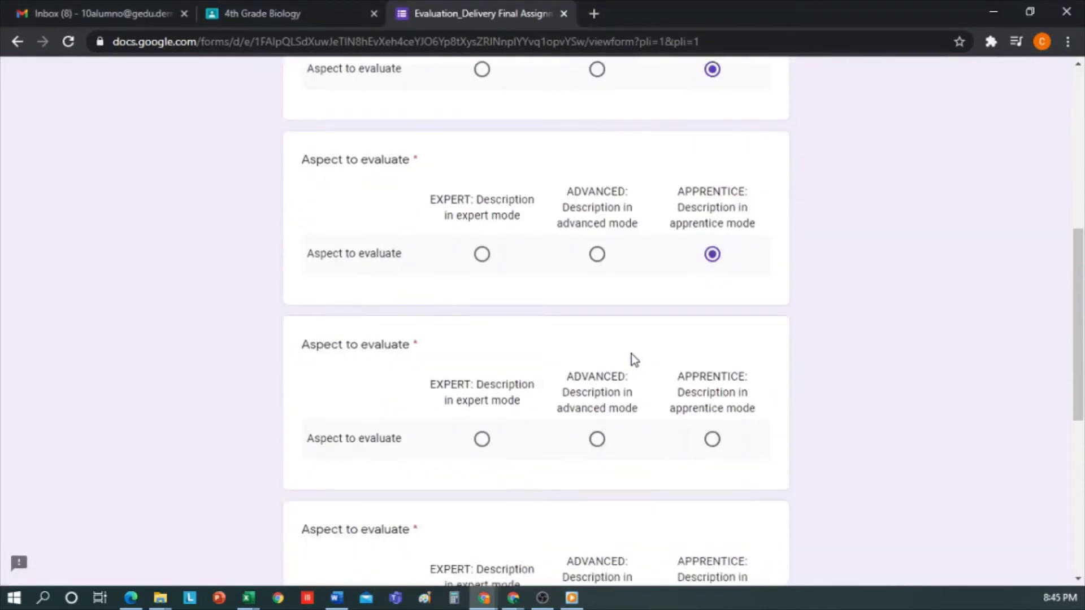
pyautogui.scroll(-2, 632, 354)
pyautogui.click(597, 324)
pyautogui.click(597, 508)
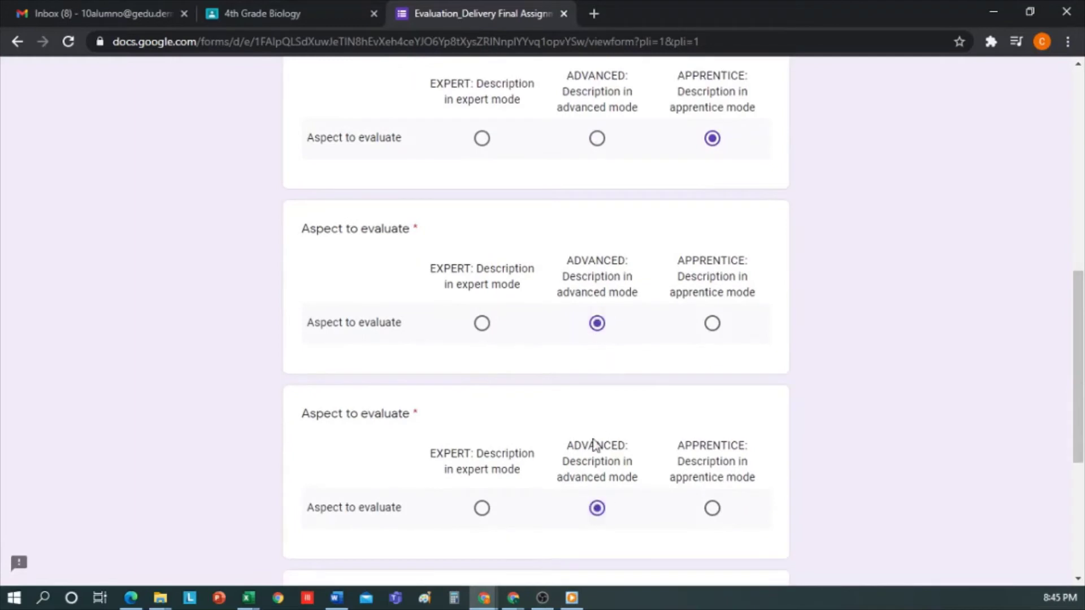
pyautogui.scroll(-5, 594, 446)
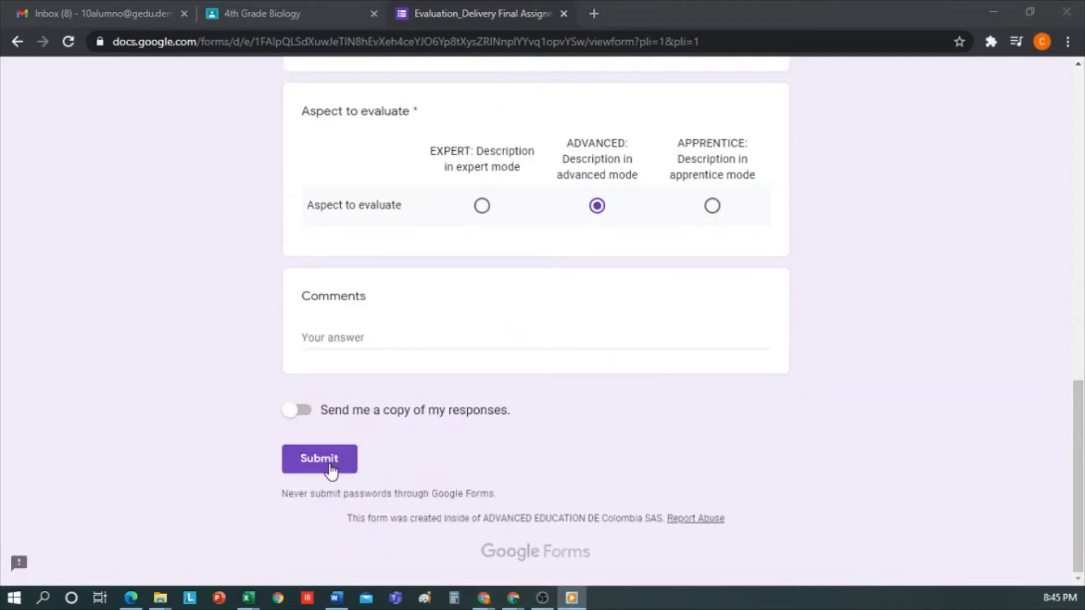
pyautogui.click(319, 459)
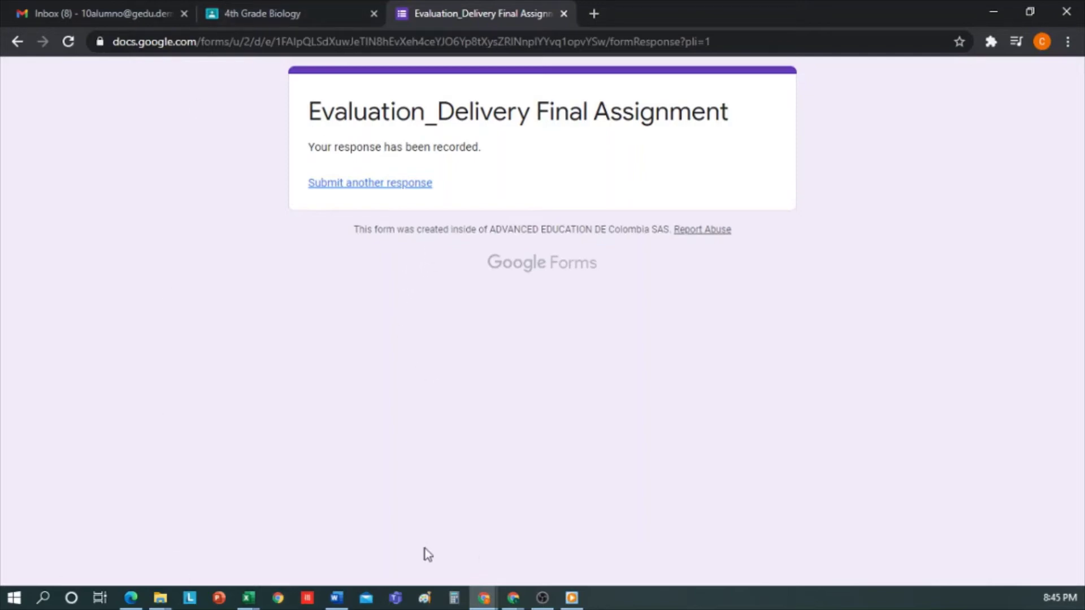
# Step: In the other Classroom window, open the 4th Grade Biology stream down to the form link
pyautogui.click(513, 598)
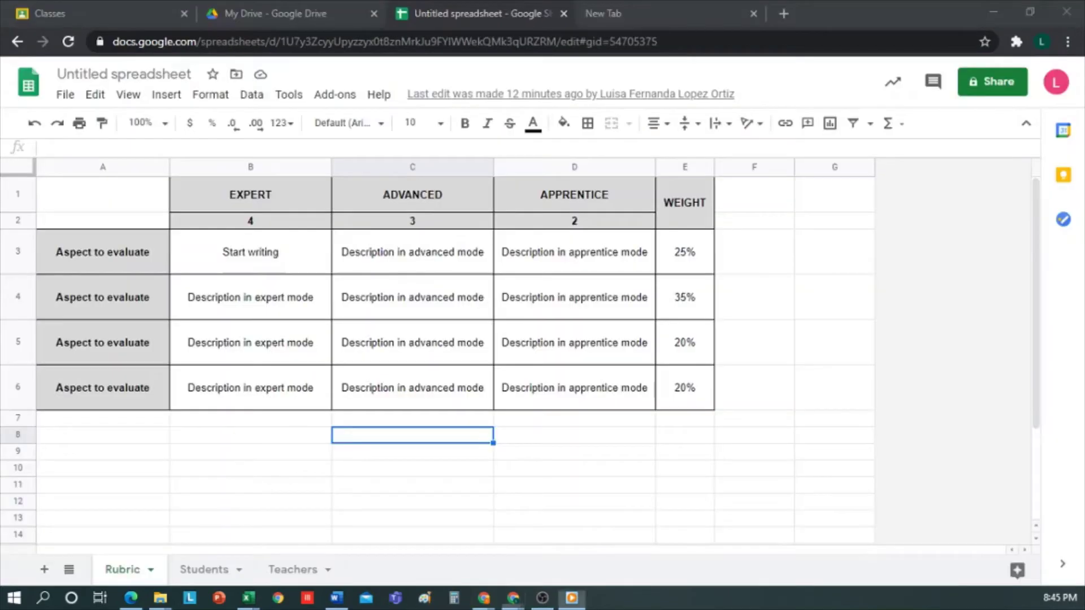
pyautogui.click(49, 13)
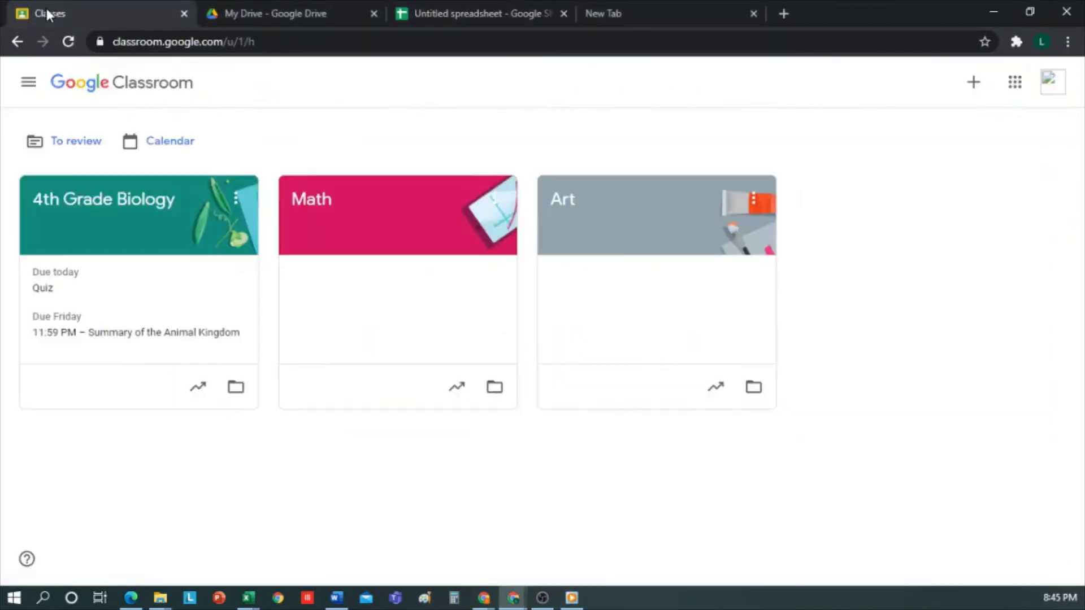
pyautogui.click(102, 205)
pyautogui.scroll(-2, 559, 390)
pyautogui.scroll(-2, 622, 345)
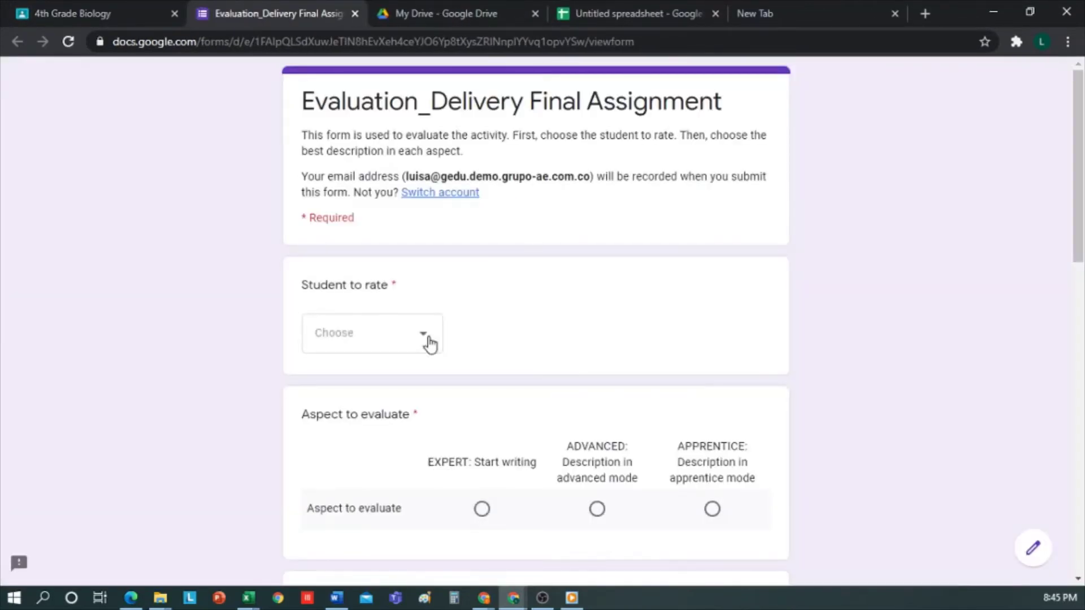
# Step: Evaluate alumno 1 as ADVANCED, APPRENTICE, ADVANCED, ADVANCED and submit
pyautogui.click(429, 339)
pyautogui.click(365, 389)
pyautogui.scroll(-3, 438, 404)
pyautogui.click(596, 351)
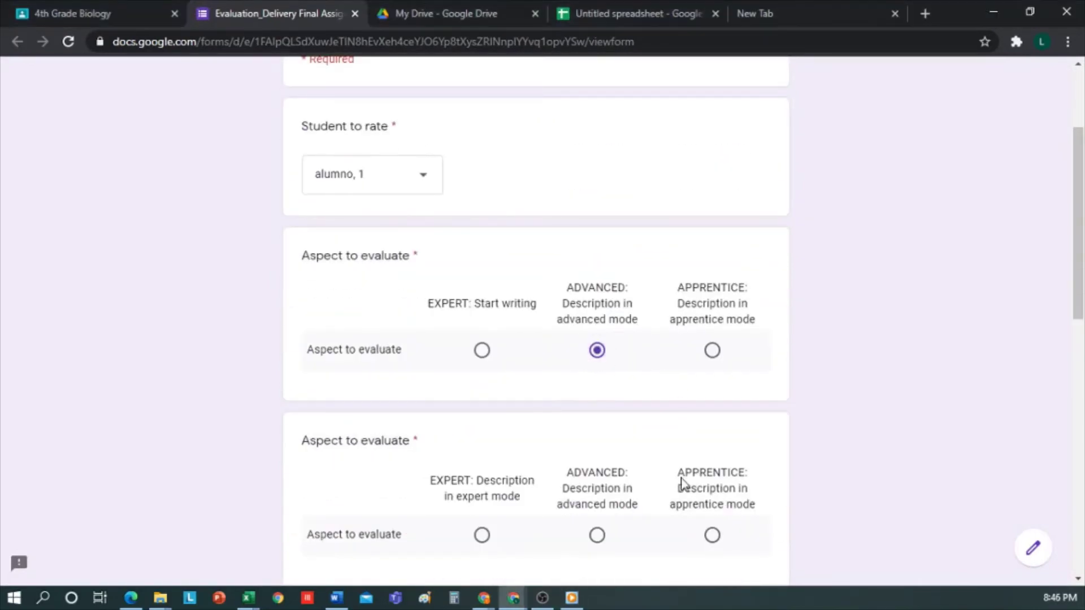
pyautogui.scroll(-4, 682, 483)
pyautogui.click(712, 297)
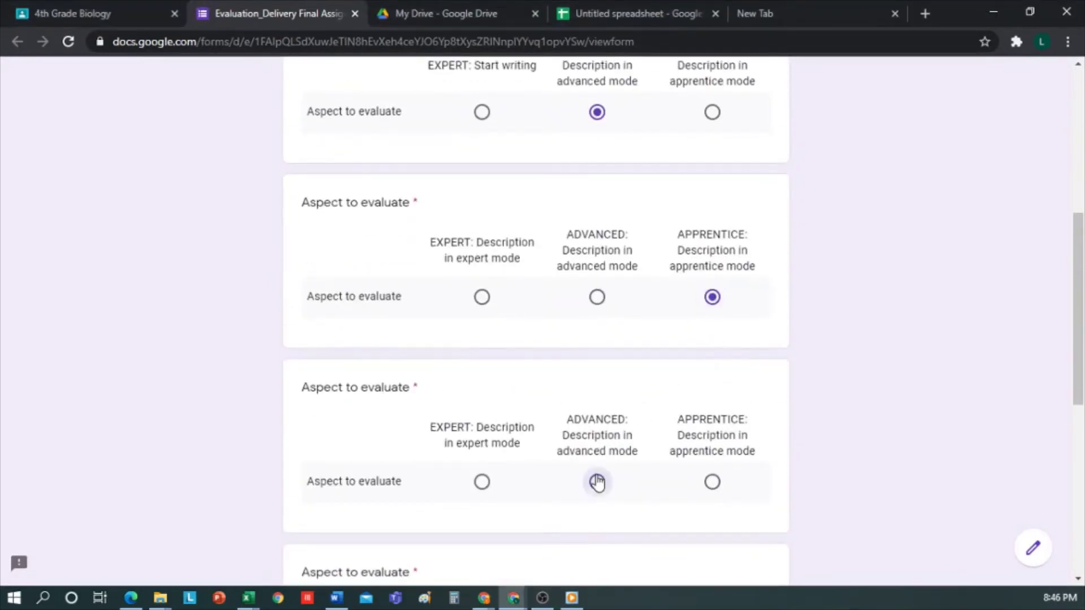
pyautogui.click(597, 482)
pyautogui.scroll(-5, 608, 455)
pyautogui.click(598, 351)
pyautogui.scroll(-3, 425, 452)
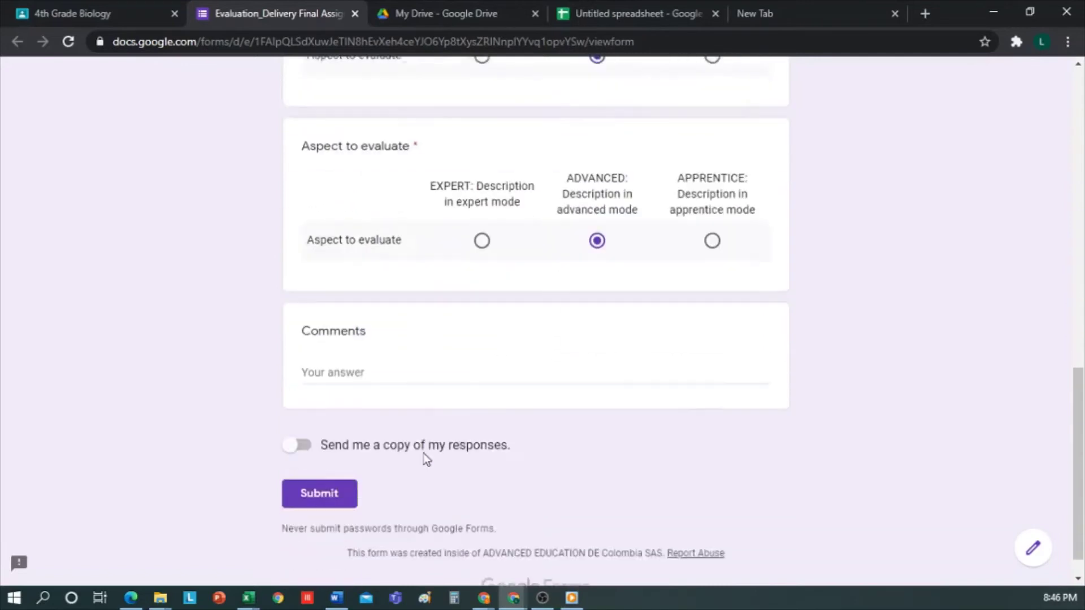
pyautogui.click(320, 459)
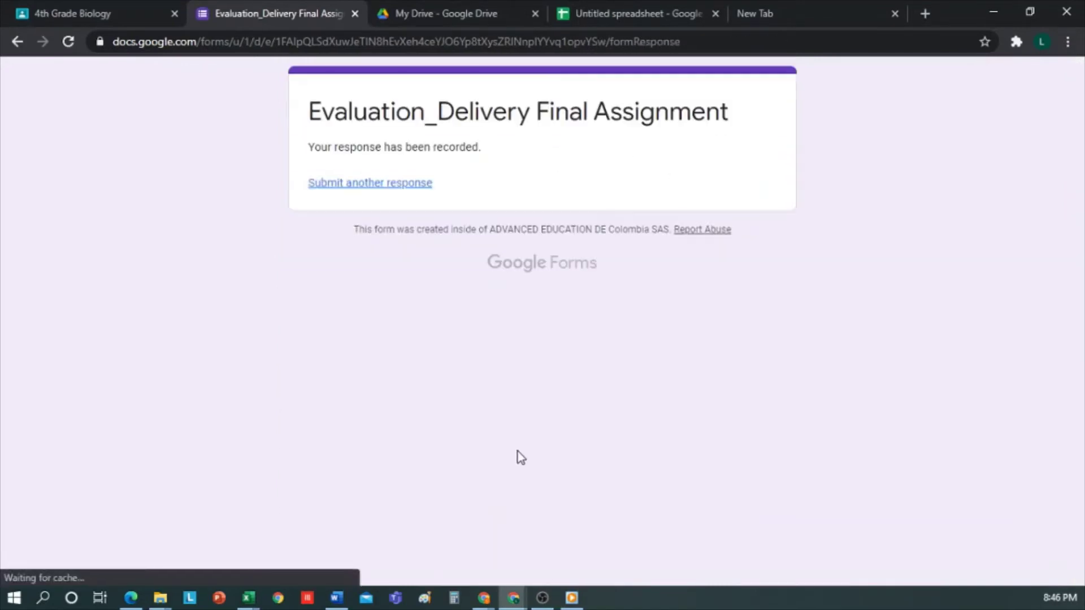
# Step: Submit another response rating alumno 10 ADVANCED, APPRENTICE, APPRENTICE
pyautogui.click(417, 185)
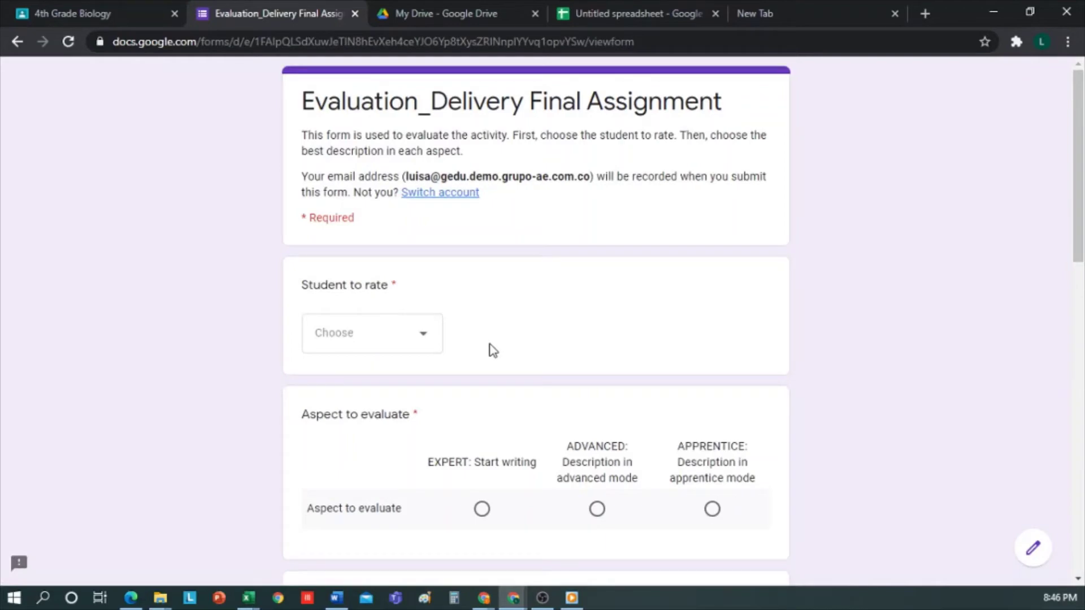
pyautogui.click(423, 346)
pyautogui.click(368, 432)
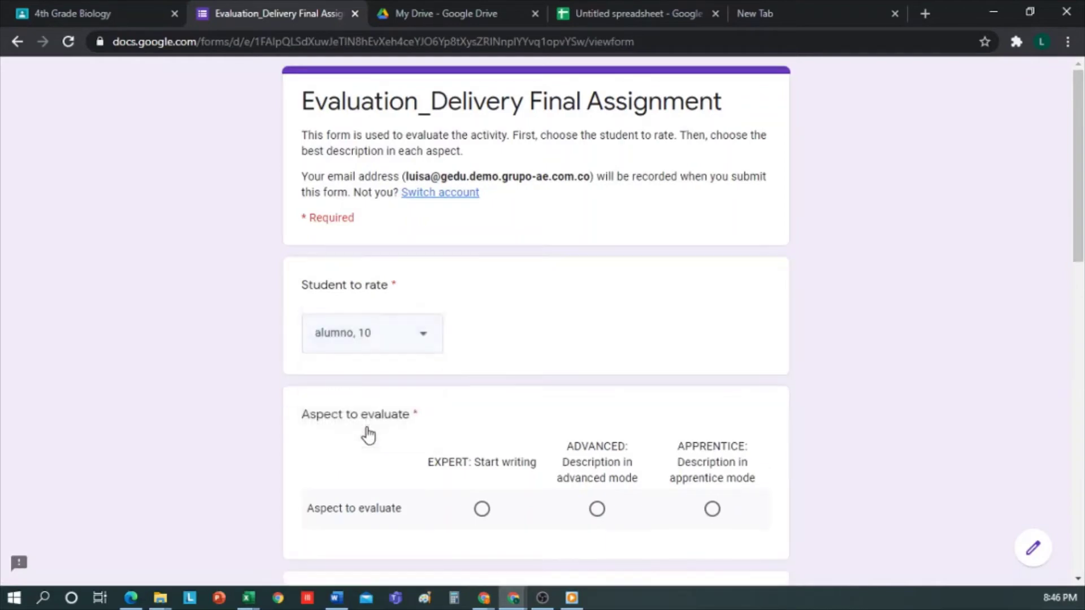
pyautogui.scroll(-5, 596, 350)
pyautogui.click(596, 218)
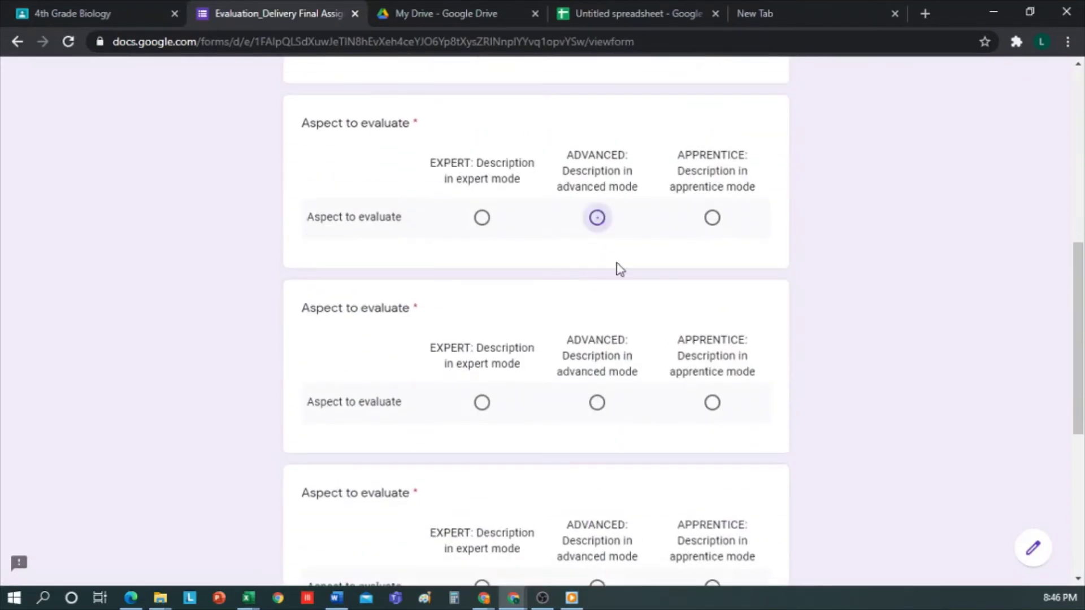
pyautogui.click(712, 402)
pyautogui.scroll(-3, 711, 405)
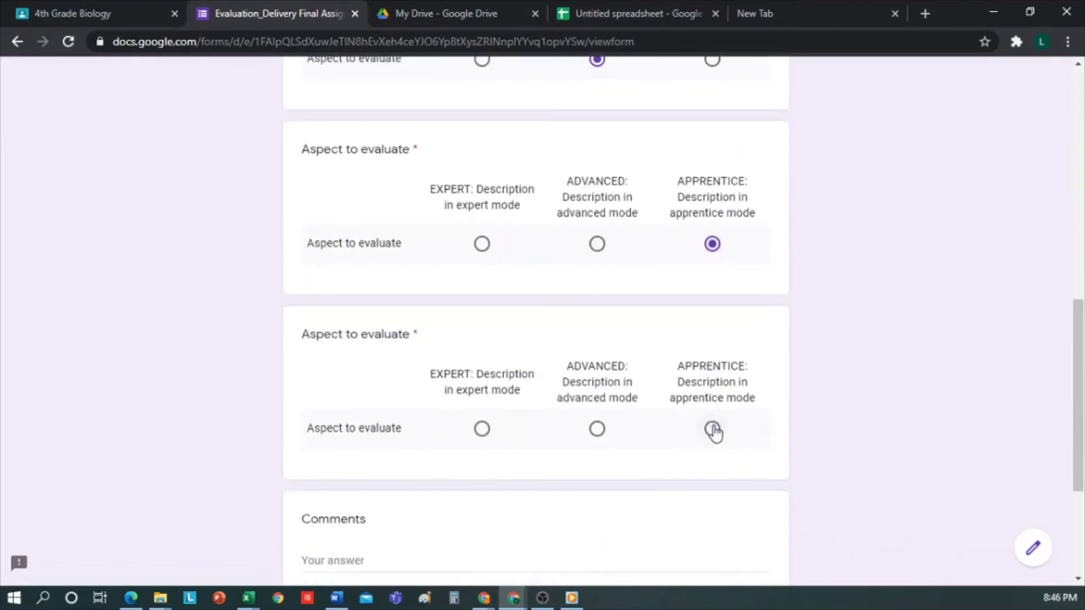
pyautogui.click(712, 429)
pyautogui.scroll(-4, 547, 430)
pyautogui.click(329, 466)
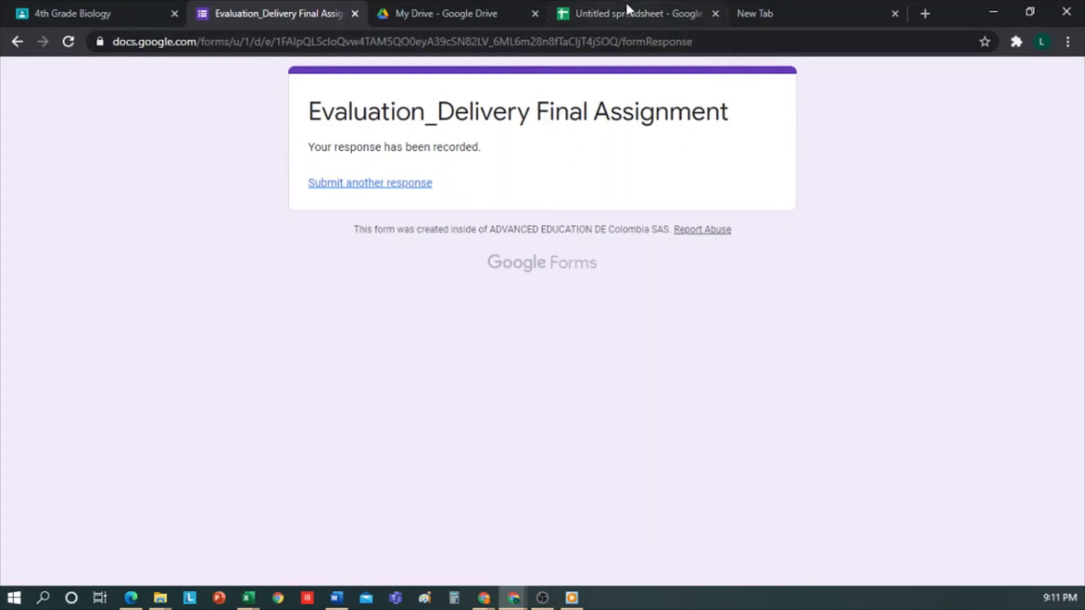
pyautogui.click(625, 8)
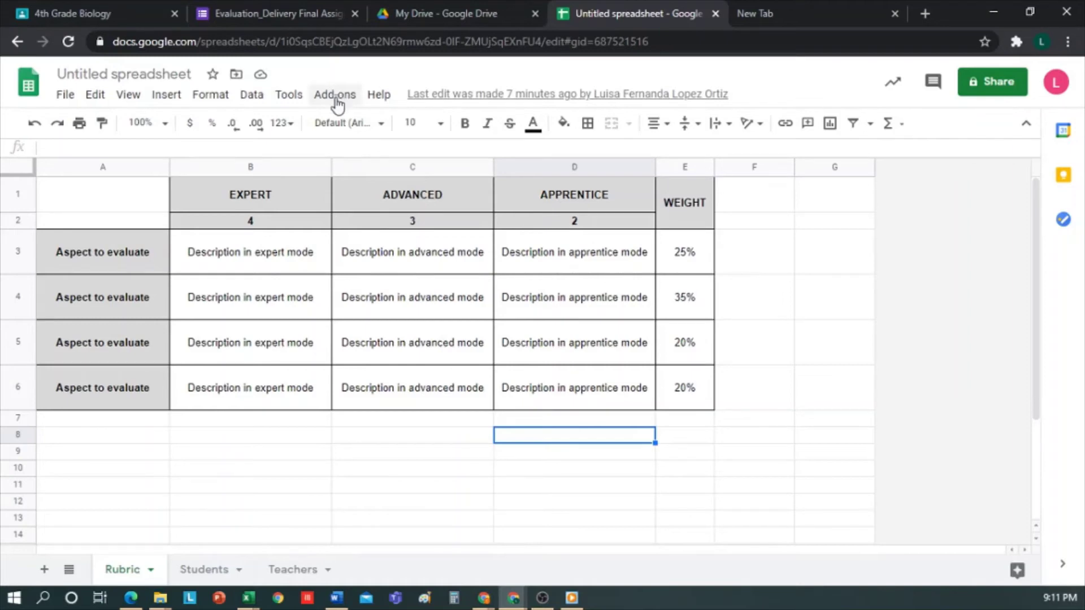
# Step: Run CoRubrics processing of the form responses, entering 10 as the maximum grade
pyautogui.click(336, 97)
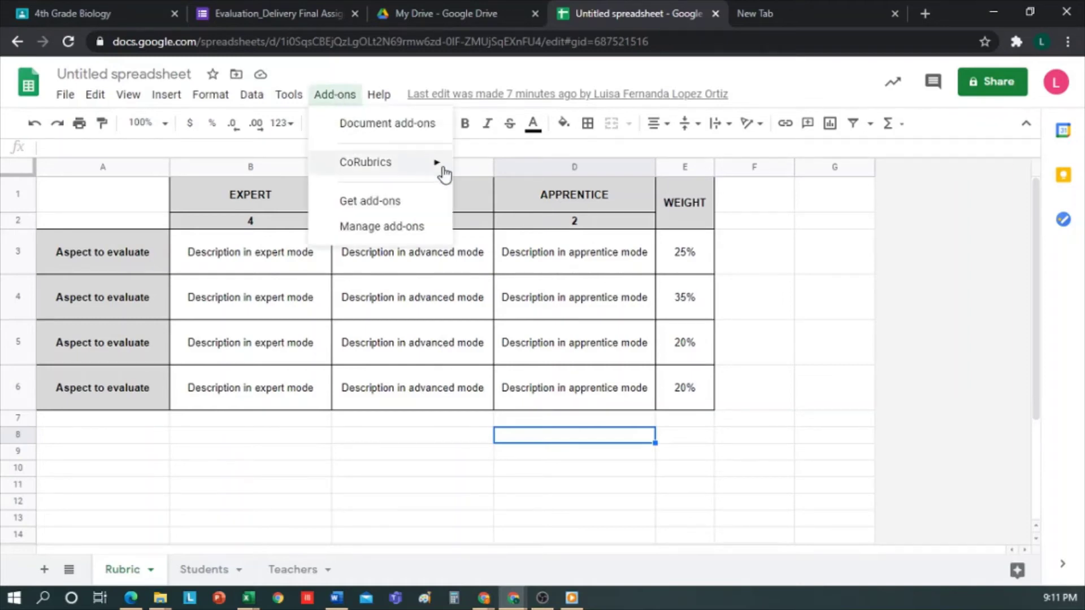
pyautogui.moveTo(445, 173)
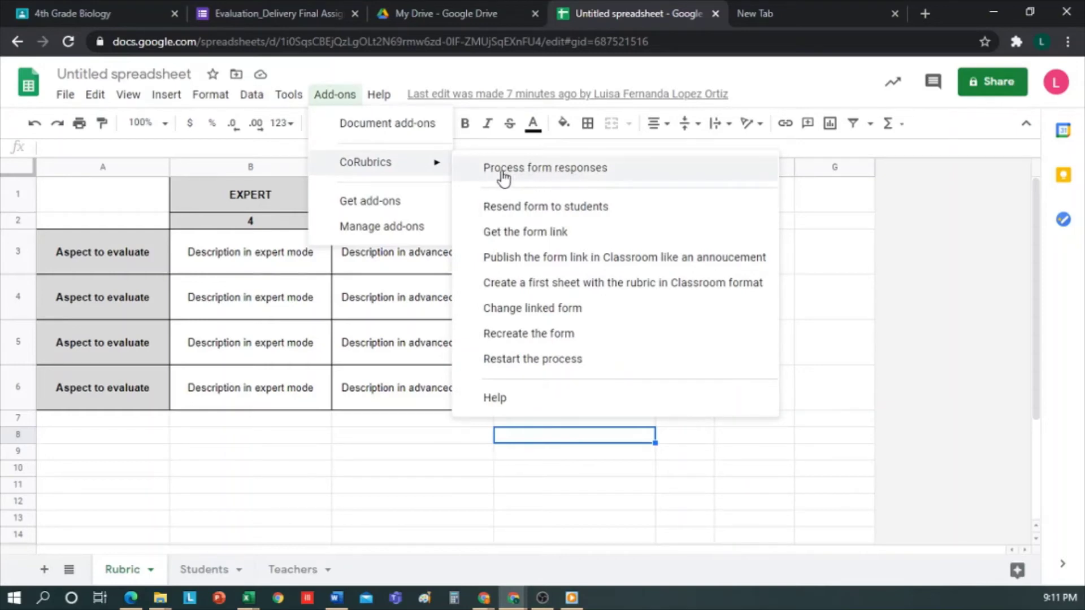
pyautogui.click(503, 175)
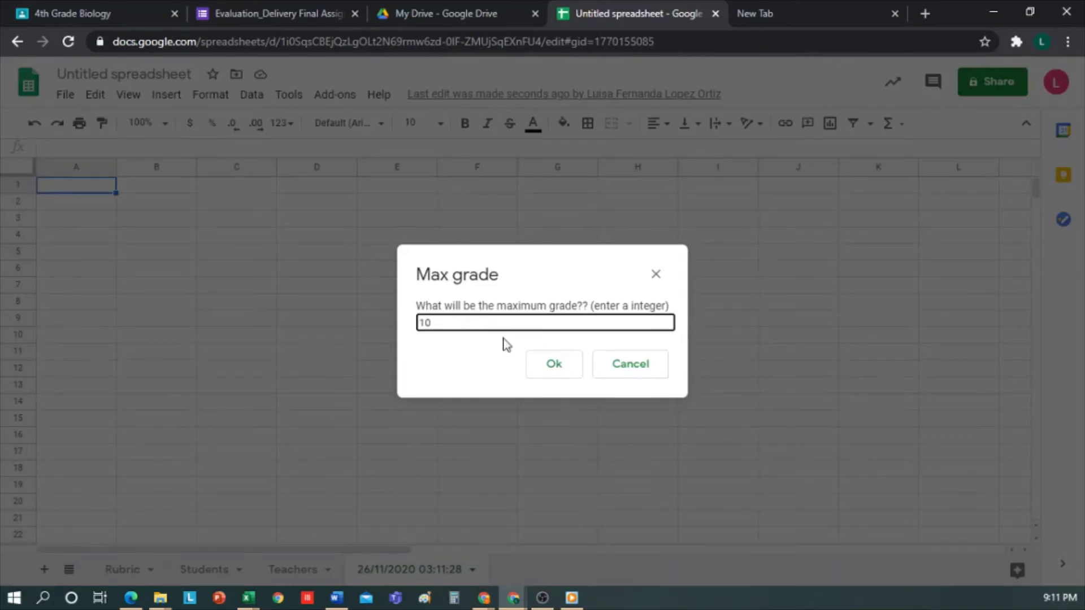
# Step: Confirm the maximum grade of 10 and review the aspect headings and 20% third-aspect weight
pyautogui.click(551, 365)
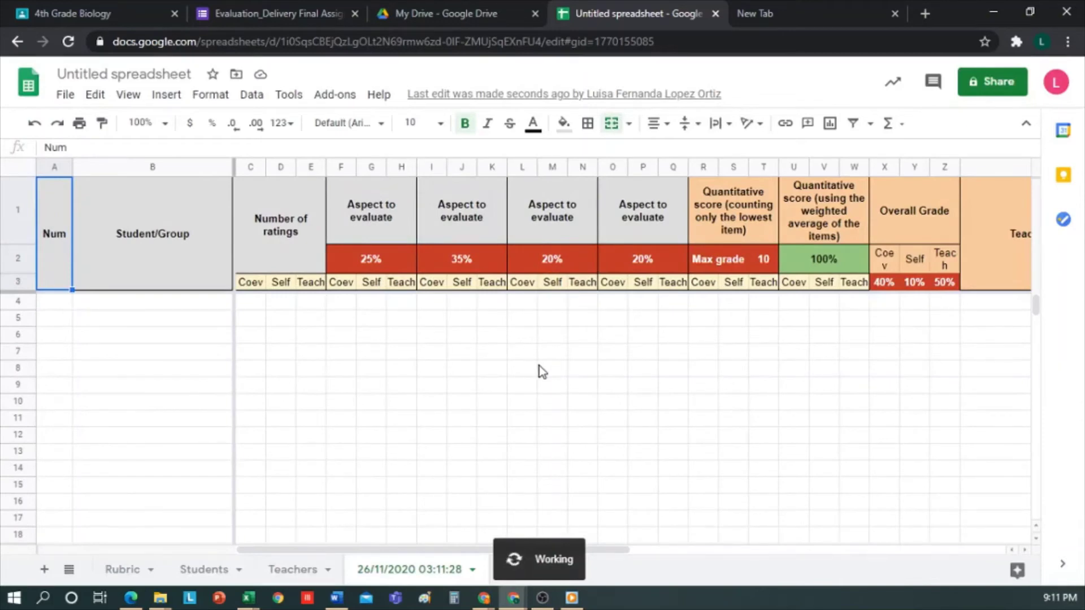
pyautogui.click(386, 216)
pyautogui.click(457, 217)
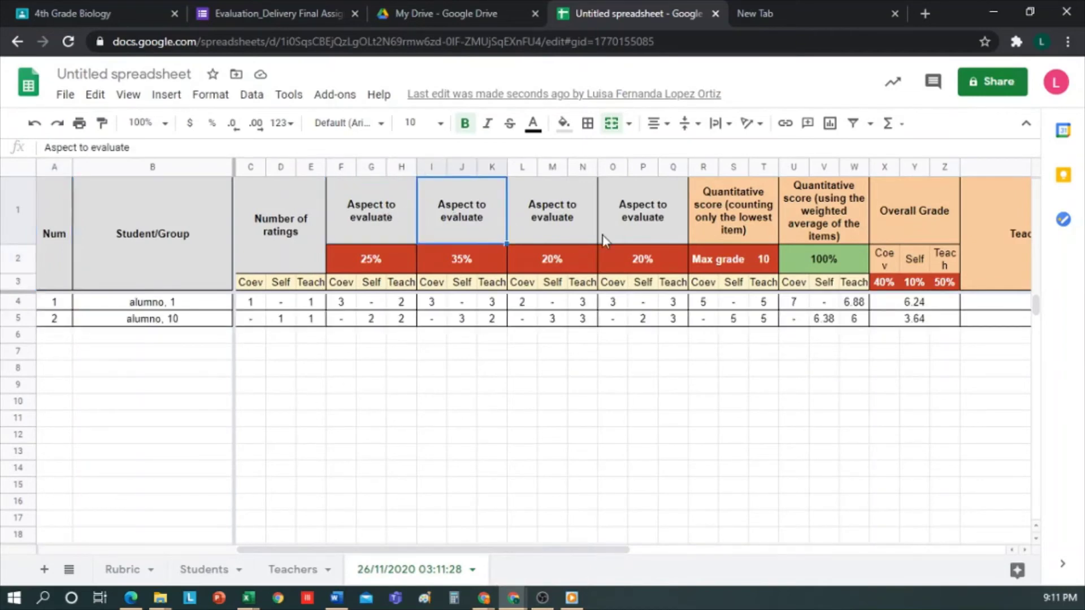
pyautogui.click(546, 264)
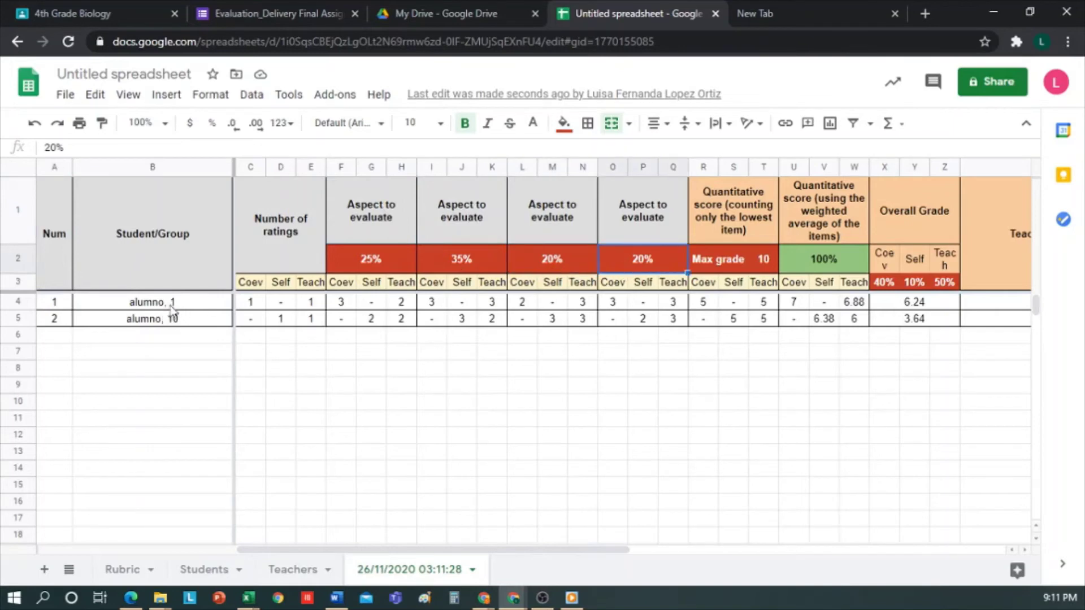
pyautogui.moveTo(172, 303); pyautogui.dragTo(171, 319)
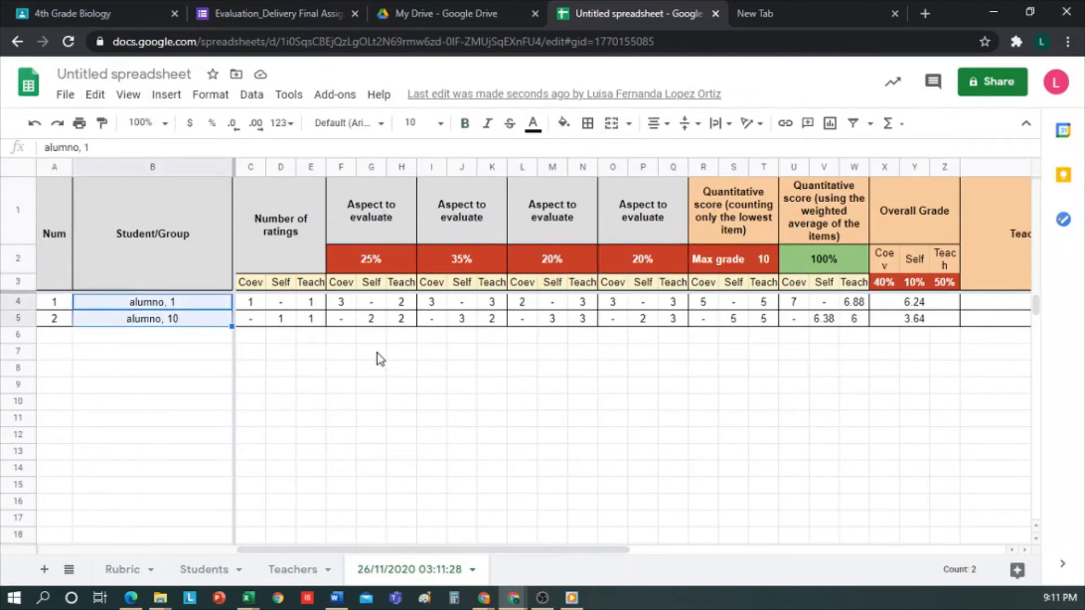
pyautogui.click(291, 366)
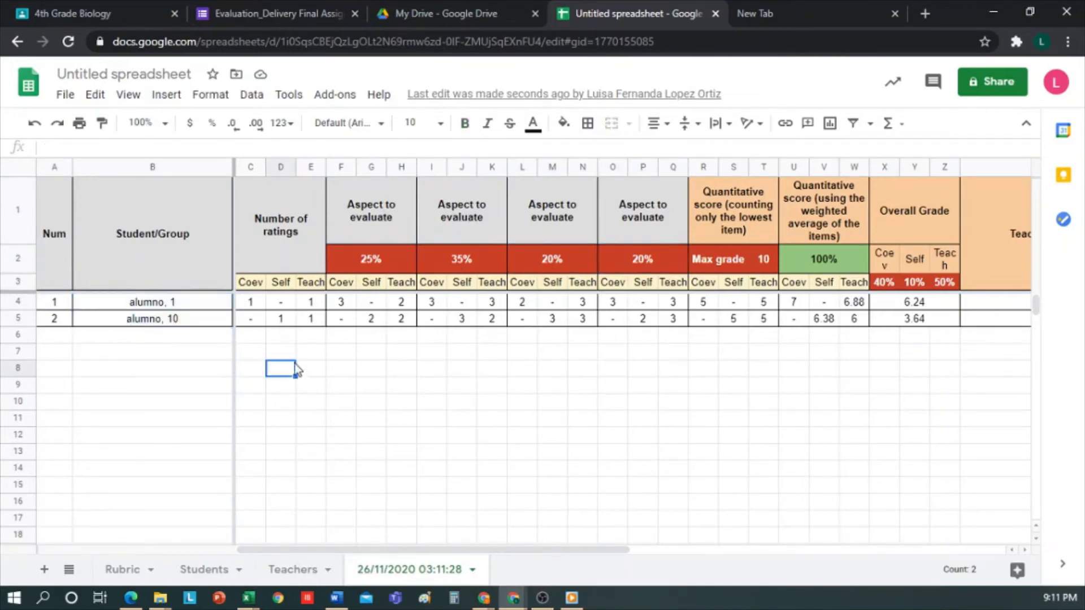
# Step: Check both students' coevaluation, self and teacher rating counts
pyautogui.click(209, 304)
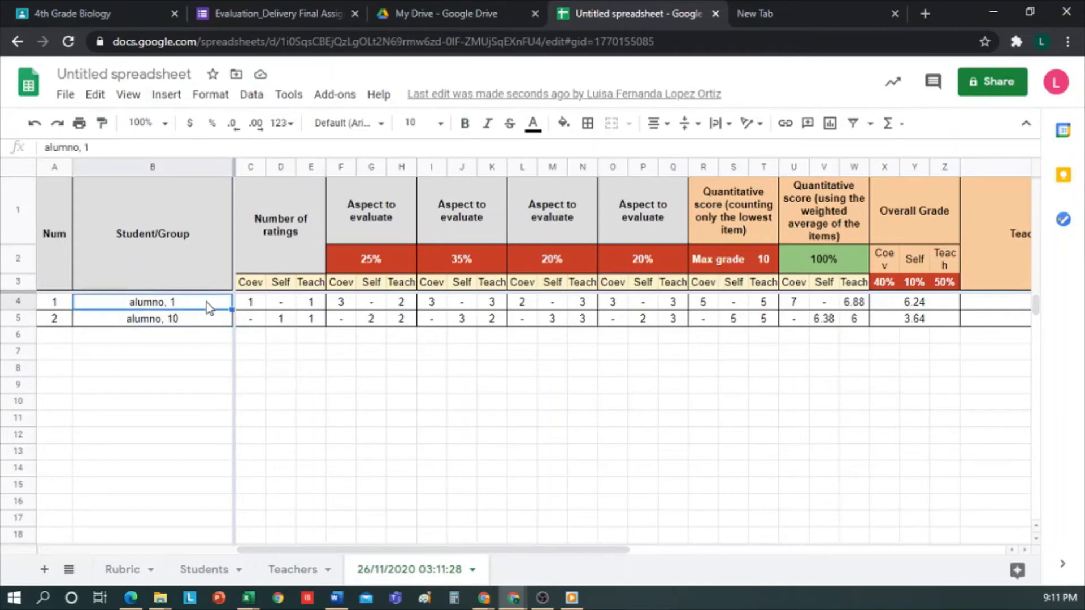
pyautogui.click(250, 305)
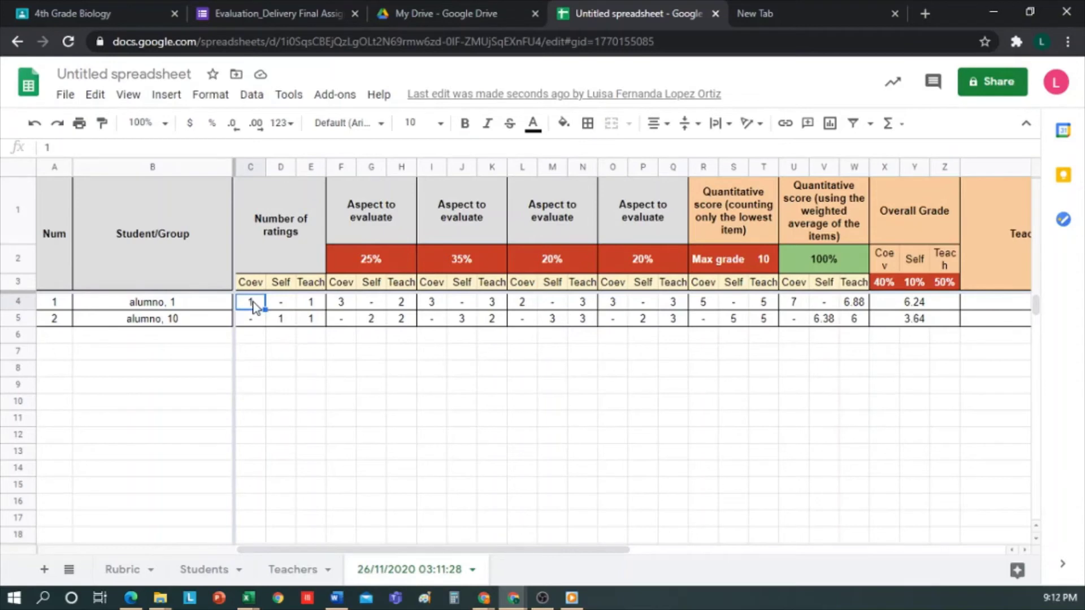
pyautogui.click(309, 305)
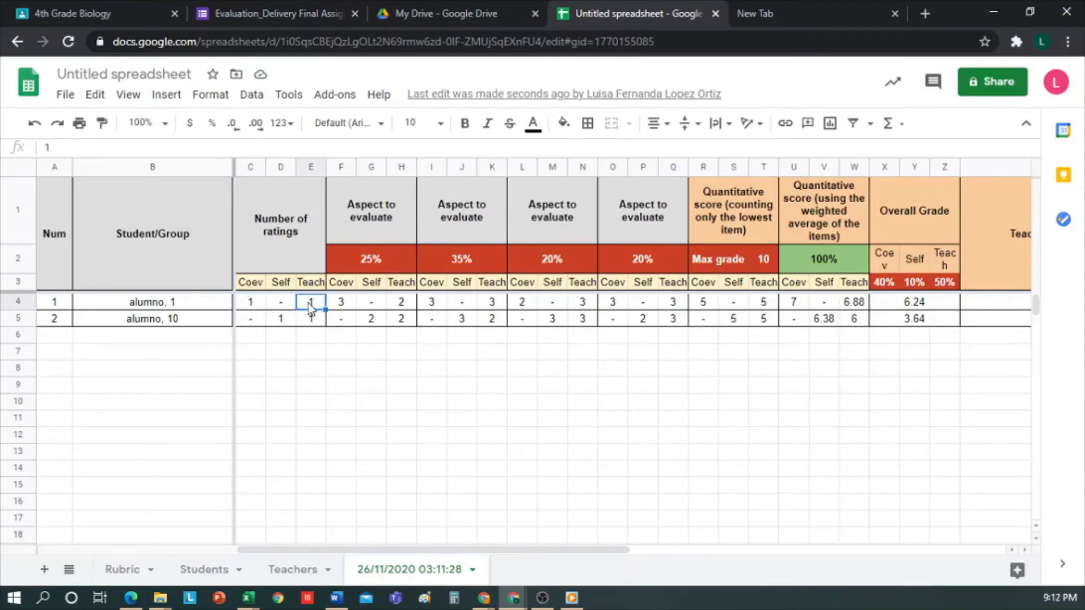
pyautogui.click(283, 306)
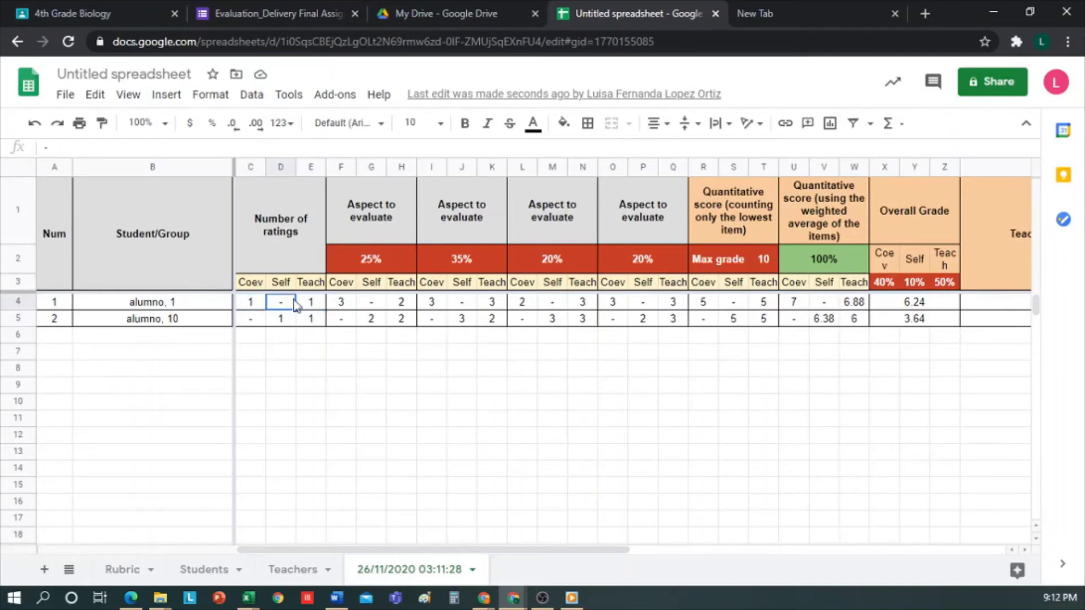
pyautogui.click(249, 323)
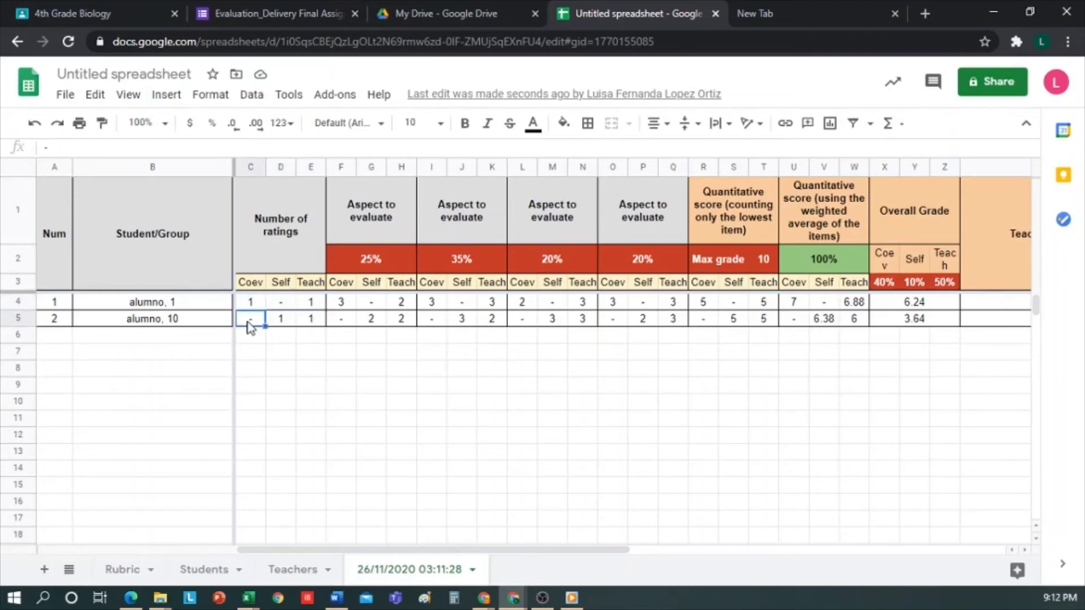
pyautogui.click(278, 323)
pyautogui.click(306, 324)
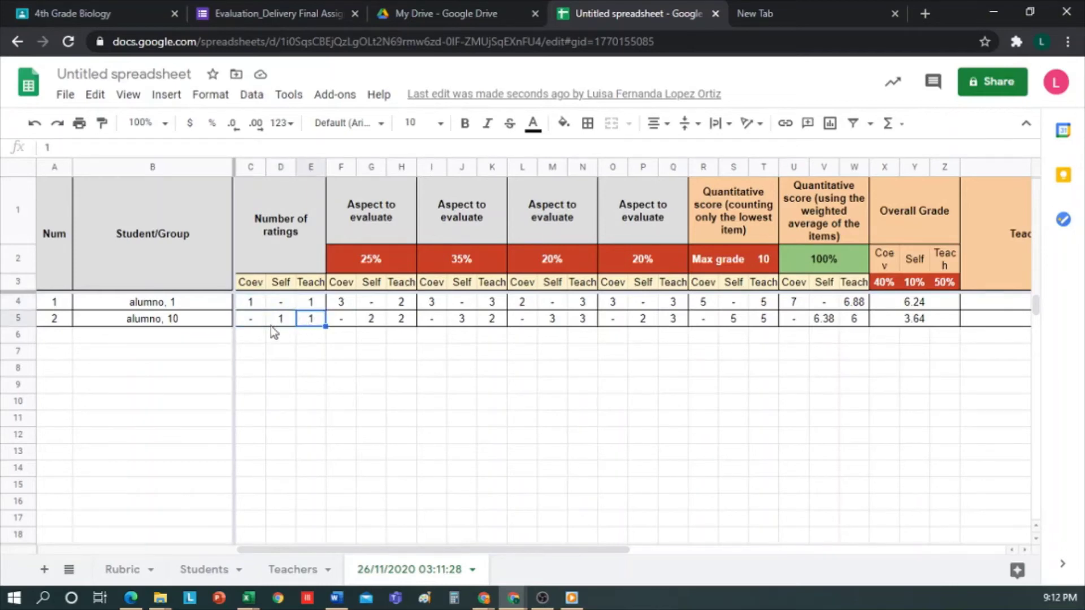
pyautogui.click(256, 326)
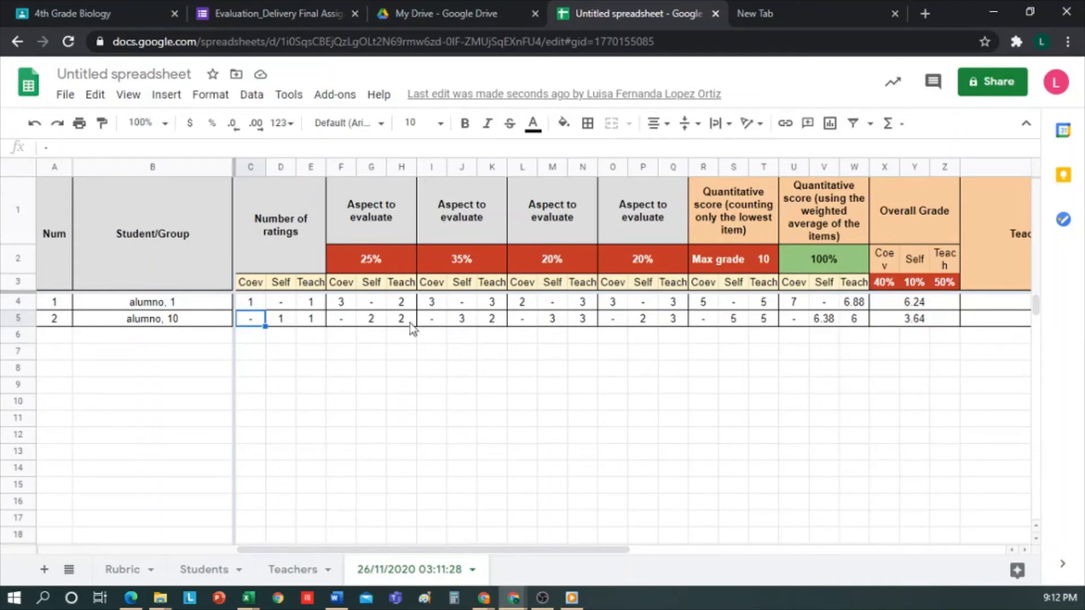
# Step: Review the first student's coevaluation, self and teacher scores on aspects one and two
pyautogui.click(342, 304)
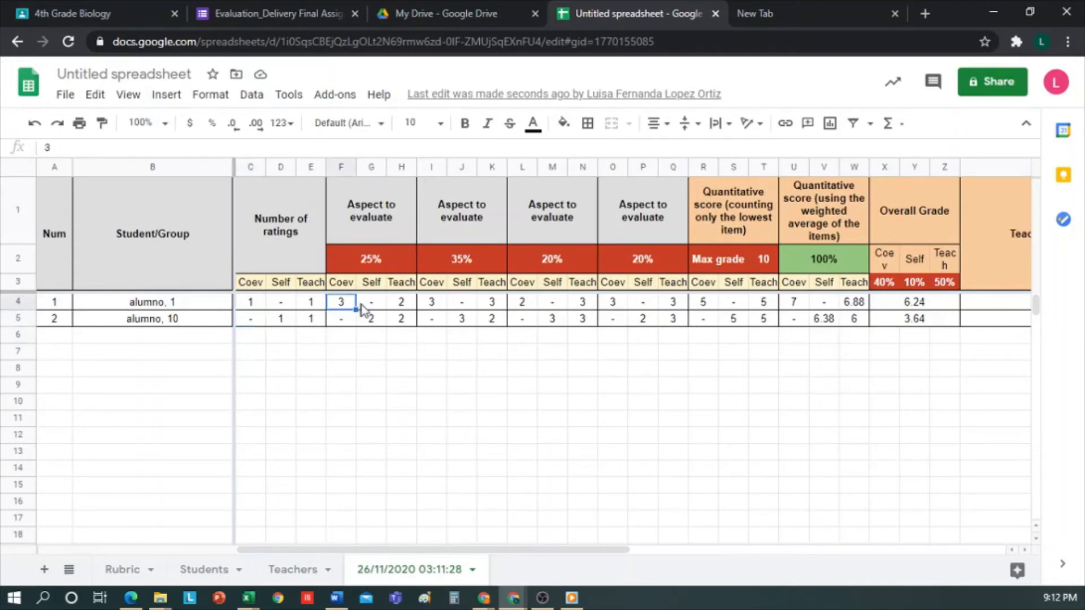
pyautogui.click(433, 304)
pyautogui.click(470, 306)
pyautogui.click(493, 304)
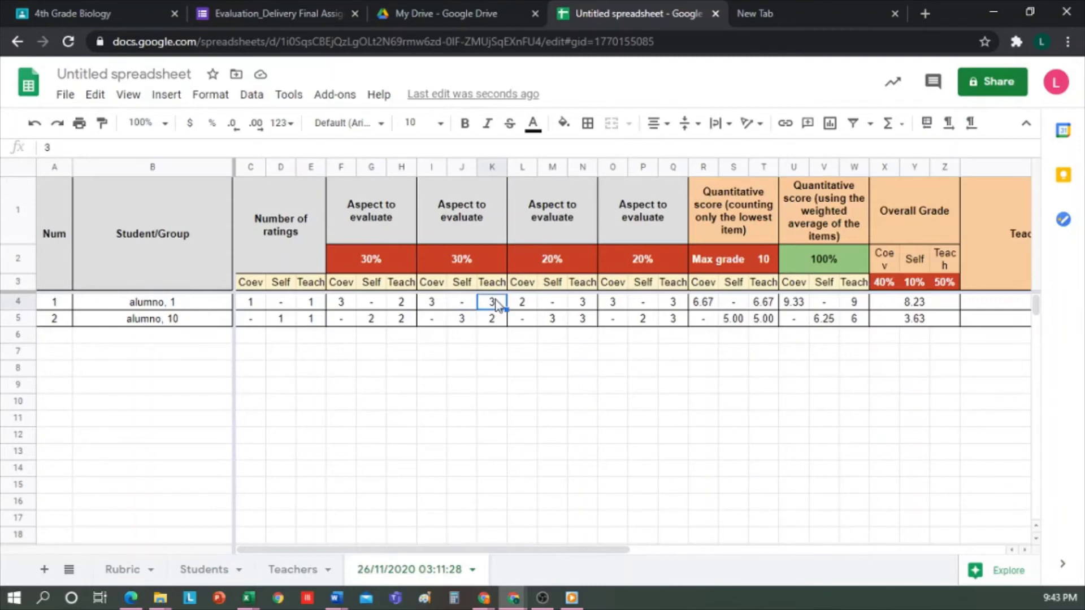
pyautogui.click(438, 305)
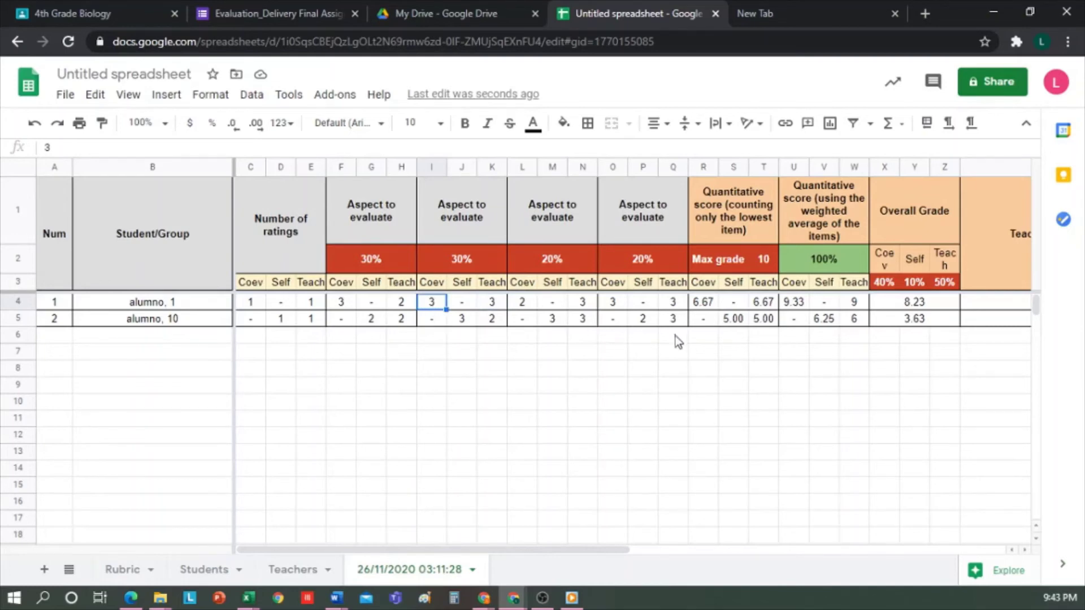
# Step: Inspect the weighted score and overall grade formulas, with 40/10/50% weights and max grade 10
pyautogui.click(734, 320)
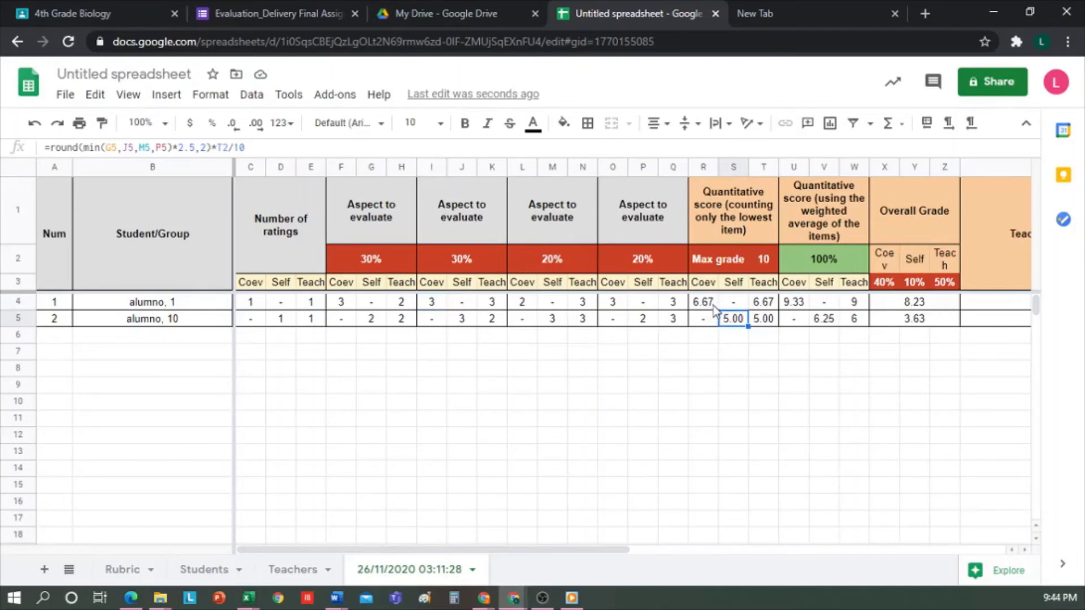
pyautogui.click(771, 262)
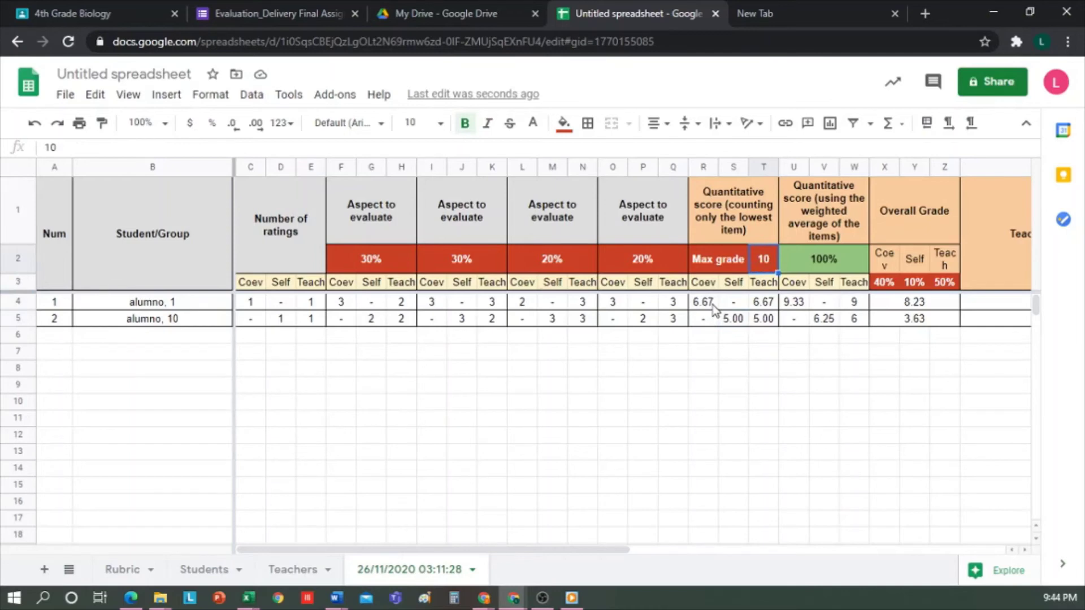
pyautogui.click(825, 323)
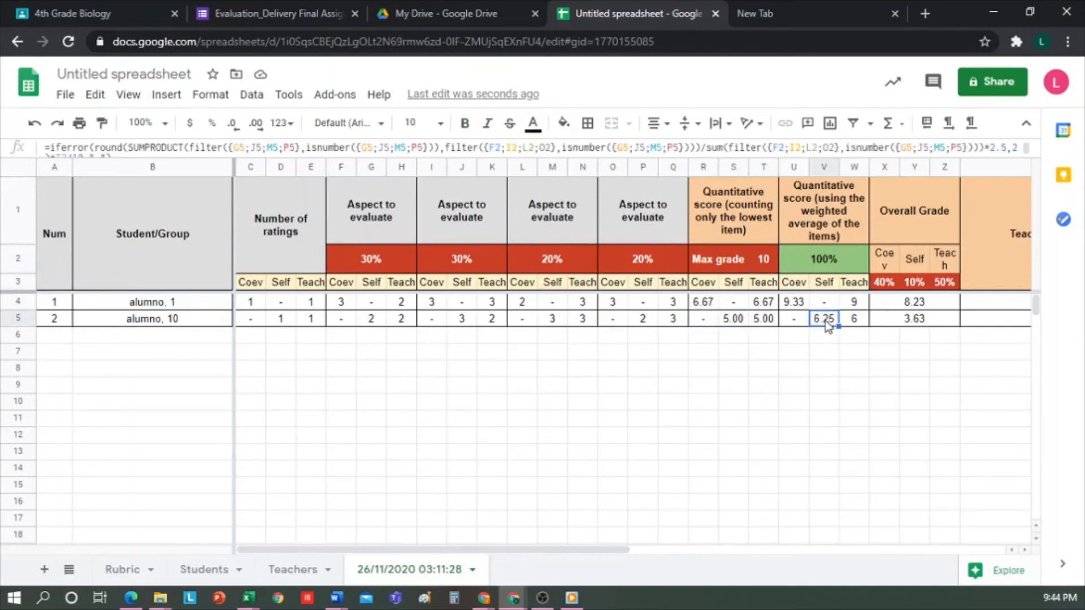
pyautogui.click(799, 319)
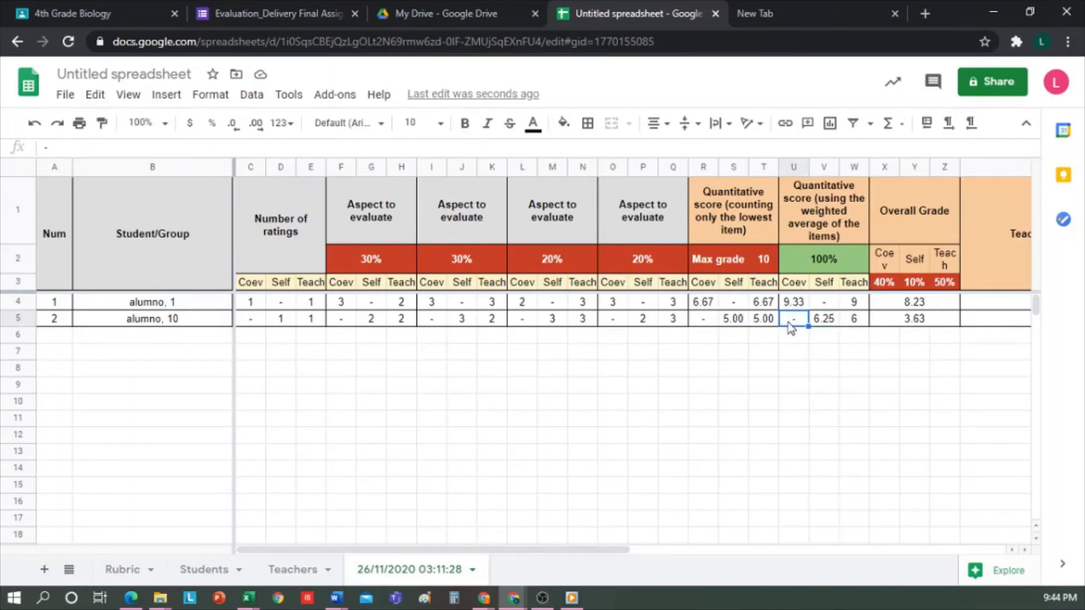
pyautogui.click(816, 325)
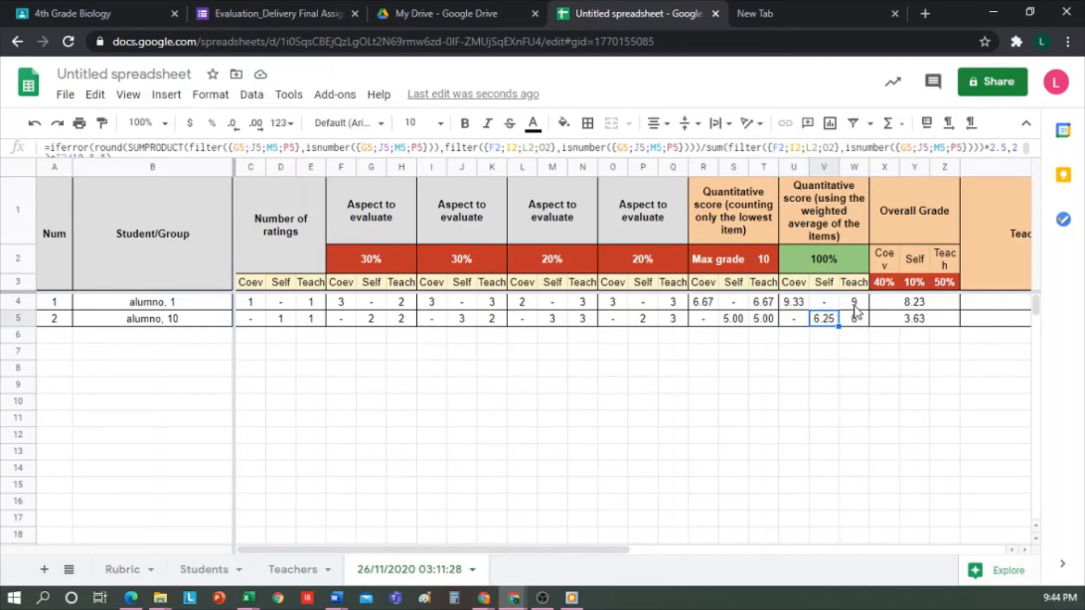
pyautogui.click(855, 320)
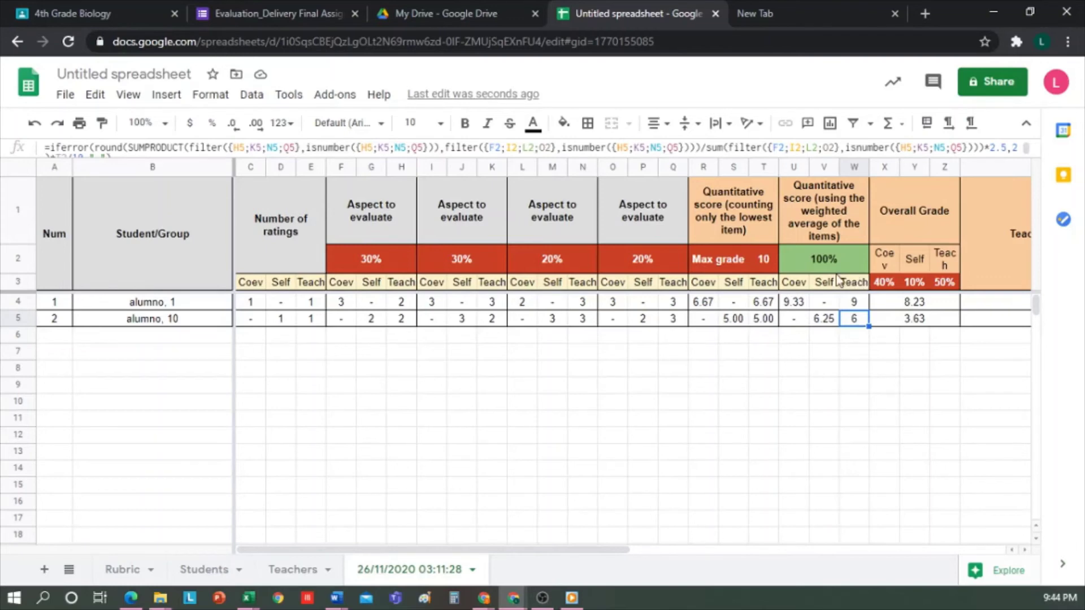
pyautogui.click(906, 306)
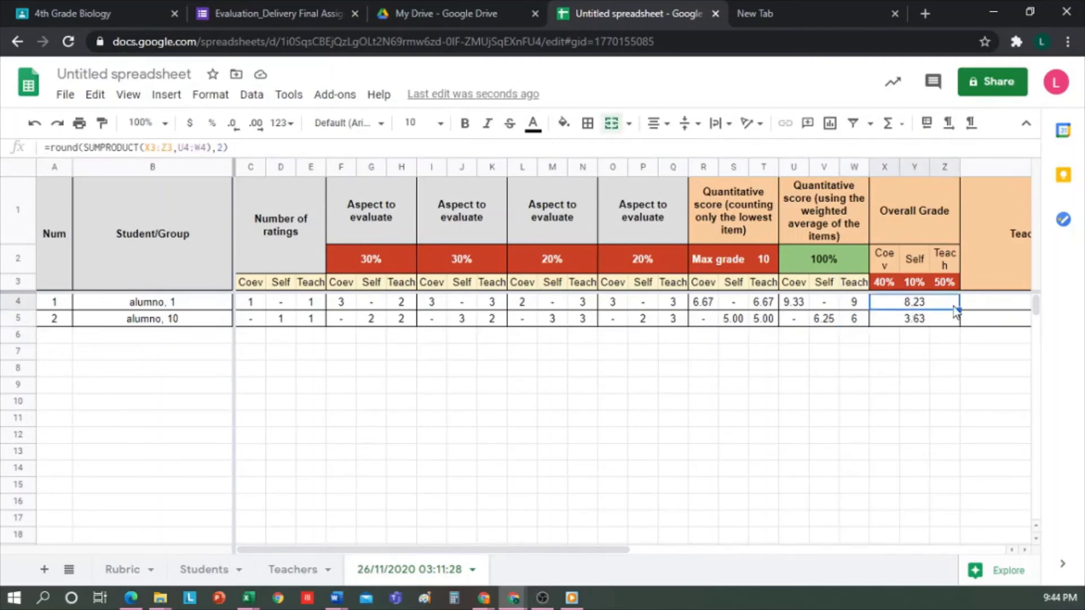
pyautogui.click(885, 283)
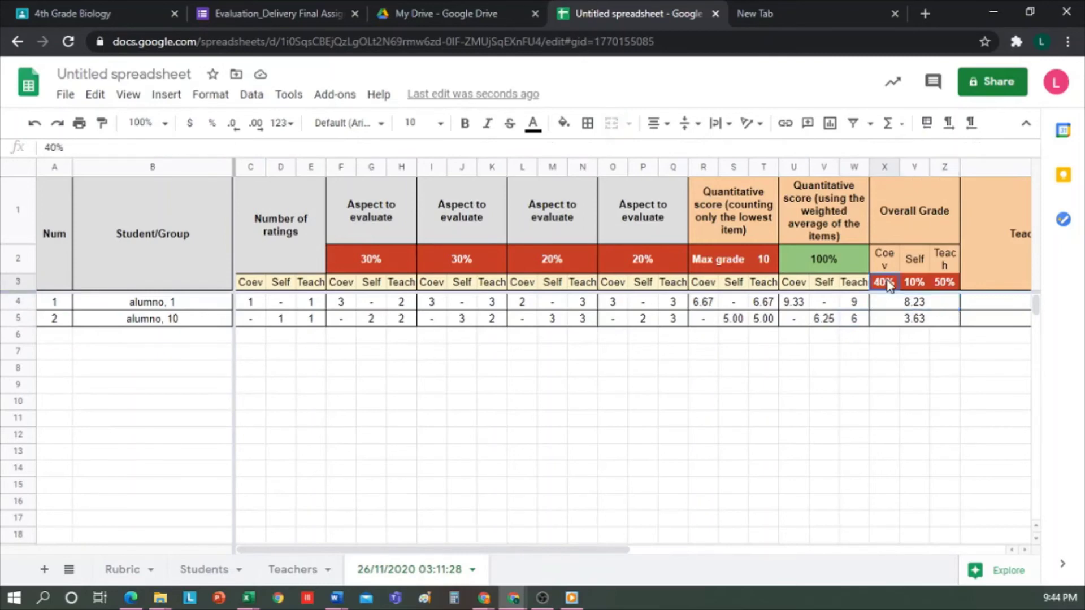
pyautogui.click(916, 285)
pyautogui.click(947, 286)
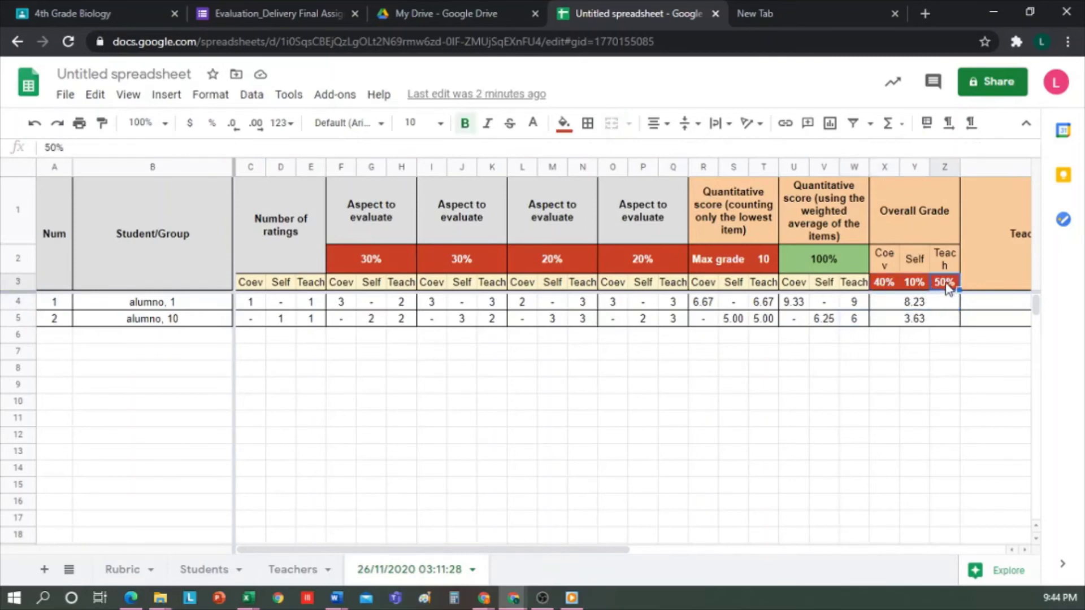
# Step: Change the self-evaluation weight from 10% to 0% and the coevaluation weight from 40% to 50%
pyautogui.click(934, 301)
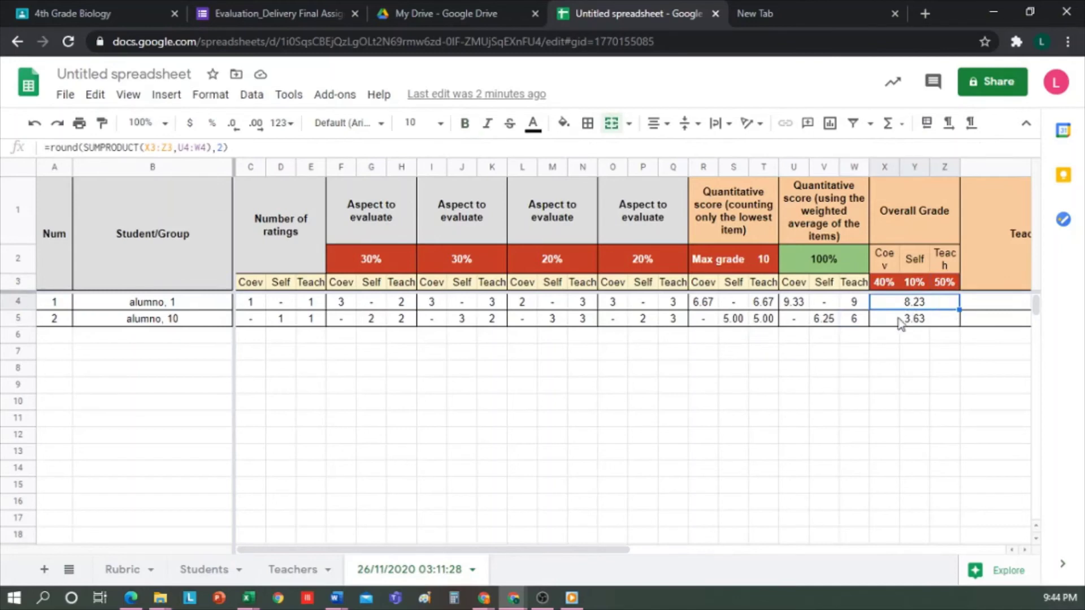
pyautogui.moveTo(585, 544); pyautogui.dragTo(568, 524)
pyautogui.click(915, 284)
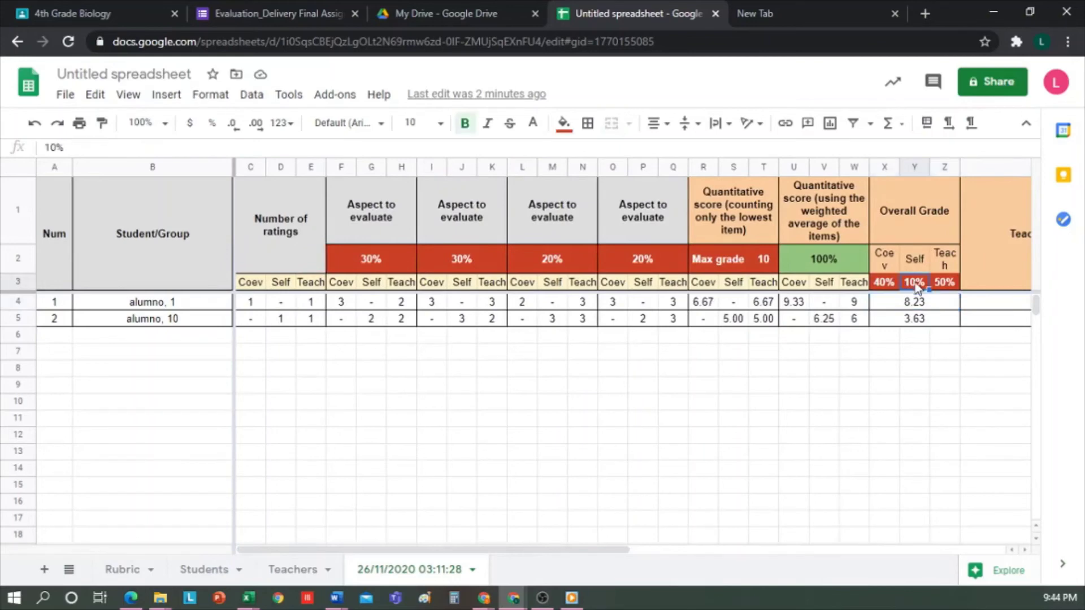
pyautogui.write('0')
pyautogui.press('Return')
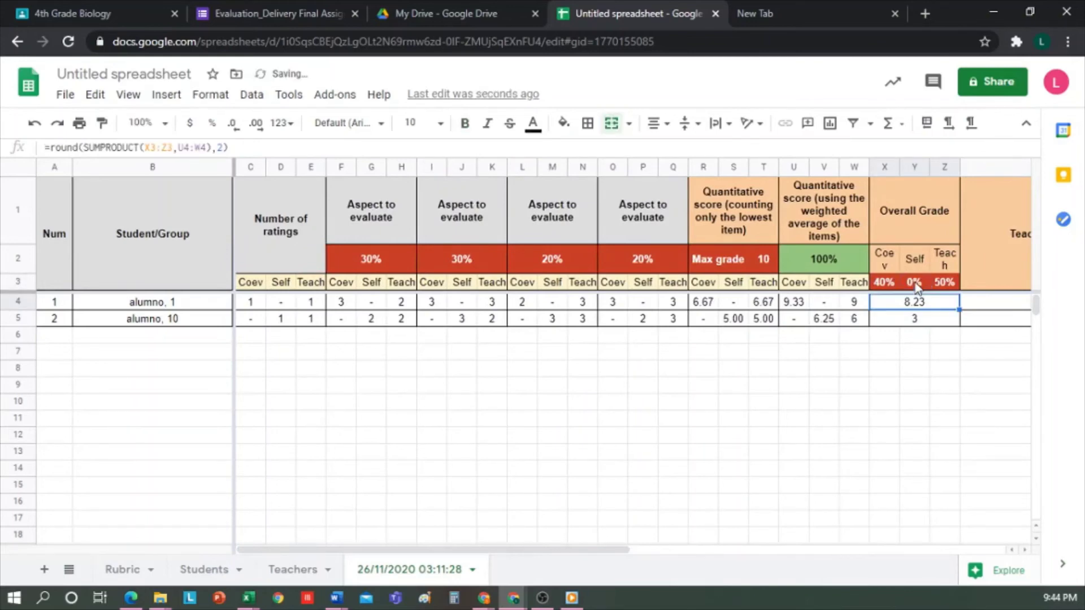
pyautogui.click(889, 286)
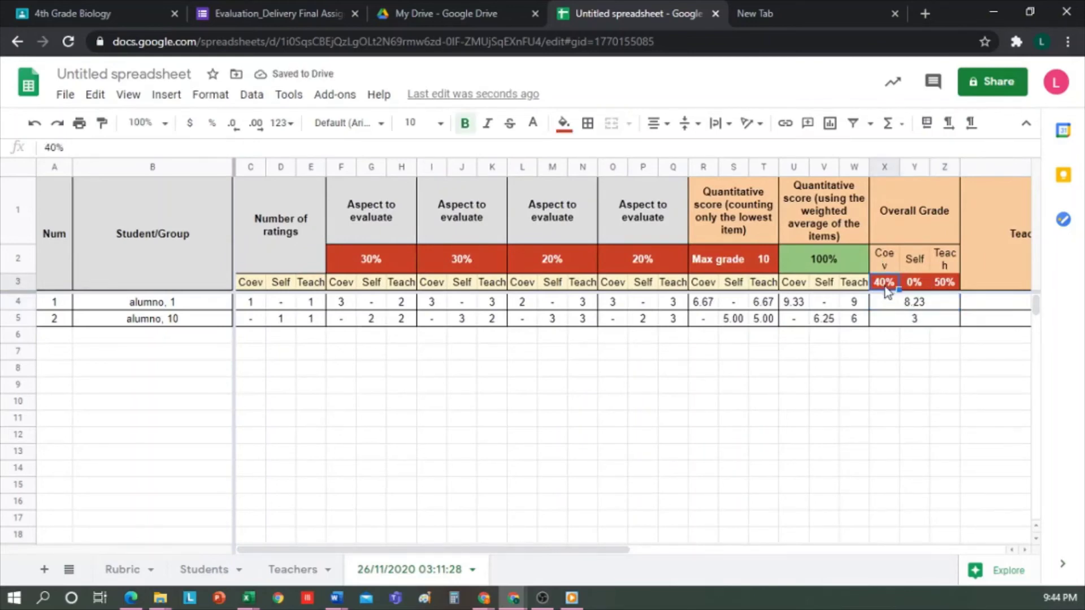
pyautogui.write('50')
pyautogui.press('Return')
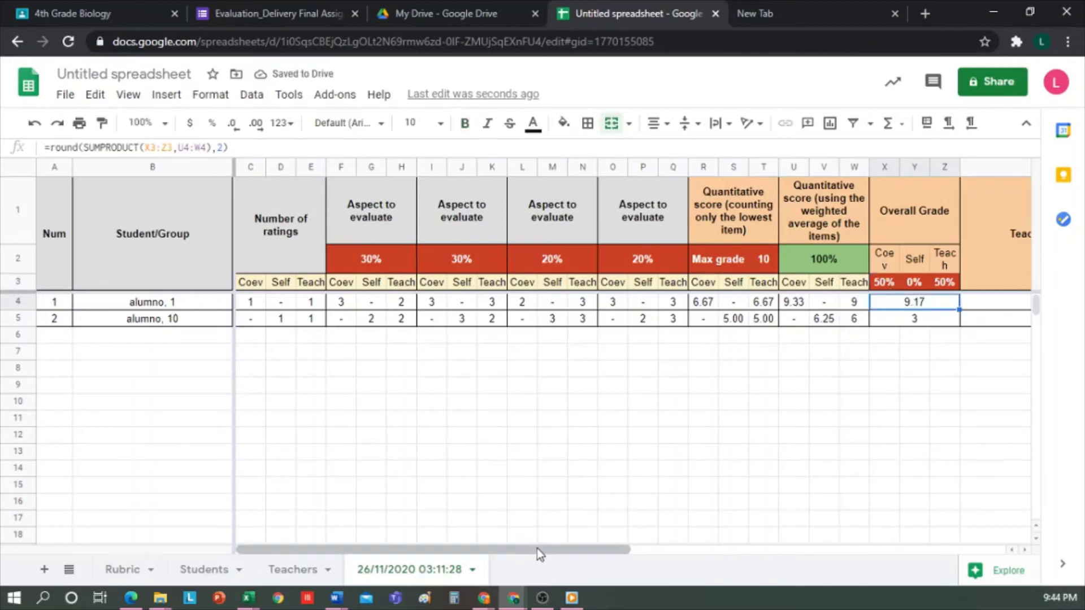
# Step: Review the Teacher, Students coevaluation and self-evaluation comment columns (AA1, AB1, AC1)
pyautogui.moveTo(537, 548); pyautogui.dragTo(876, 498)
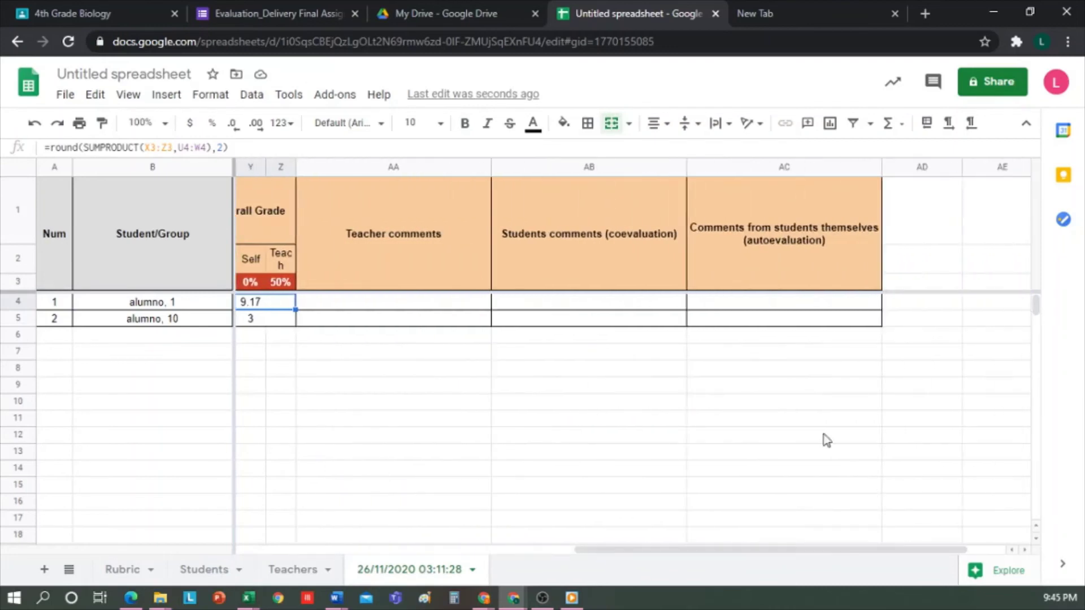
pyautogui.click(410, 267)
pyautogui.click(585, 271)
pyautogui.click(759, 254)
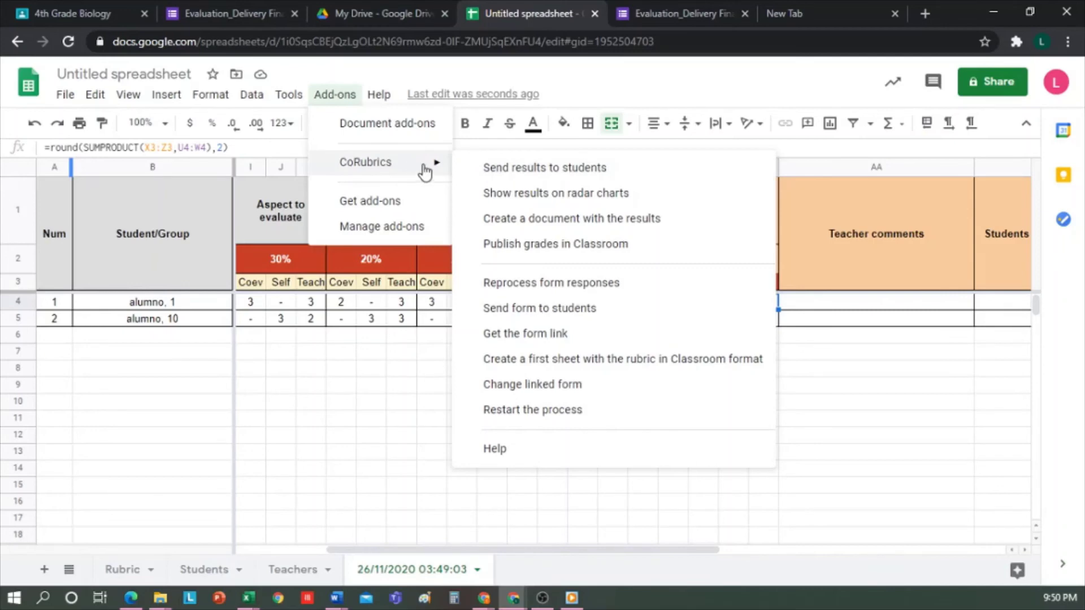
# Step: Generate a Radar sheet charting each student, then return to the 26/11/2020 03:49:03 results
pyautogui.click(529, 193)
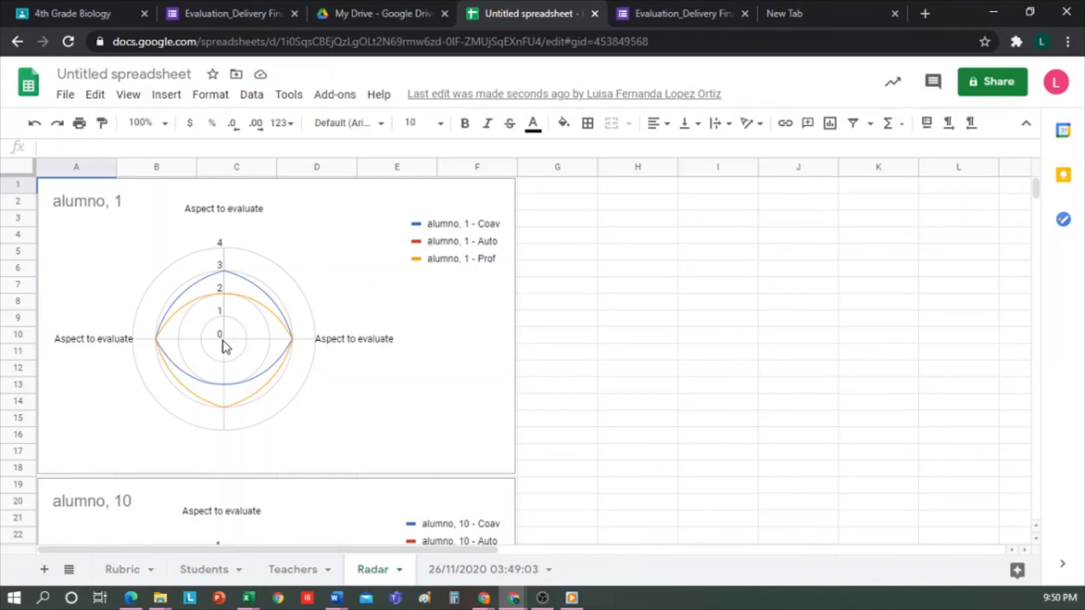
pyautogui.scroll(-5, 260, 358)
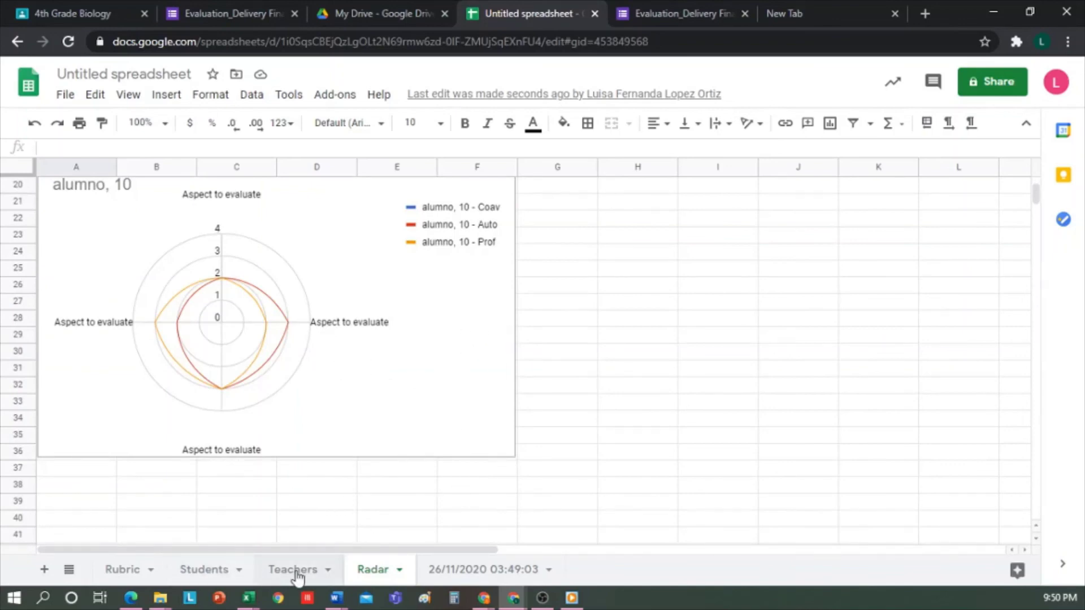
pyautogui.click(491, 577)
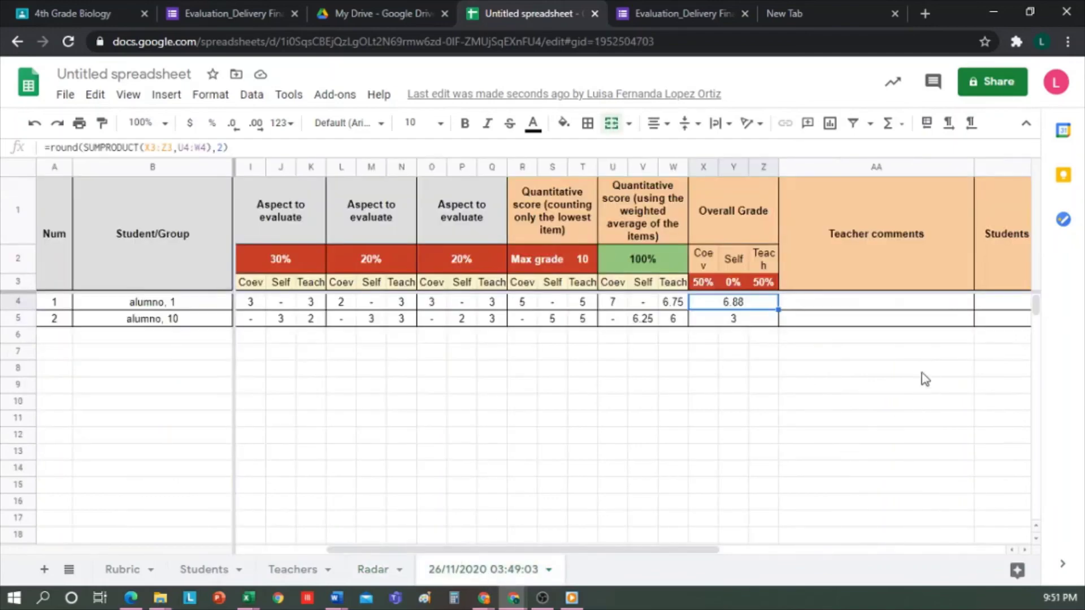
# Step: Start CoRubrics' Send results to students with Average final grade and coevaluation results included
pyautogui.click(336, 96)
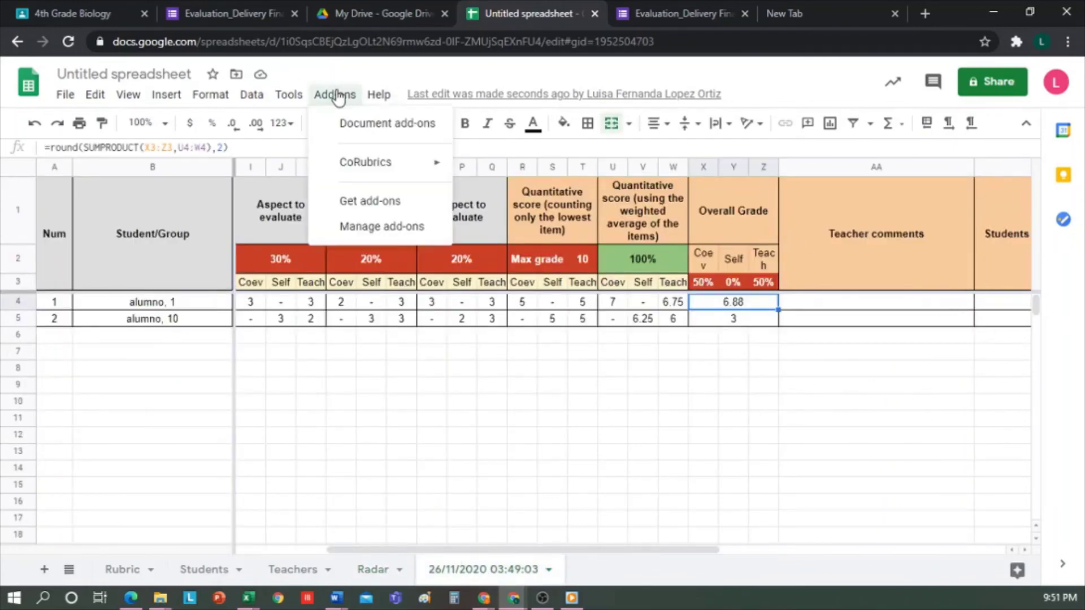
pyautogui.moveTo(415, 165)
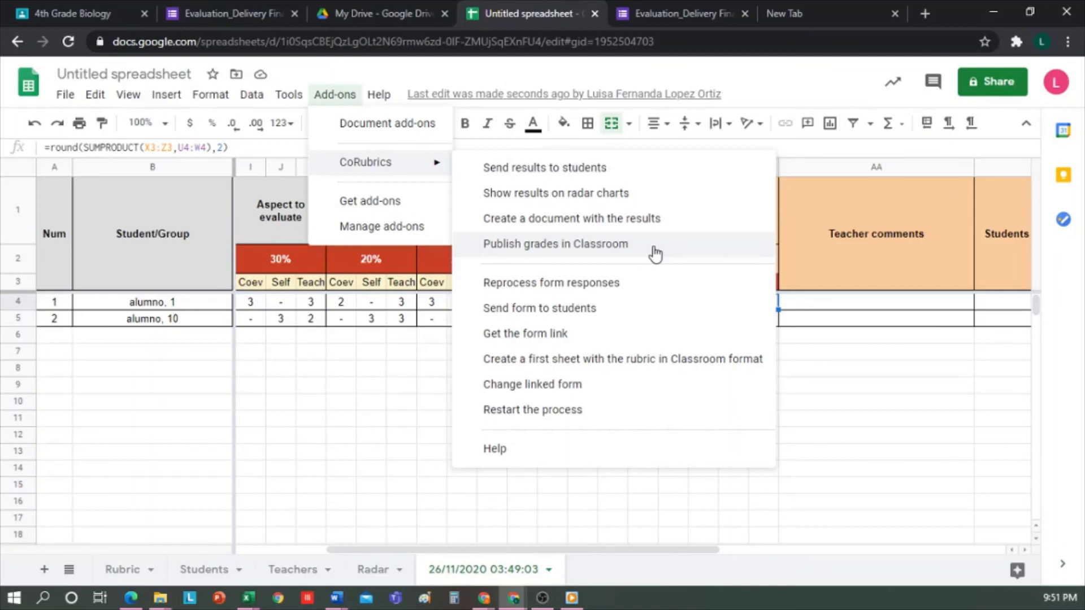
pyautogui.click(591, 167)
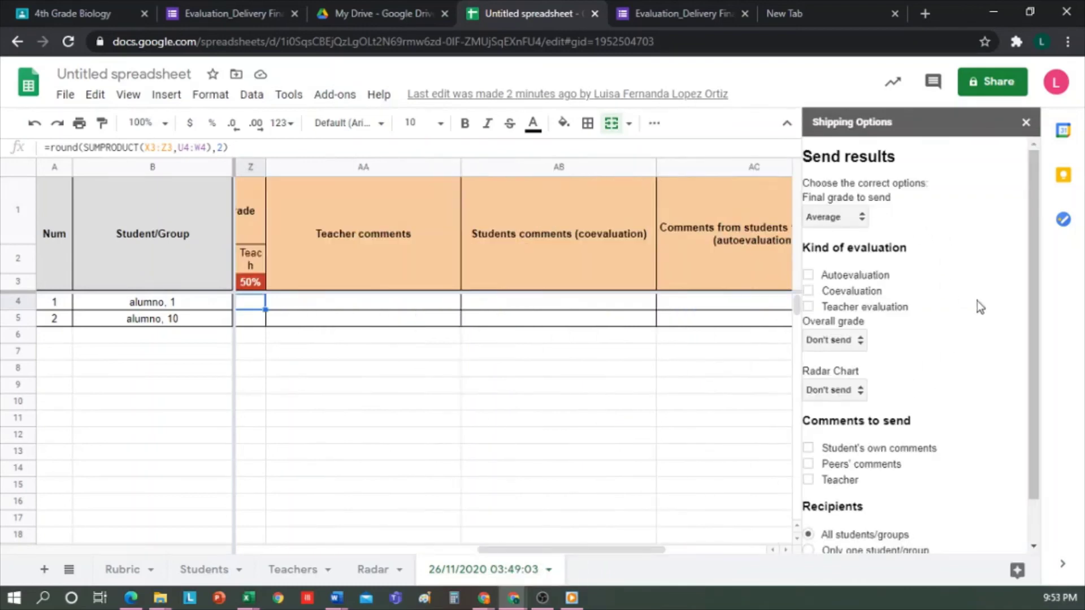
pyautogui.click(861, 218)
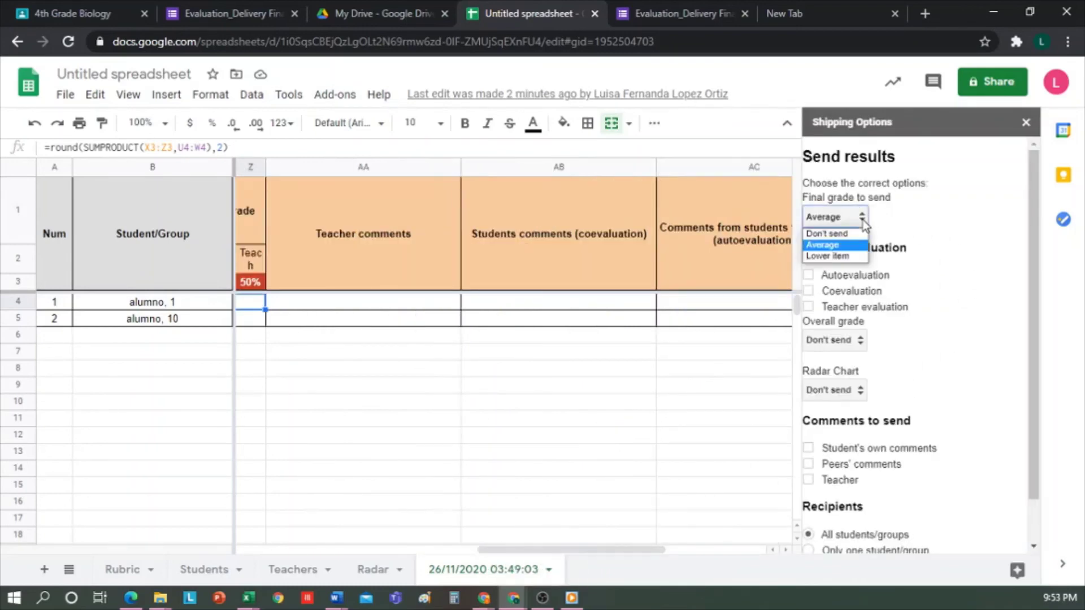
pyautogui.click(956, 257)
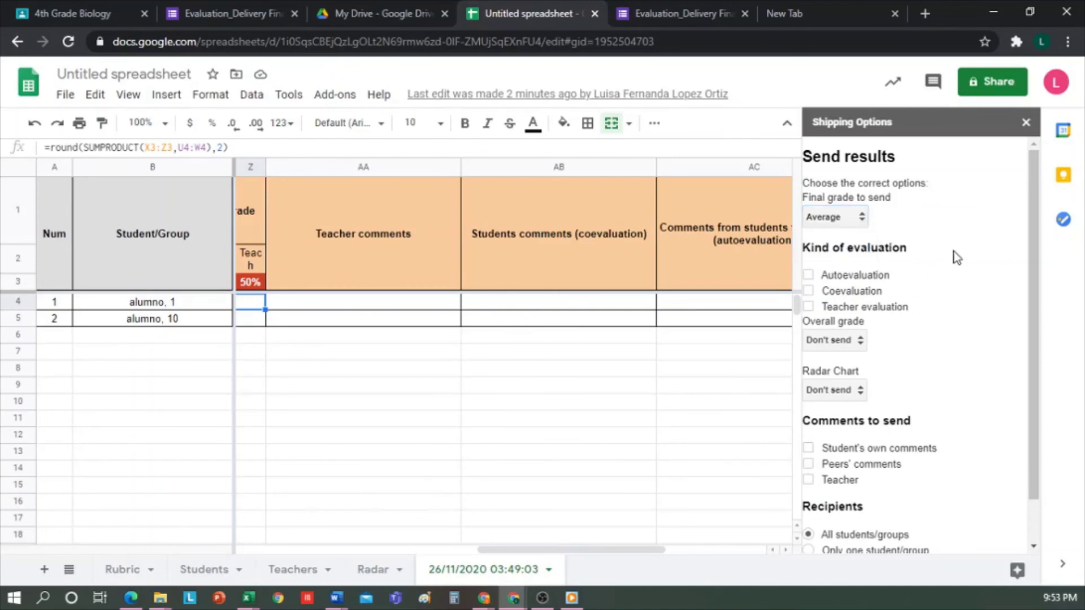
pyautogui.click(810, 291)
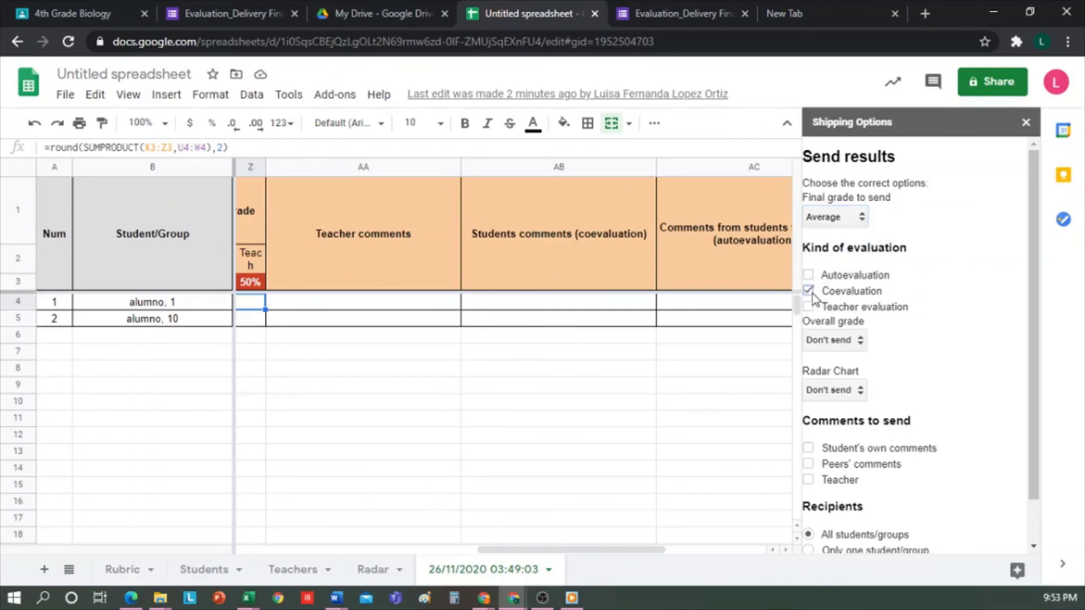
# Step: Send the overall grade without radar charts to all students and dismiss the confirmation
pyautogui.click(856, 342)
pyautogui.click(839, 368)
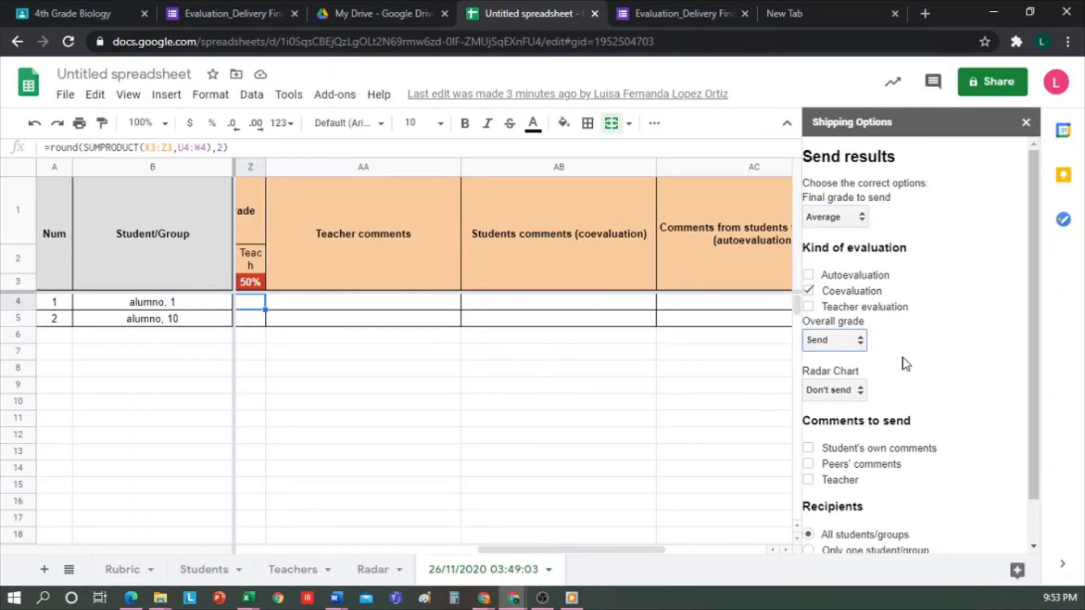
pyautogui.click(850, 391)
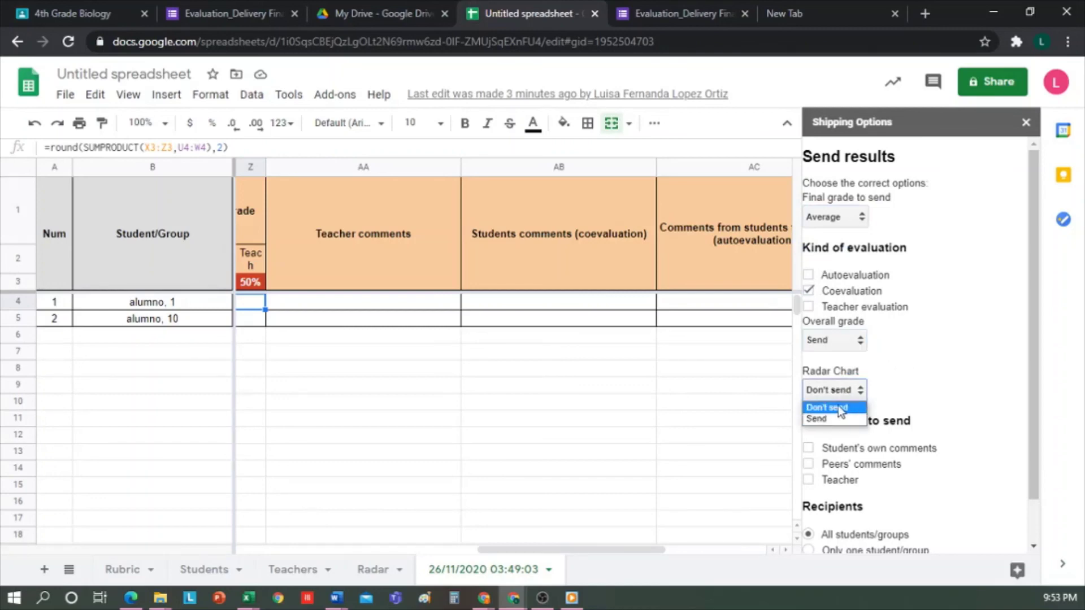
pyautogui.scroll(-1, 949, 382)
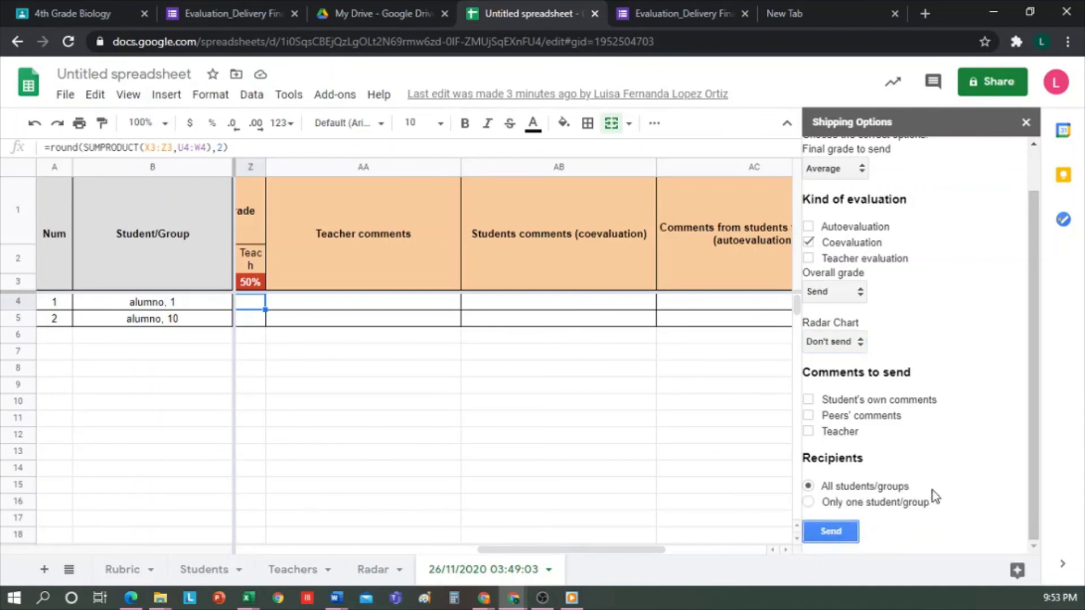
pyautogui.click(844, 534)
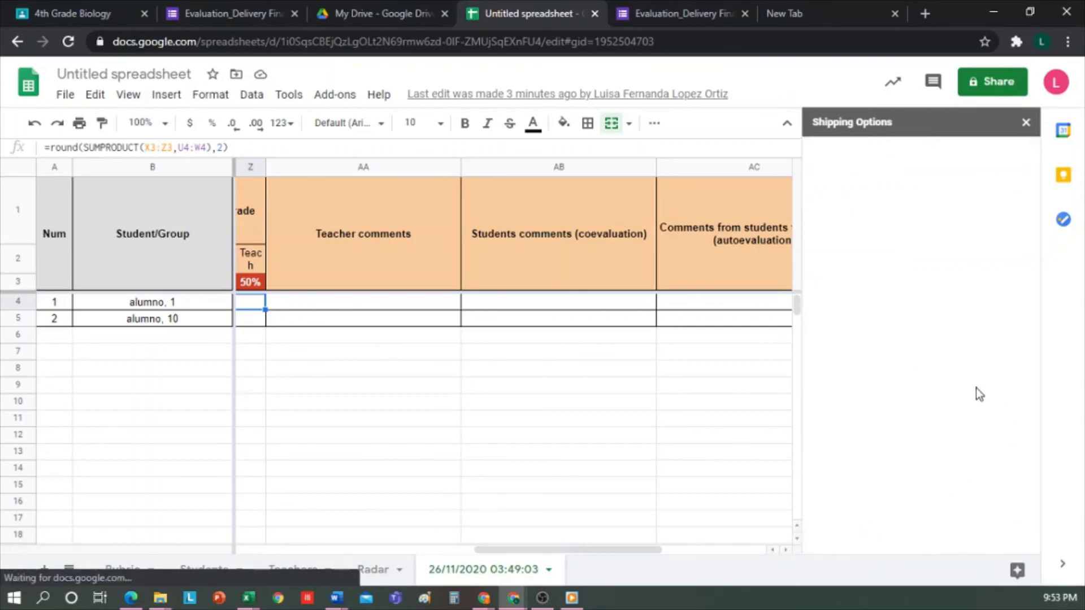
pyautogui.click(852, 190)
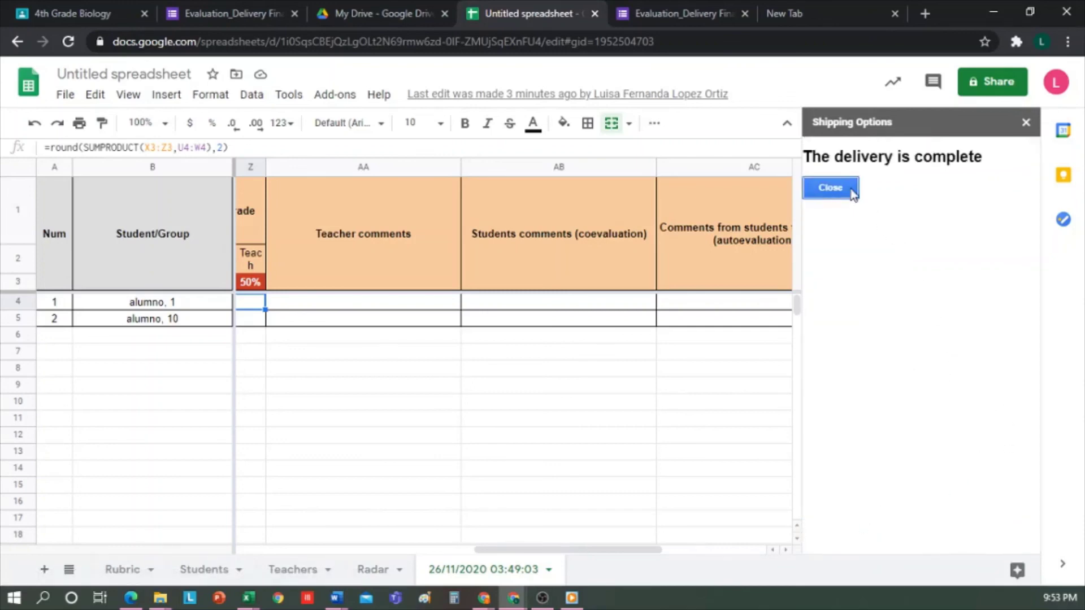
pyautogui.click(334, 94)
pyautogui.moveTo(425, 170)
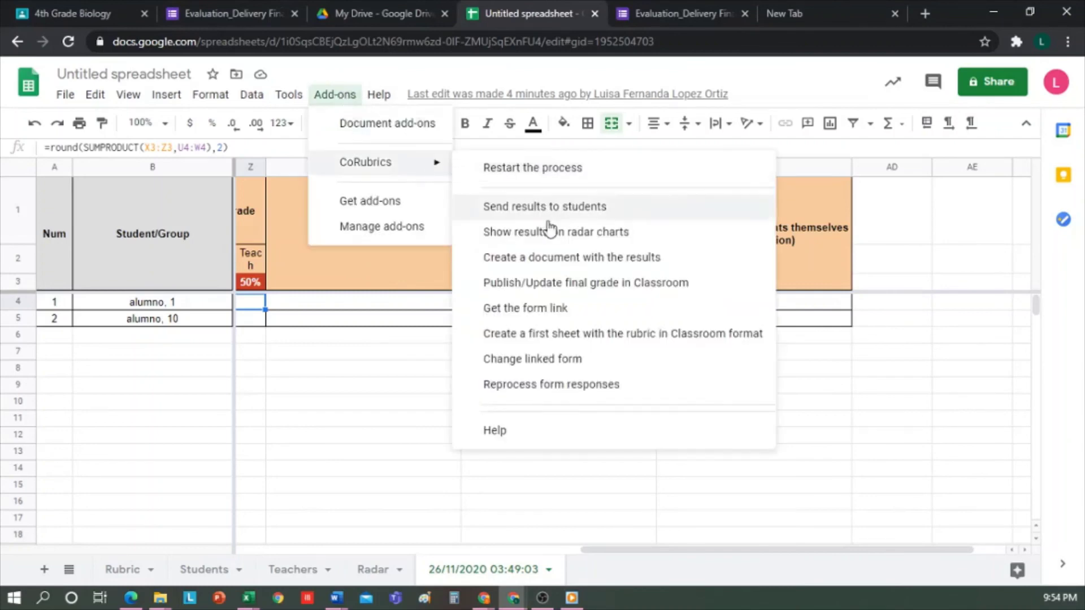
pyautogui.click(548, 287)
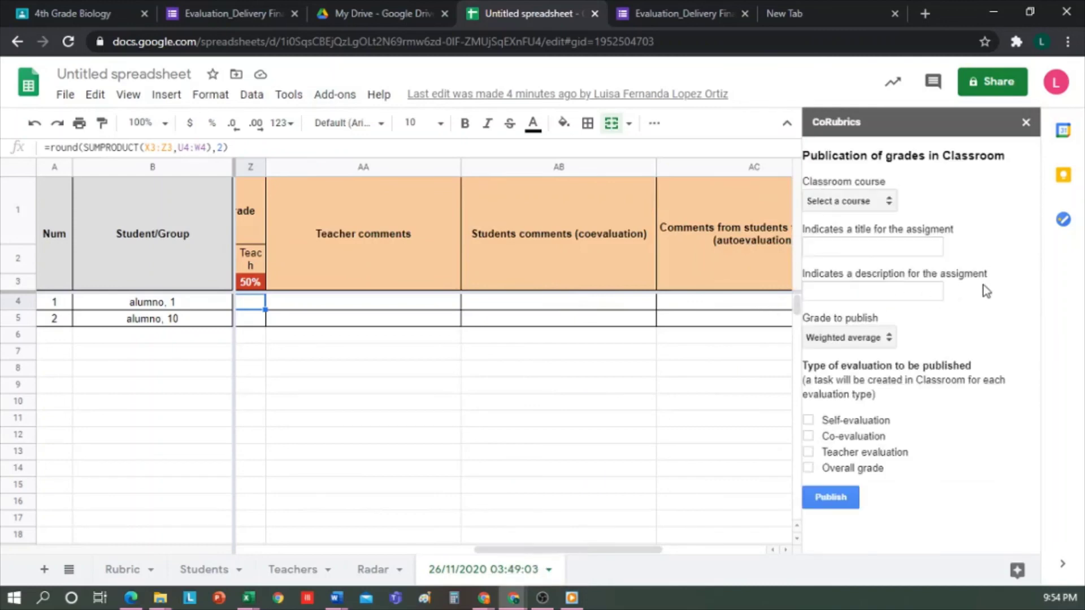
pyautogui.click(887, 207)
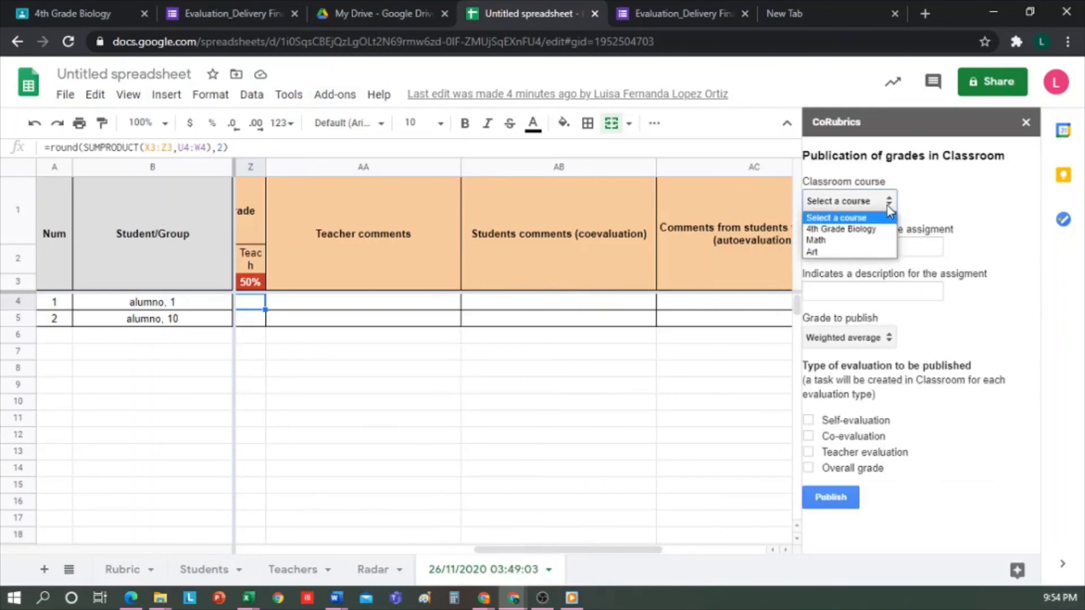
pyautogui.click(857, 235)
pyautogui.click(914, 294)
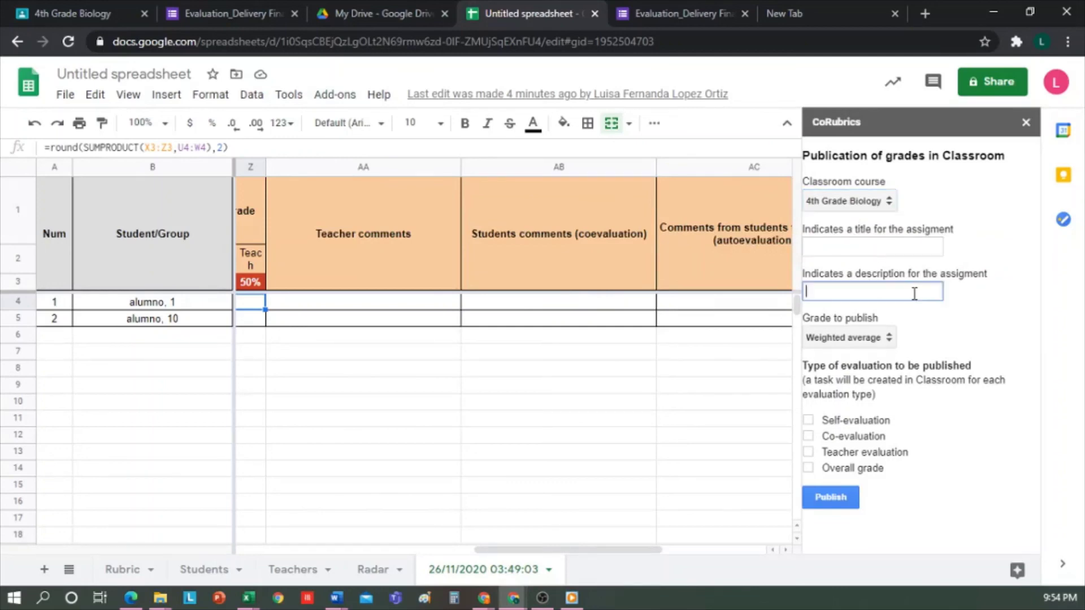
pyautogui.click(878, 342)
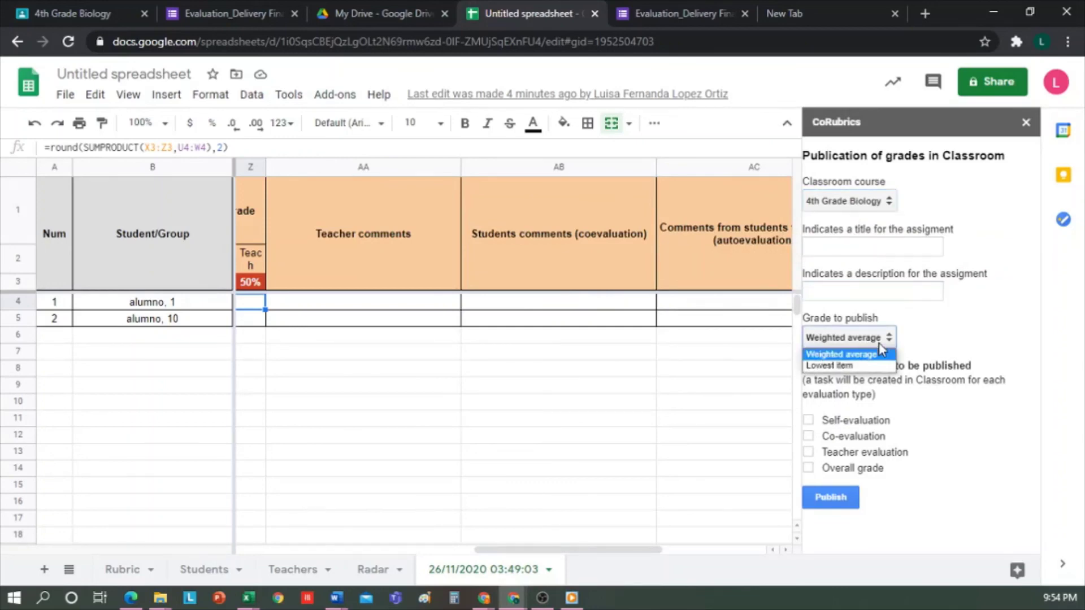
pyautogui.click(879, 342)
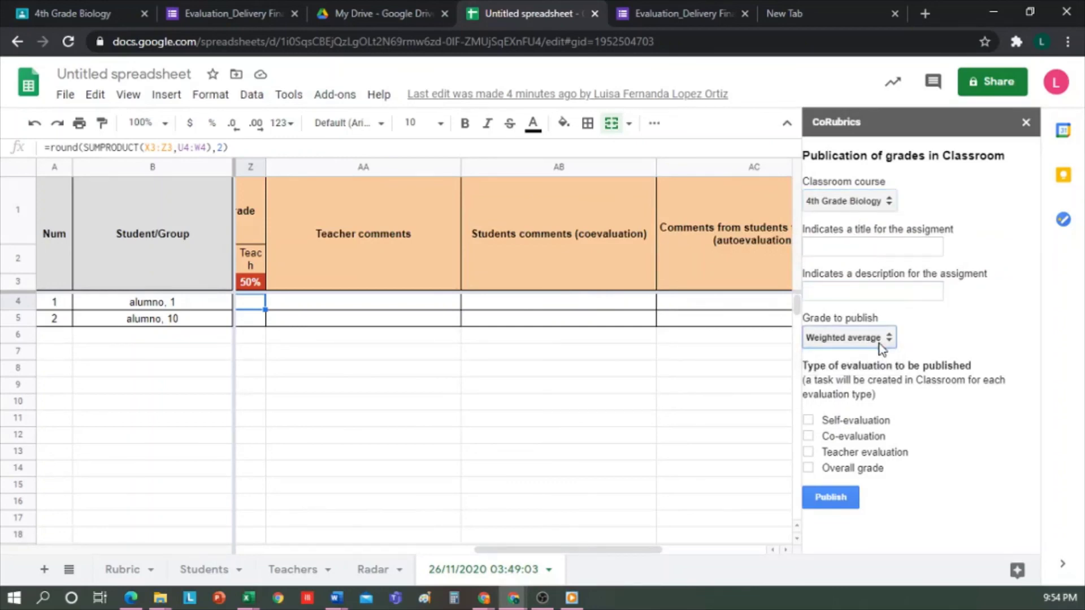
pyautogui.click(808, 436)
pyautogui.click(807, 451)
pyautogui.click(808, 468)
pyautogui.click(808, 419)
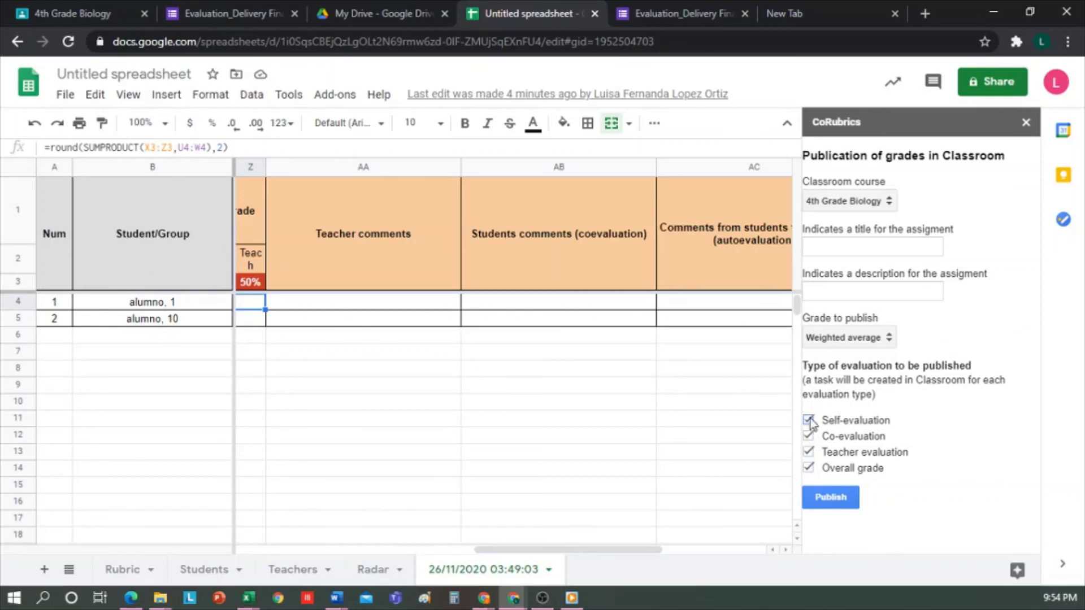
pyautogui.click(808, 436)
pyautogui.click(808, 452)
pyautogui.click(808, 468)
pyautogui.click(1026, 123)
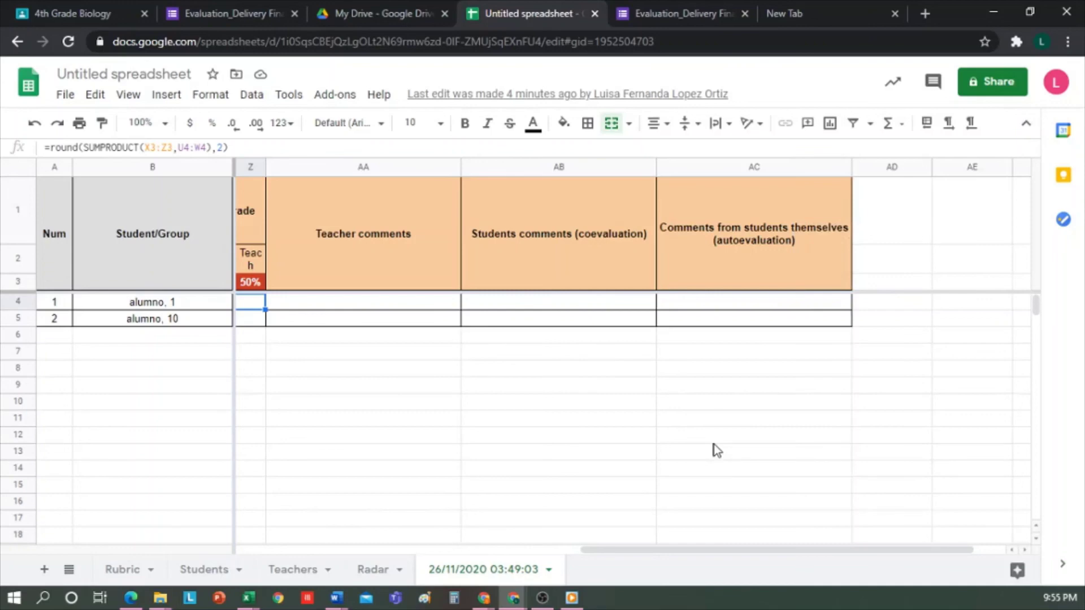
# Step: Open the Rubric result email in Gmail showing student 10's rubric table and overall grade 3
pyautogui.moveTo(483, 597)
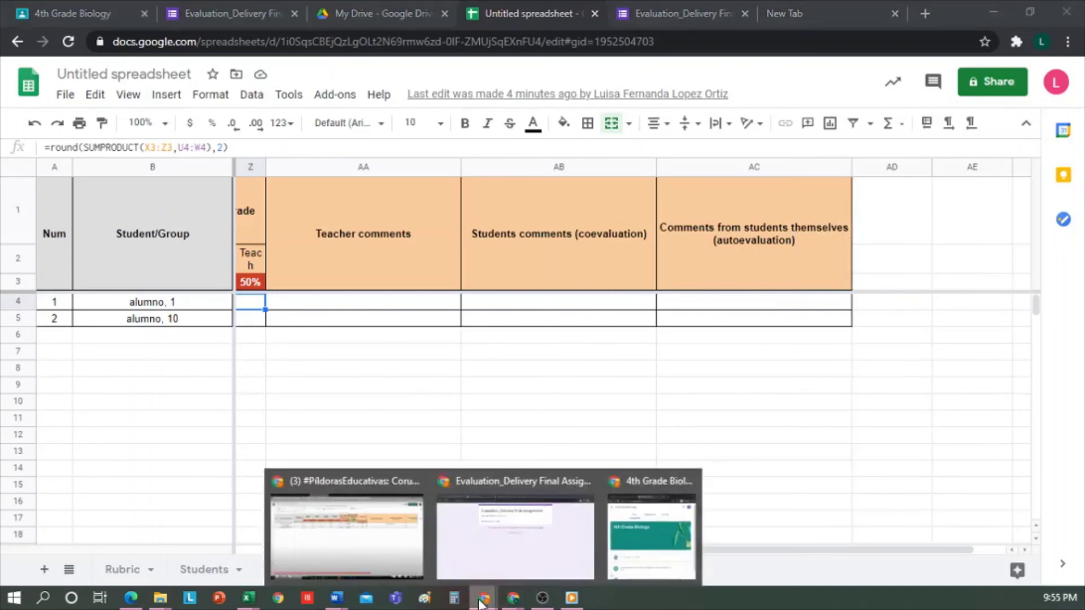
pyautogui.click(564, 555)
pyautogui.click(279, 293)
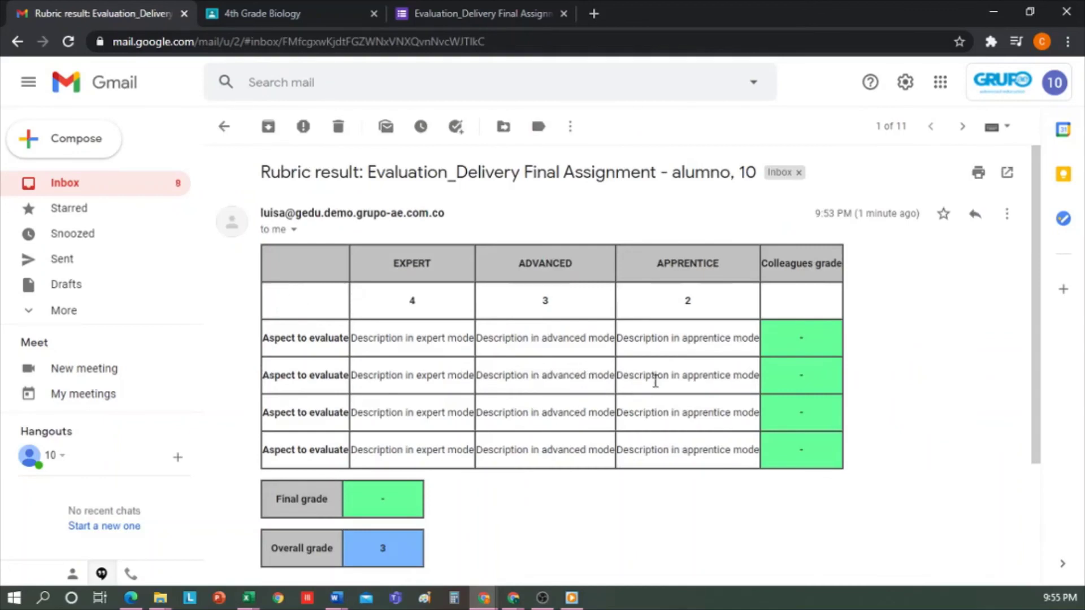
pyautogui.scroll(-3, 655, 382)
pyautogui.scroll(3, 655, 382)
pyautogui.hotkey('alt', 'Tab')
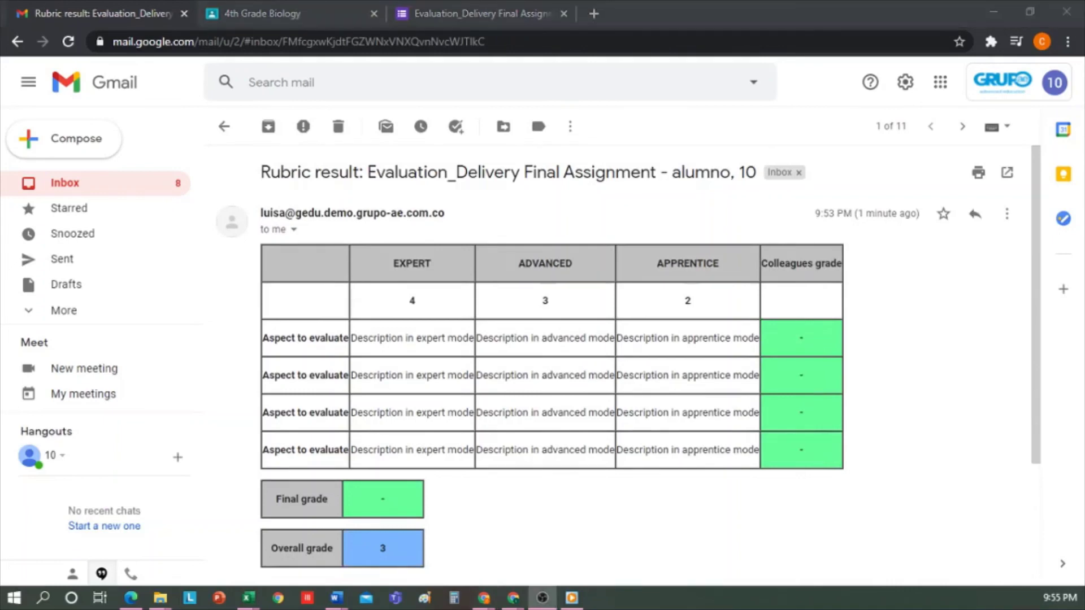